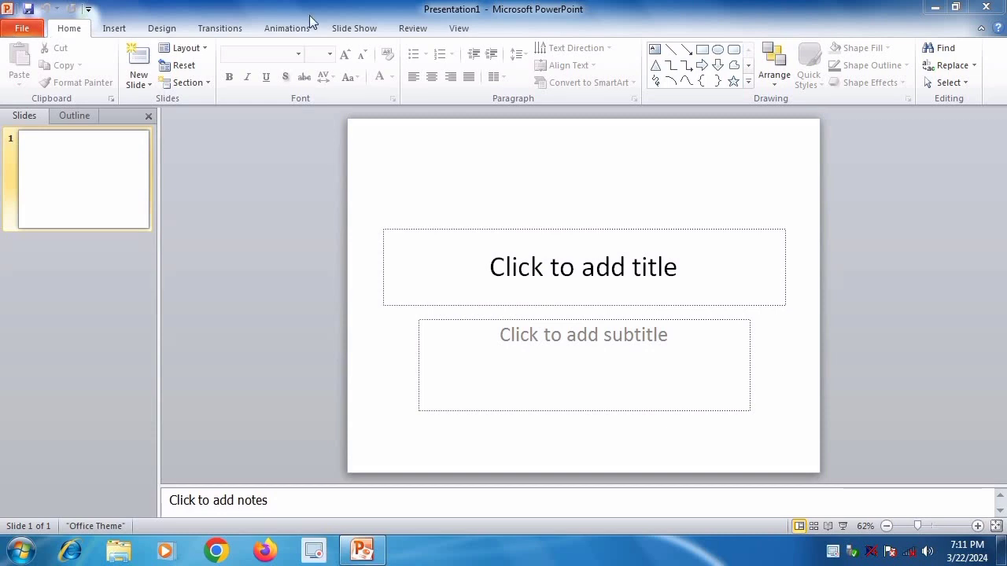
Look over the File view and the New Slide and Layout galleries, changing nothing.
{"action": "left_click", "coordinate": [26, 35]}
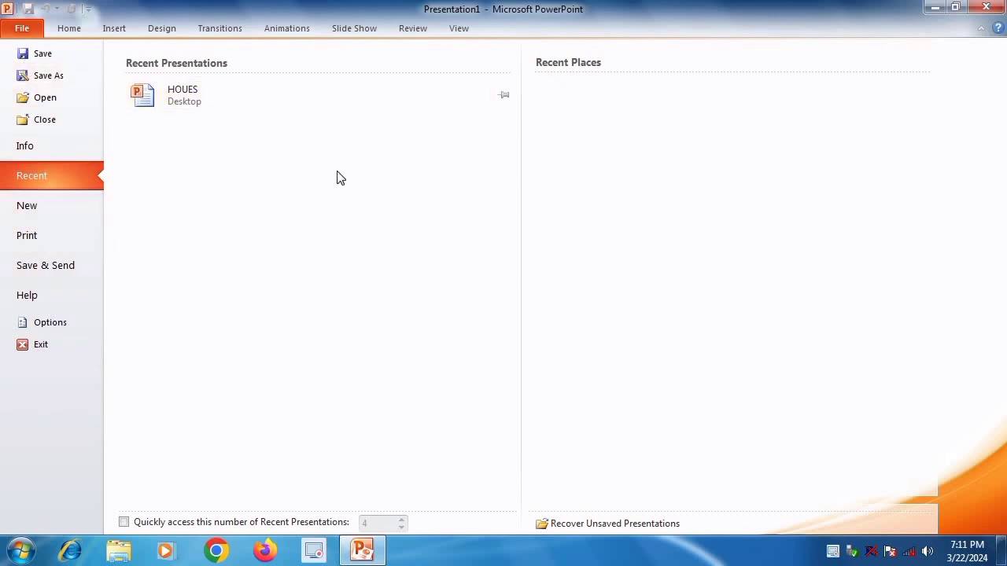
{"action": "left_click", "coordinate": [67, 38]}
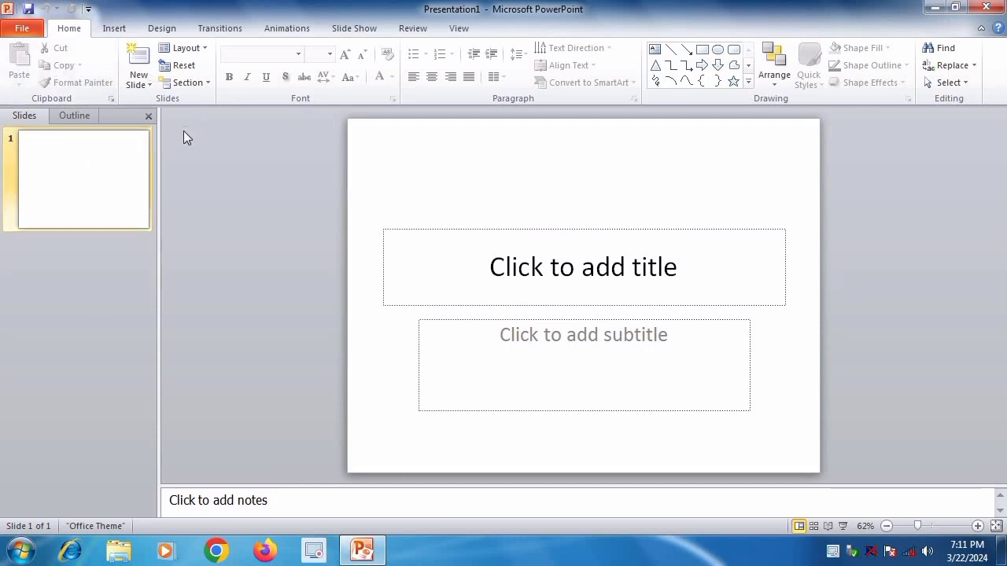
{"action": "left_click", "coordinate": [149, 80]}
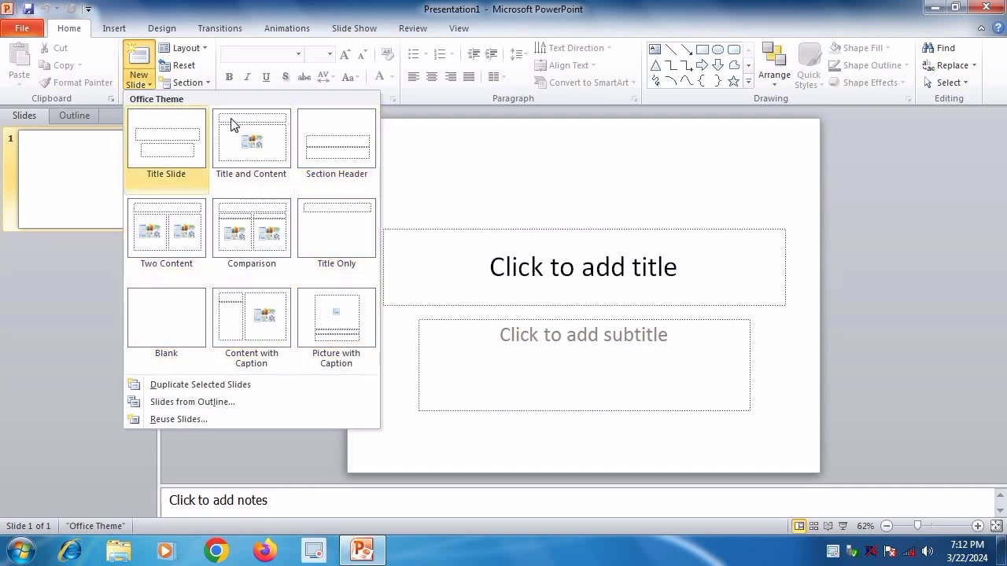
{"action": "left_click", "coordinate": [204, 48]}
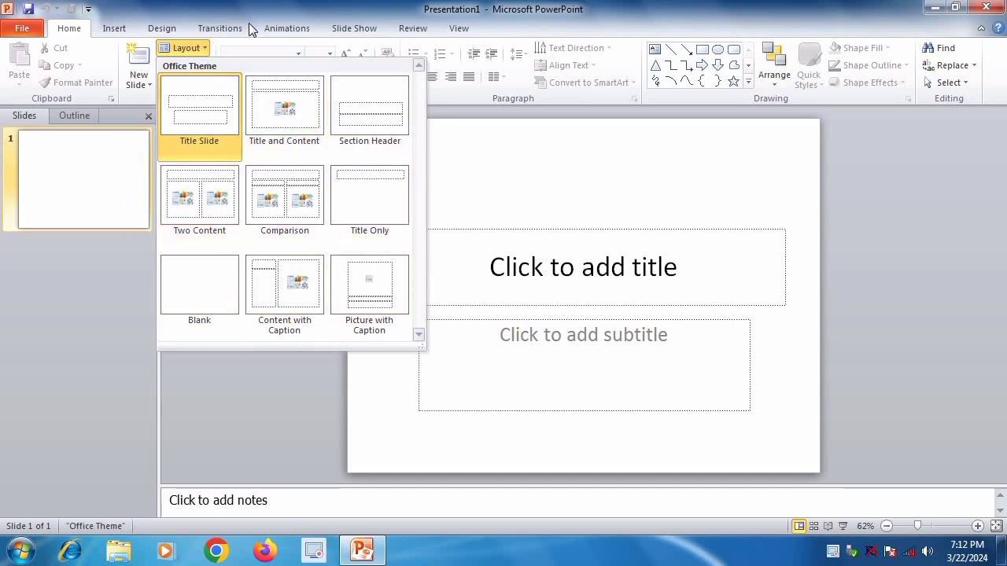
{"action": "key", "text": "Escape"}
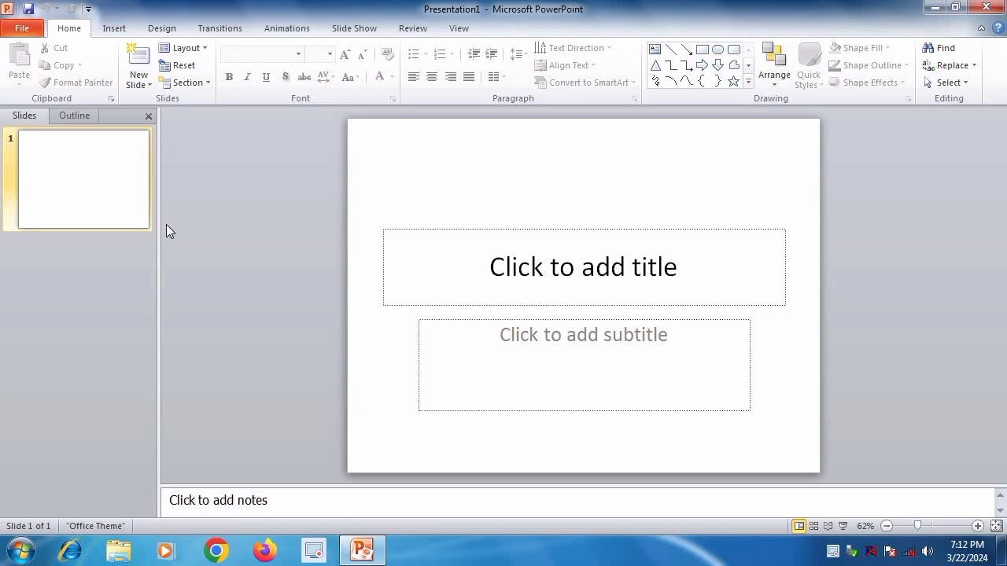
Add a new section containing slide 1 via Section > Add Section.
{"action": "left_click", "coordinate": [206, 81]}
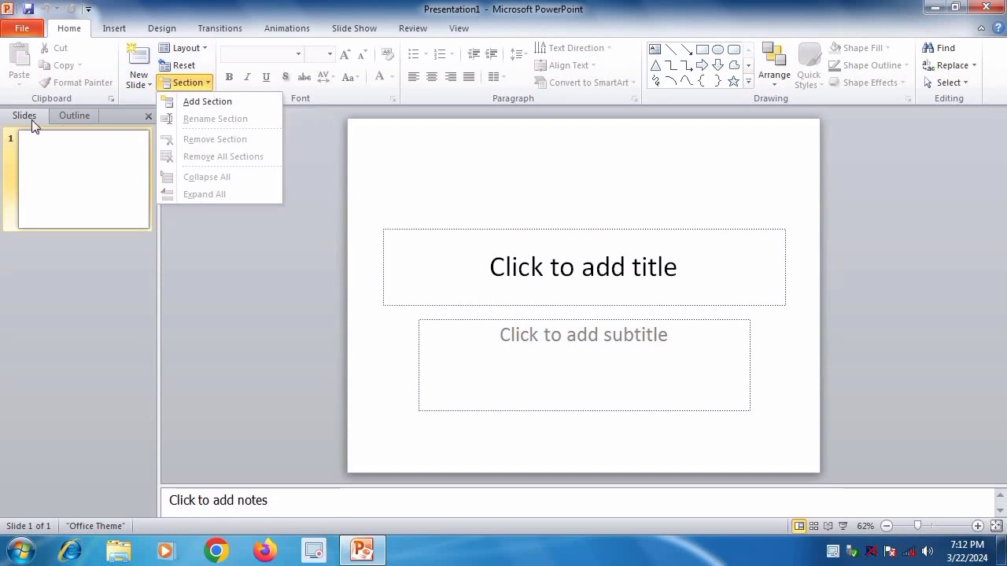
{"action": "left_click", "coordinate": [199, 85]}
{"action": "left_click", "coordinate": [190, 81]}
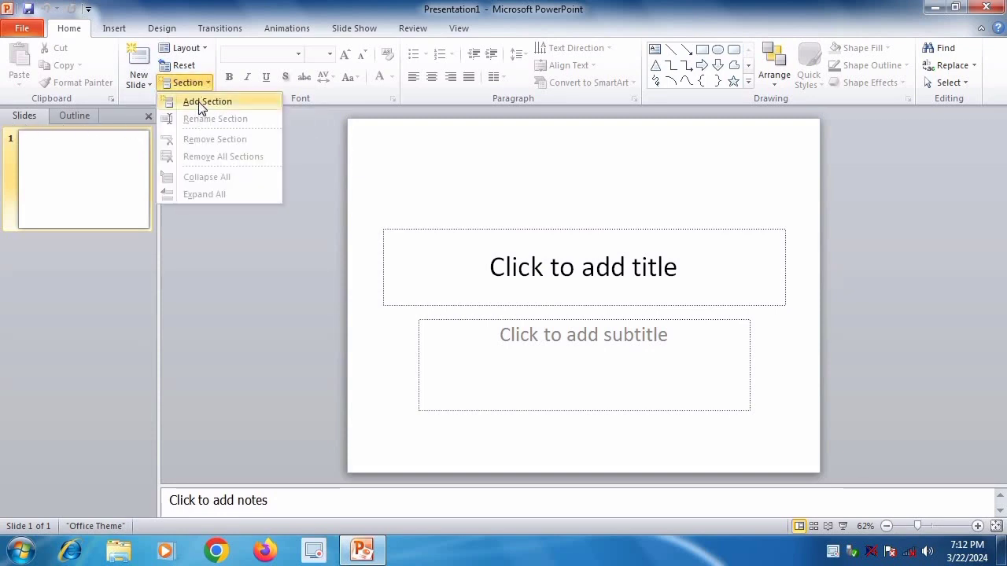
{"action": "left_click", "coordinate": [199, 103]}
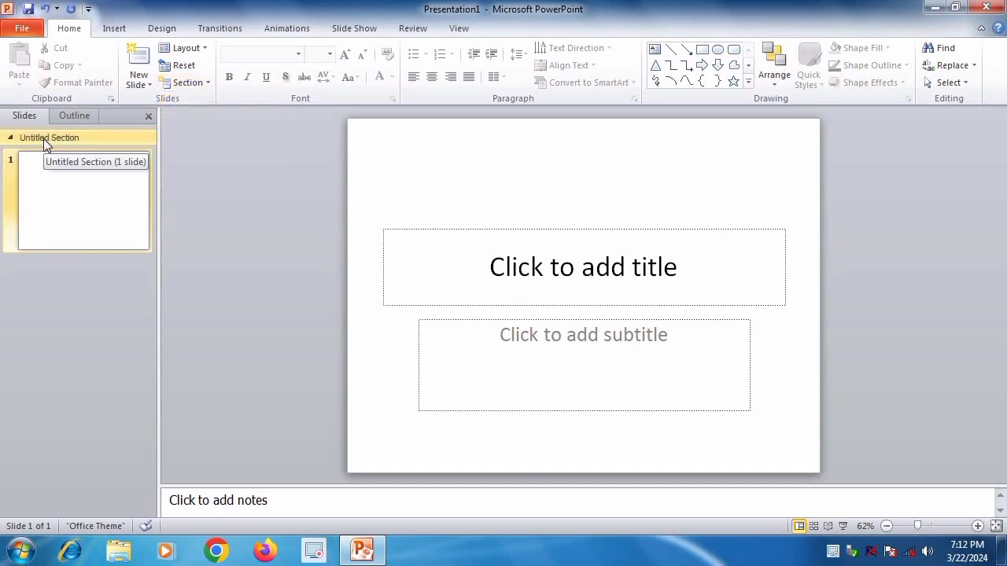
{"action": "left_click", "coordinate": [80, 180]}
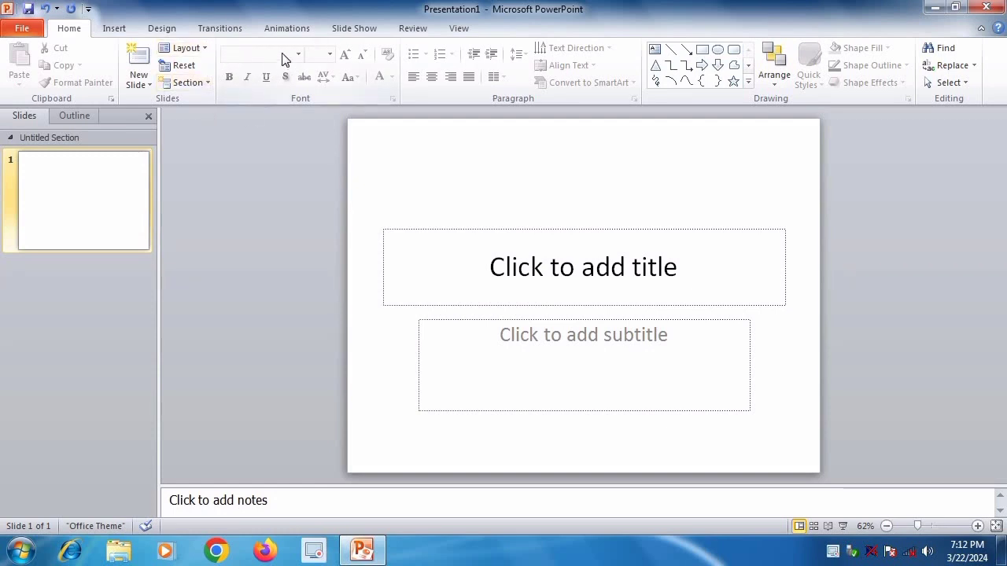
Type BOOK into the title placeholder, keeping the Calibri font.
{"action": "left_click", "coordinate": [514, 268]}
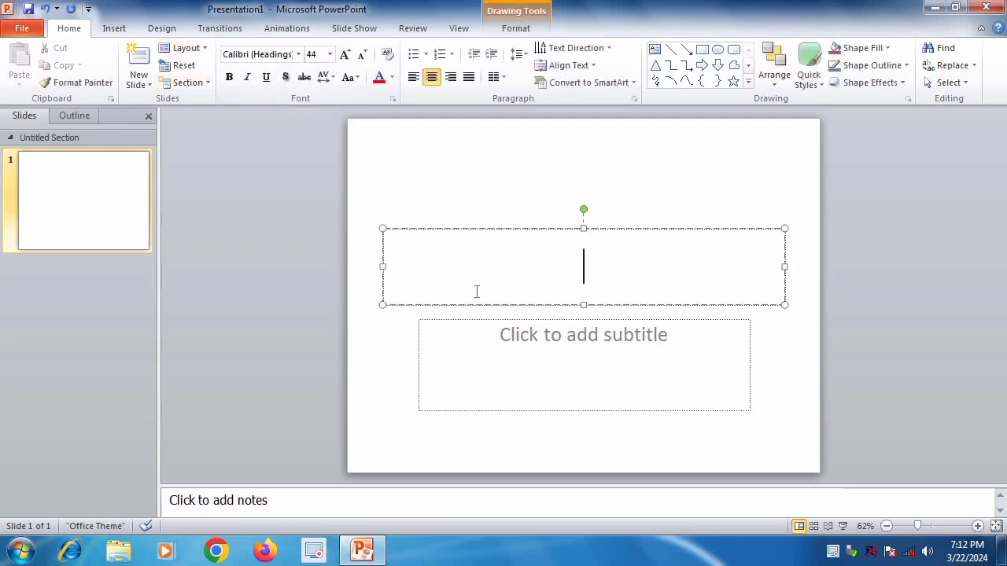
{"action": "left_click", "coordinate": [299, 53]}
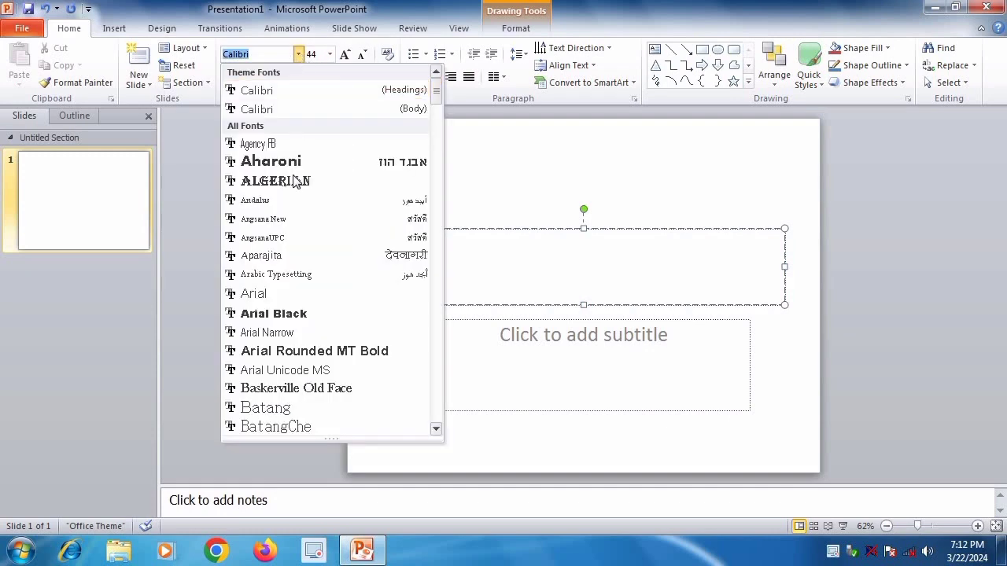
{"action": "left_click", "coordinate": [587, 277]}
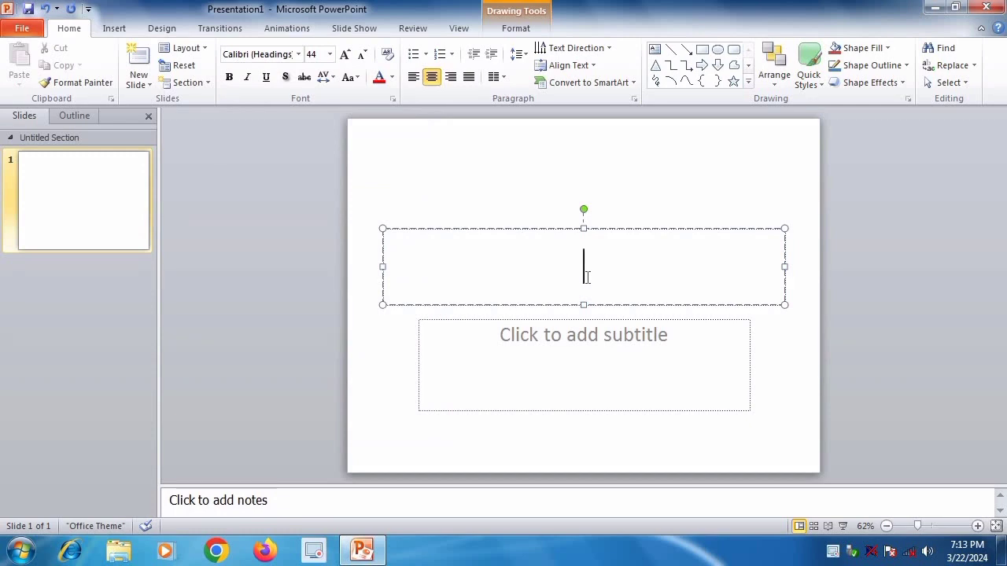
{"action": "type", "text": "BOOK"}
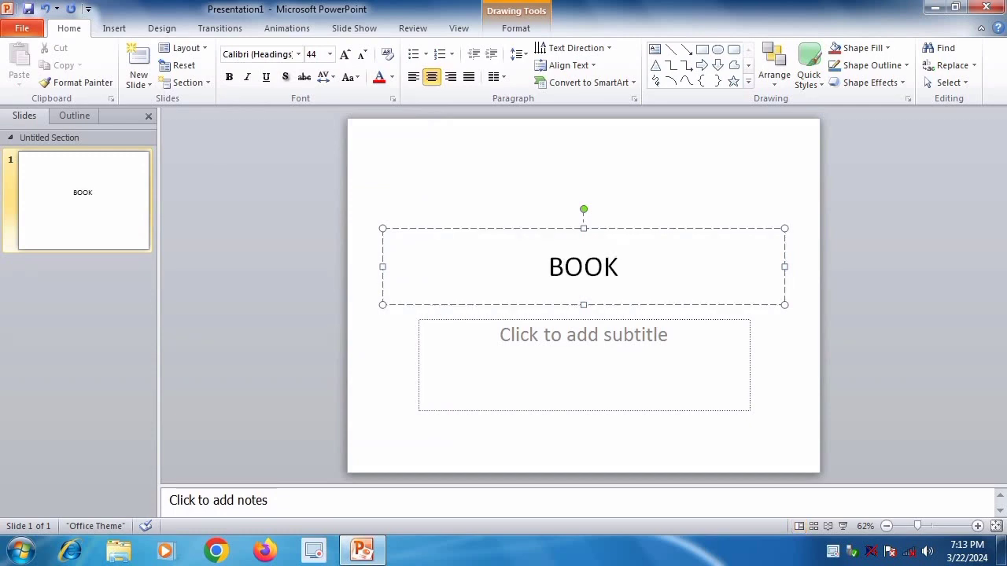
Try shadow, bold, underline and italic on BOOK, removing the italic again.
{"action": "double_click", "coordinate": [625, 266]}
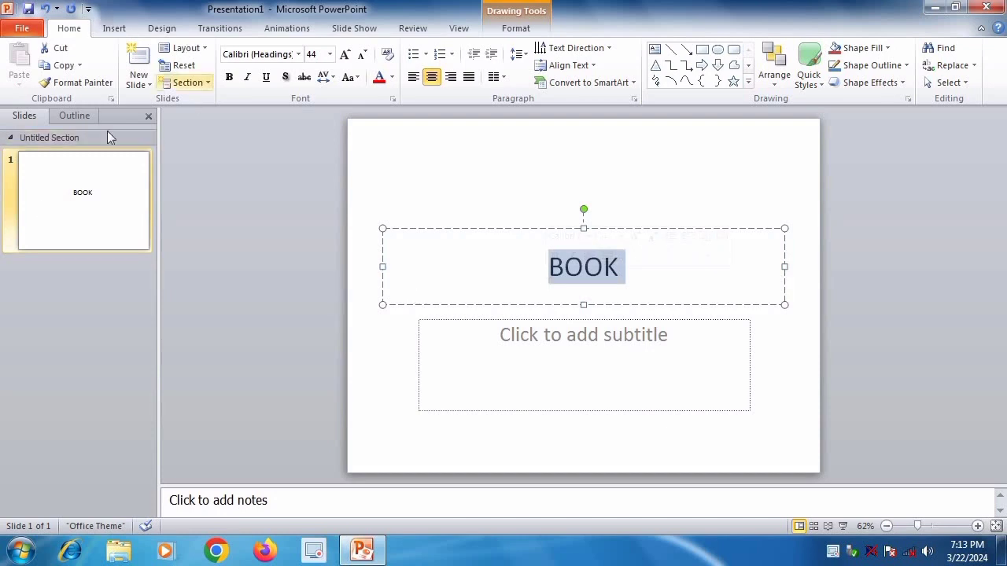
{"action": "left_click", "coordinate": [298, 53]}
{"action": "left_click", "coordinate": [285, 76]}
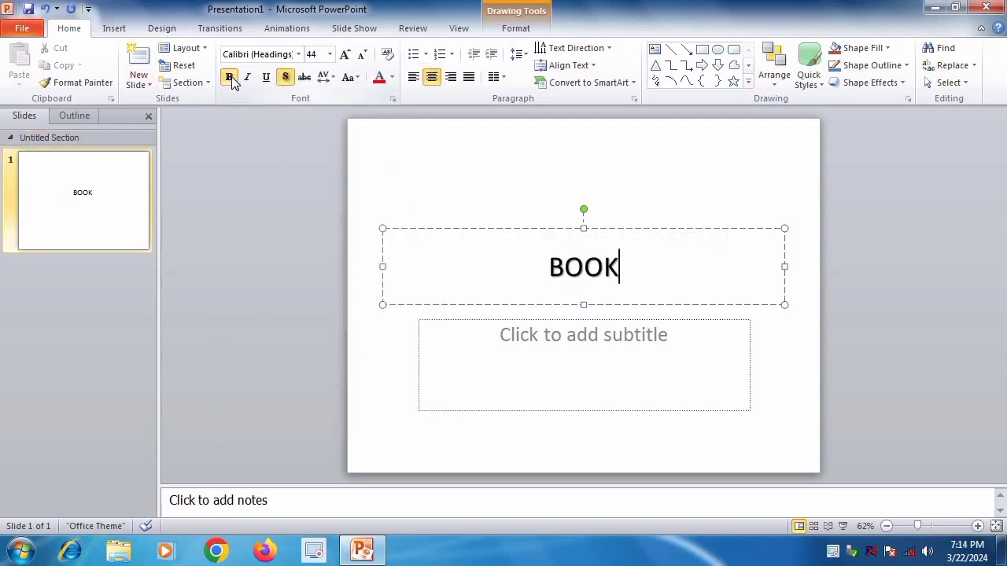
{"action": "left_click_drag", "start_coordinate": [634, 271], "coordinate": [521, 263]}
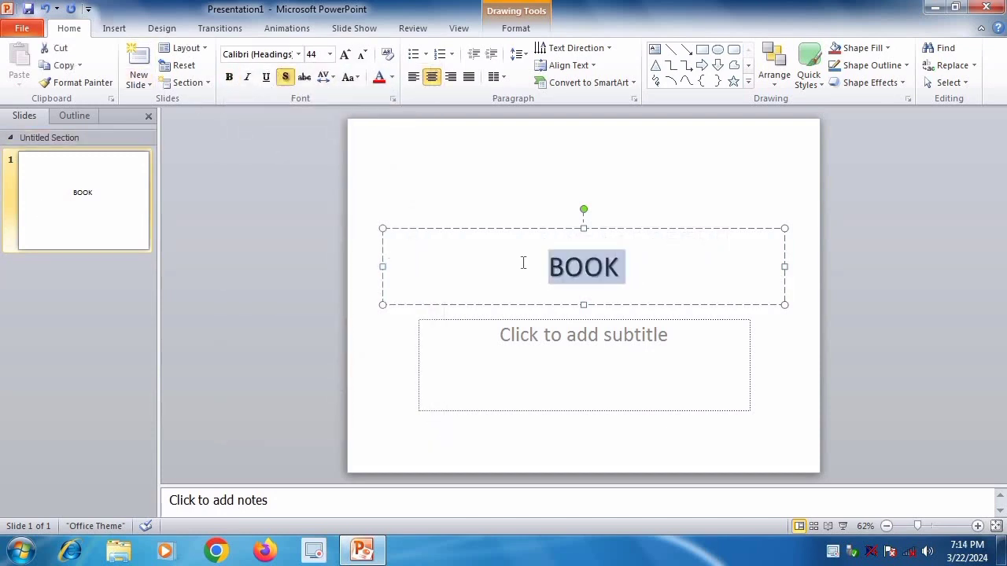
{"action": "left_click", "coordinate": [229, 77]}
{"action": "left_click", "coordinate": [266, 77]}
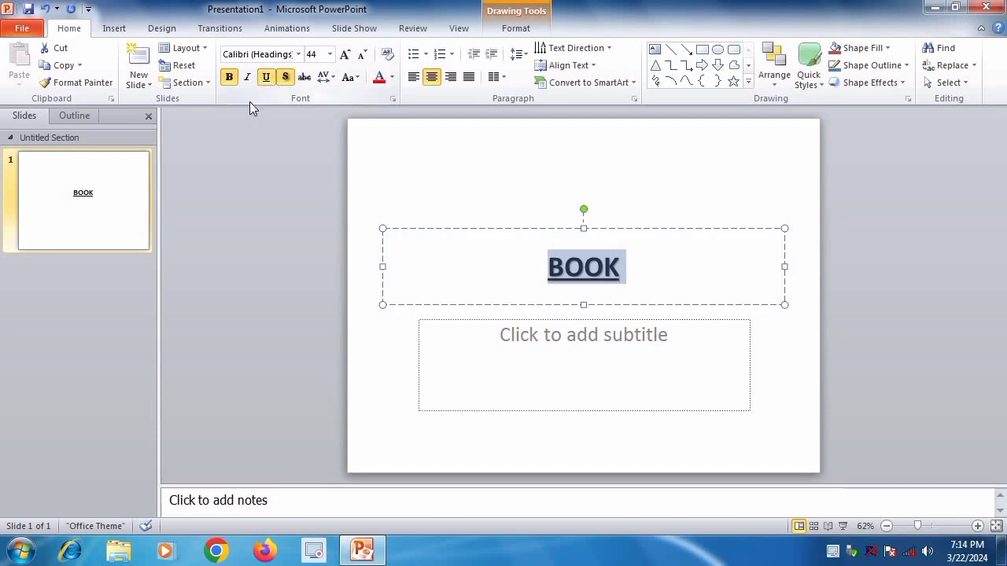
{"action": "left_click", "coordinate": [246, 78]}
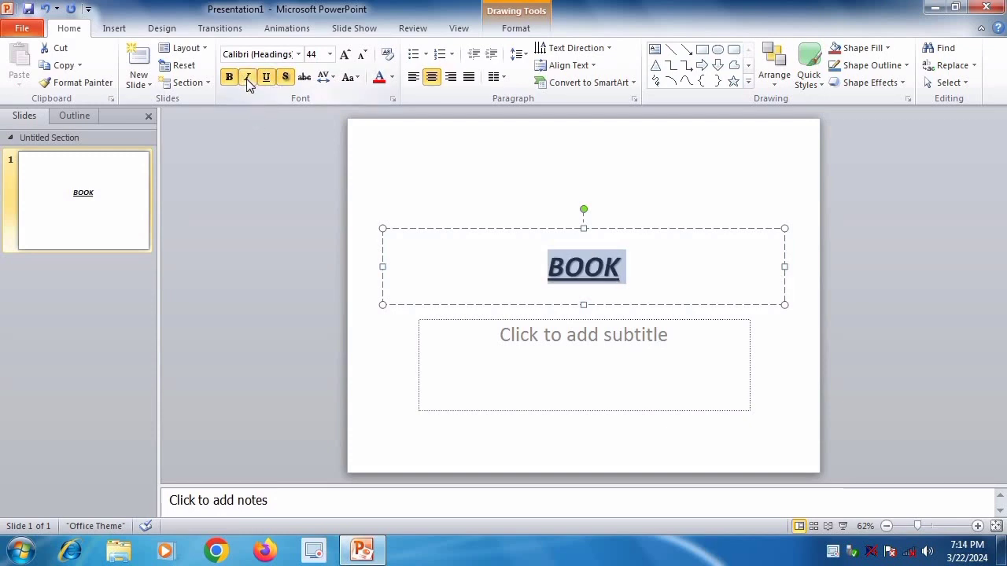
{"action": "left_click", "coordinate": [246, 77]}
{"action": "left_click", "coordinate": [285, 77]}
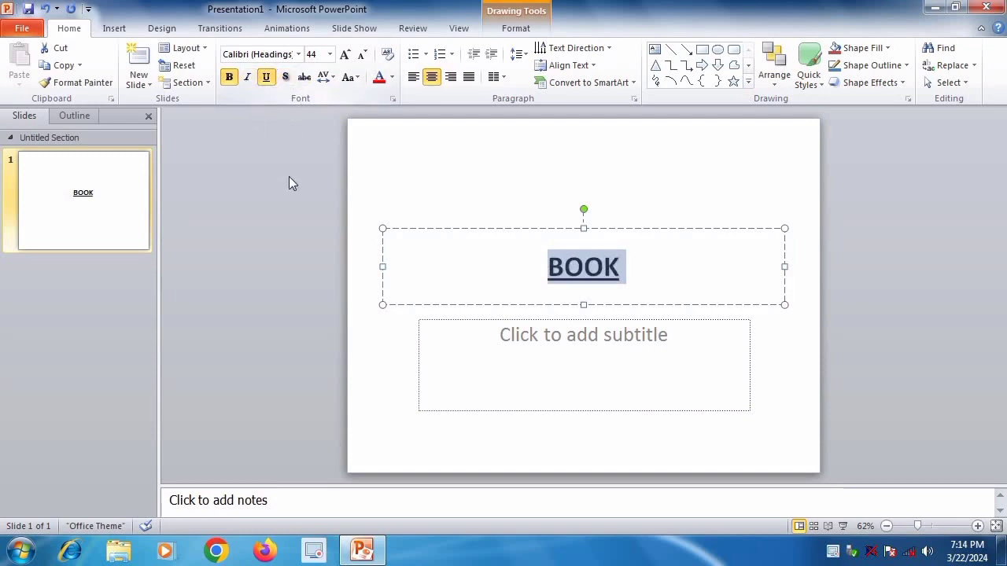
{"action": "left_click", "coordinate": [286, 80]}
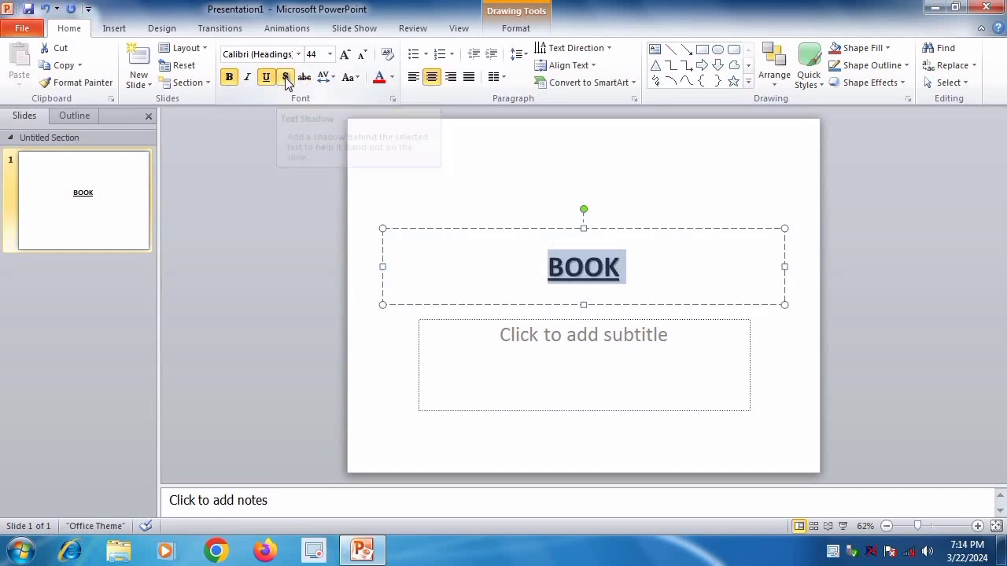
Try character spacing, case and font size, then clear all formatting from BOOK.
{"action": "left_click", "coordinate": [330, 79]}
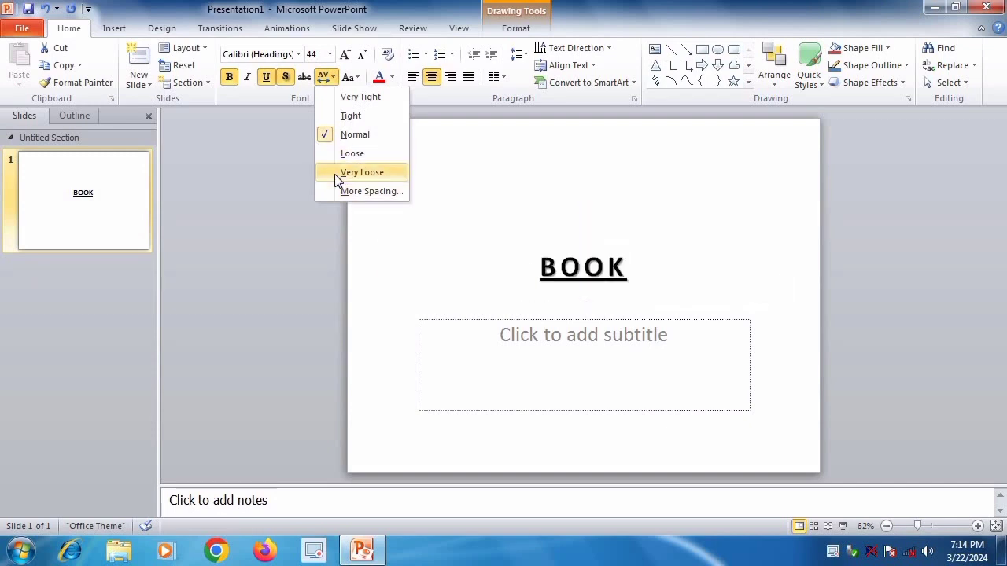
{"action": "left_click", "coordinate": [352, 77]}
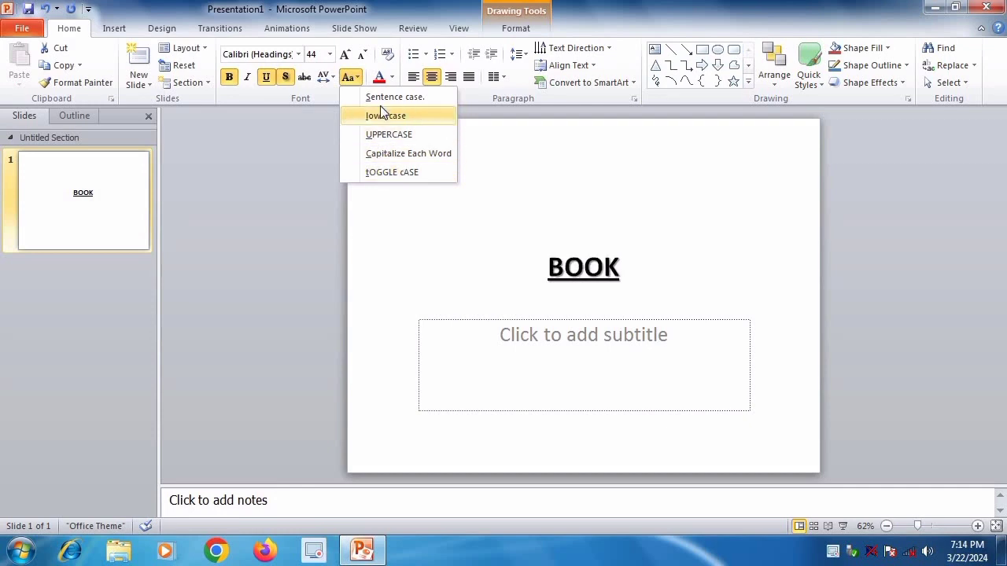
{"action": "left_click", "coordinate": [346, 54]}
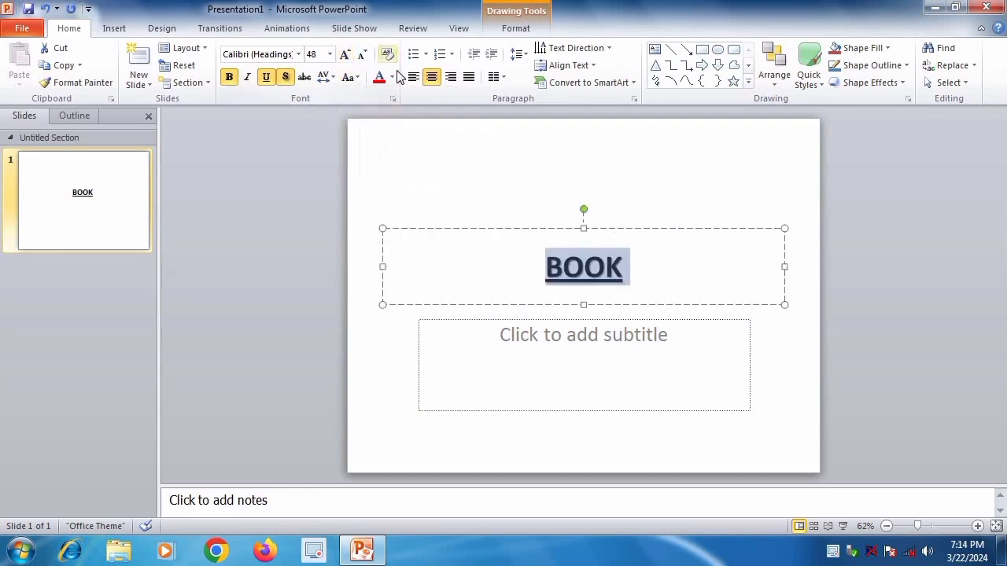
{"action": "left_click", "coordinate": [361, 54]}
{"action": "left_click", "coordinate": [346, 54]}
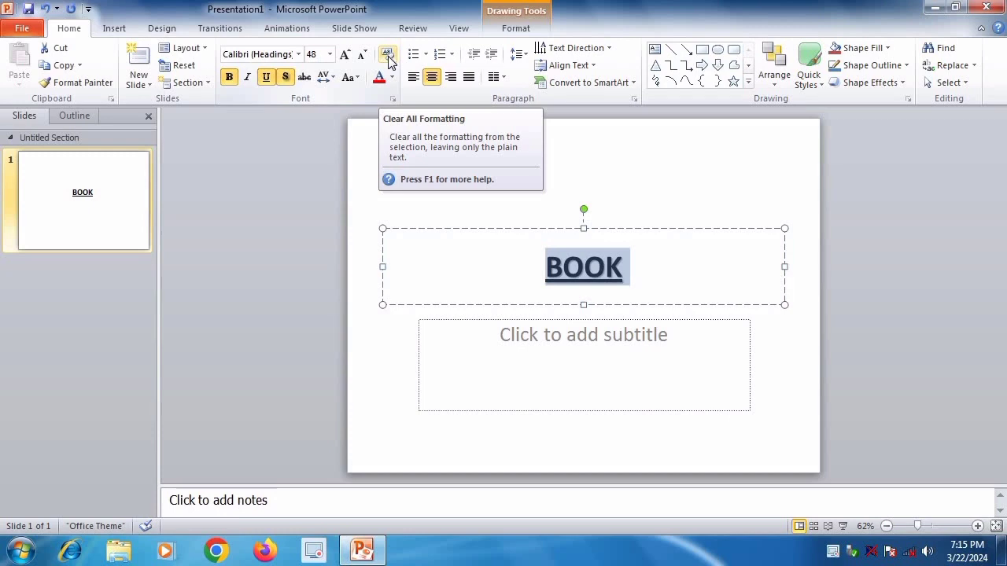
{"action": "left_click", "coordinate": [387, 57]}
{"action": "left_click", "coordinate": [668, 284]}
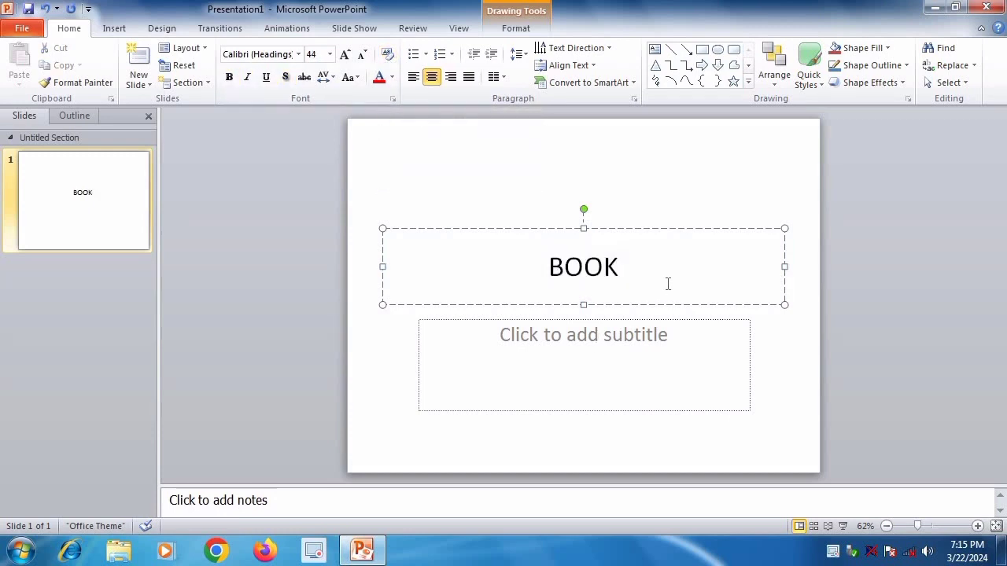
Browse bullet styles and try right, left and centre alignment, leaving BOOK centred.
{"action": "left_click", "coordinate": [427, 55]}
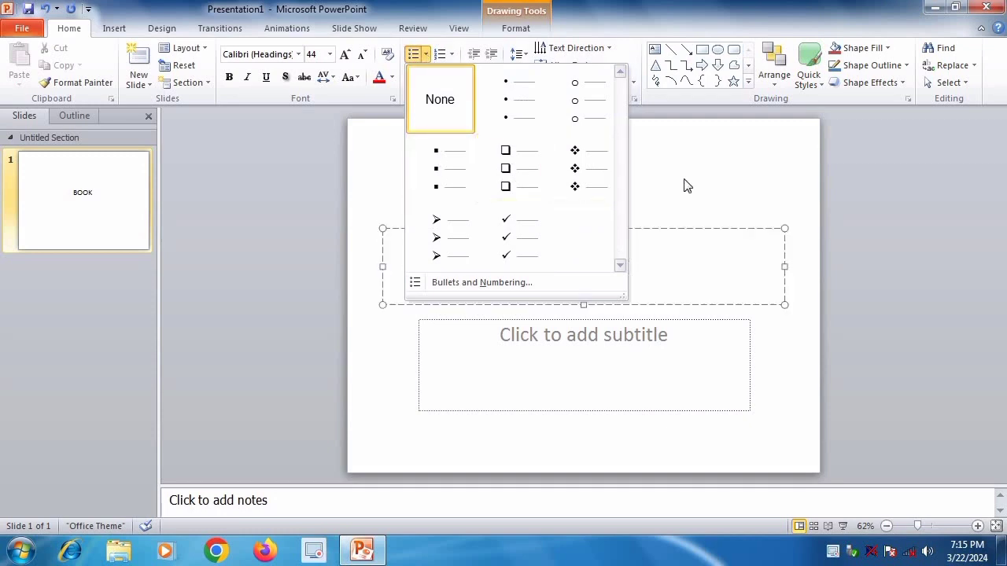
{"action": "left_click", "coordinate": [663, 185]}
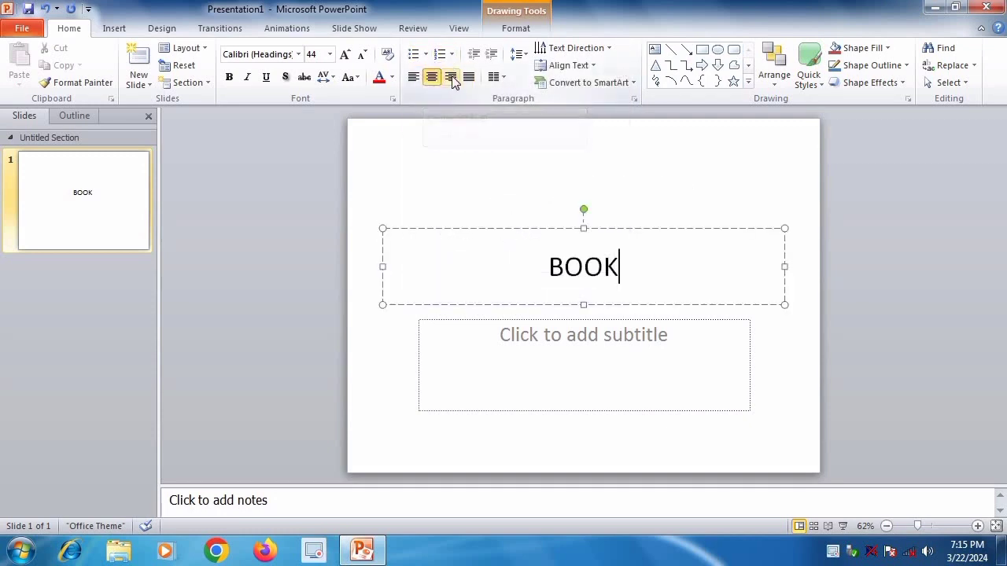
{"action": "left_click", "coordinate": [450, 78]}
{"action": "left_click", "coordinate": [432, 78]}
{"action": "left_click", "coordinate": [413, 78]}
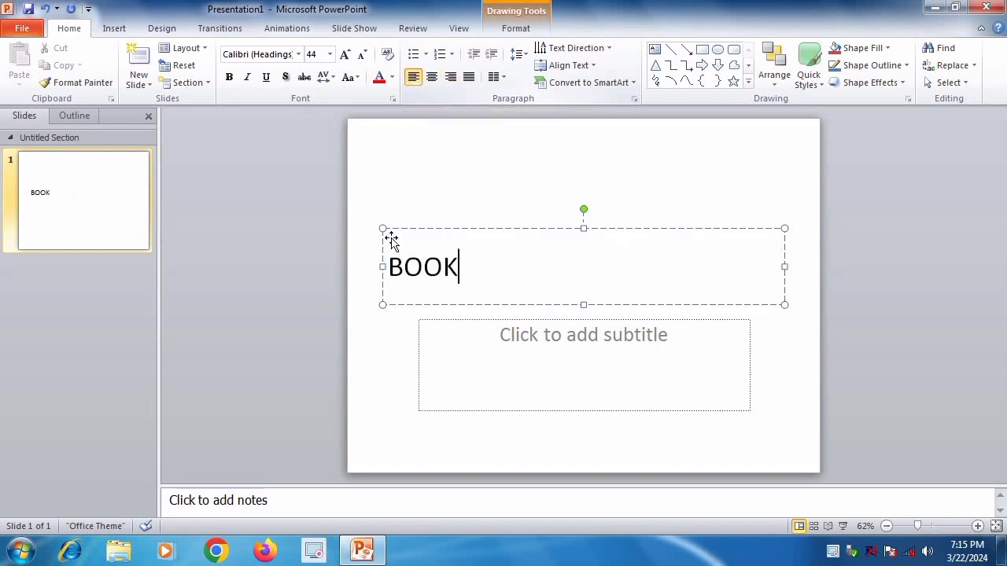
{"action": "left_click", "coordinate": [431, 78]}
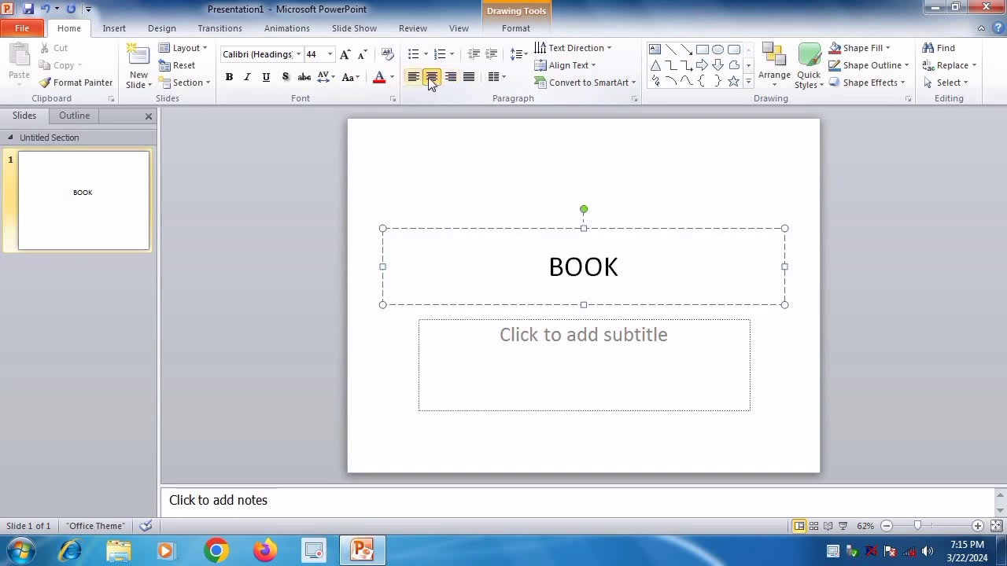
Browse the column, line spacing and text direction options, then drag the BOOK title box lower.
{"action": "left_click", "coordinate": [496, 77]}
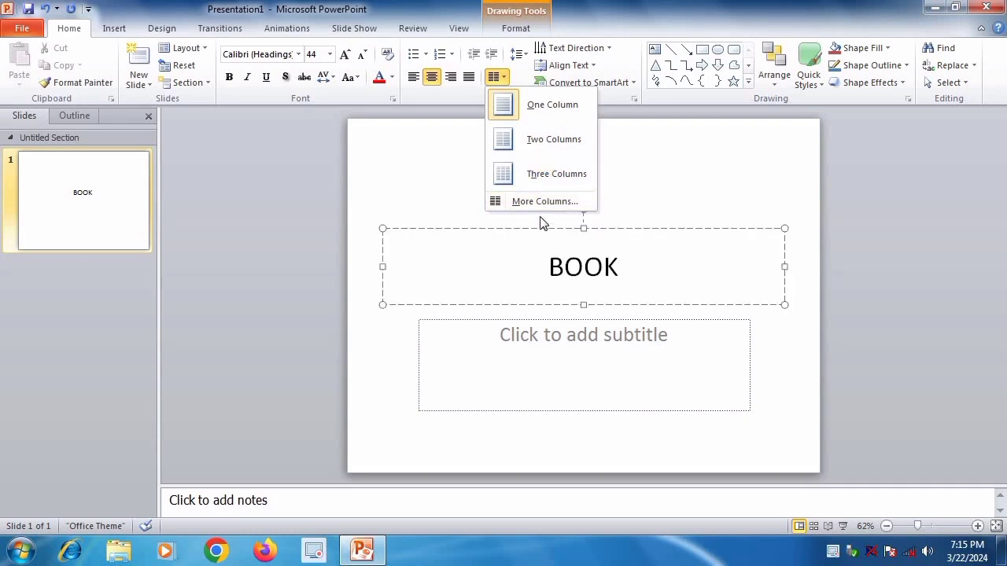
{"action": "left_click", "coordinate": [520, 54]}
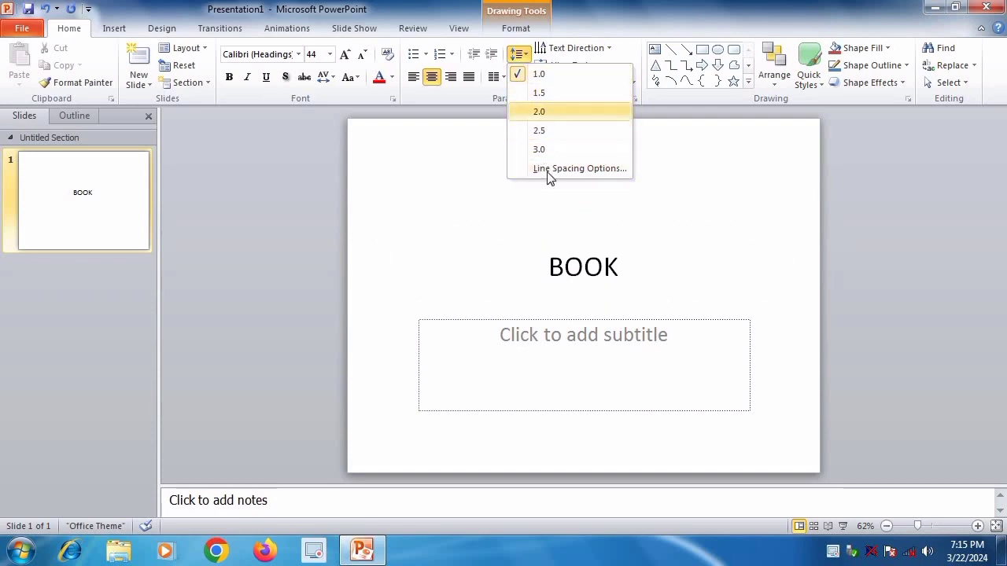
{"action": "left_click", "coordinate": [630, 254]}
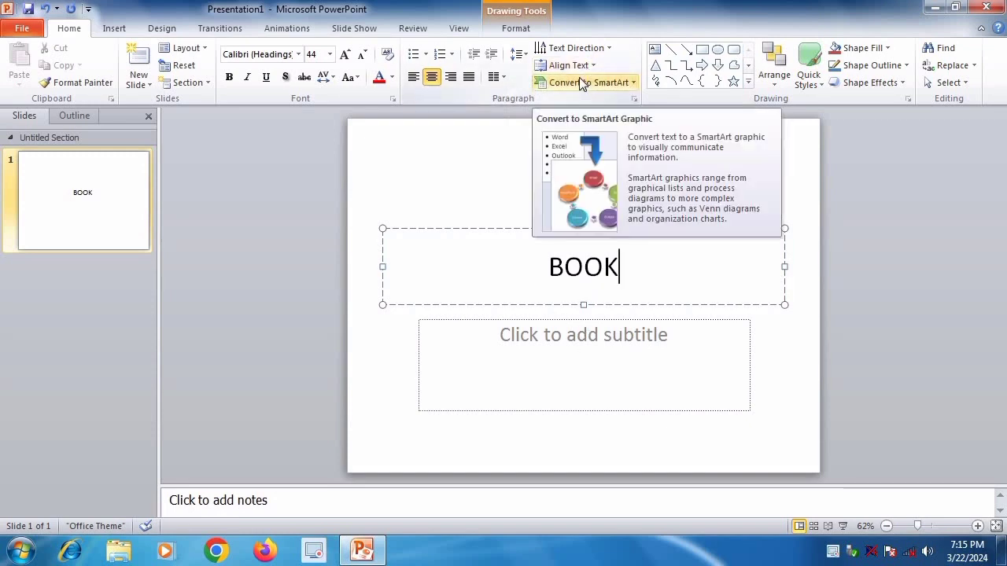
{"action": "left_click", "coordinate": [582, 48]}
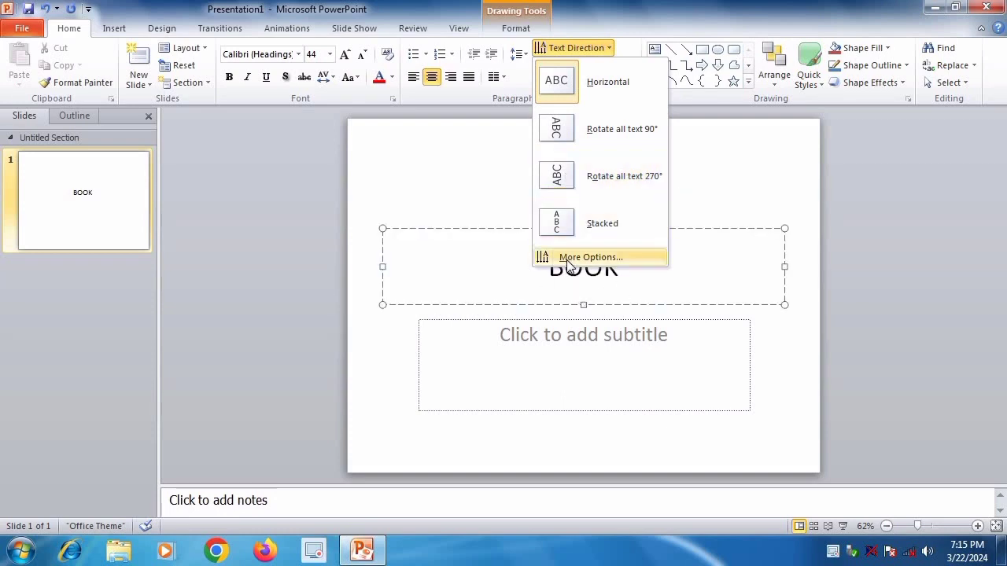
{"action": "left_click", "coordinate": [488, 231]}
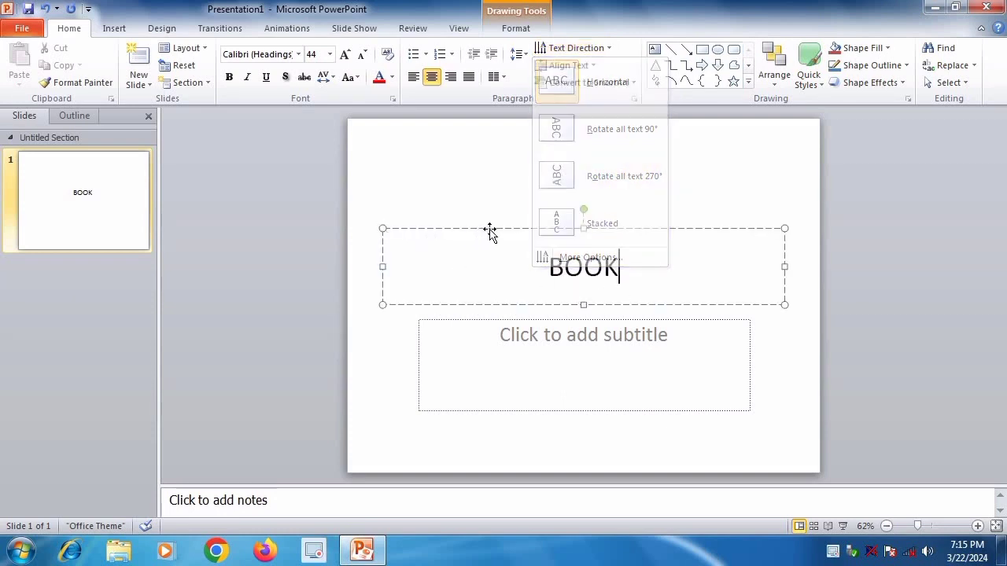
{"action": "left_click_drag", "start_coordinate": [494, 228], "coordinate": [492, 269]}
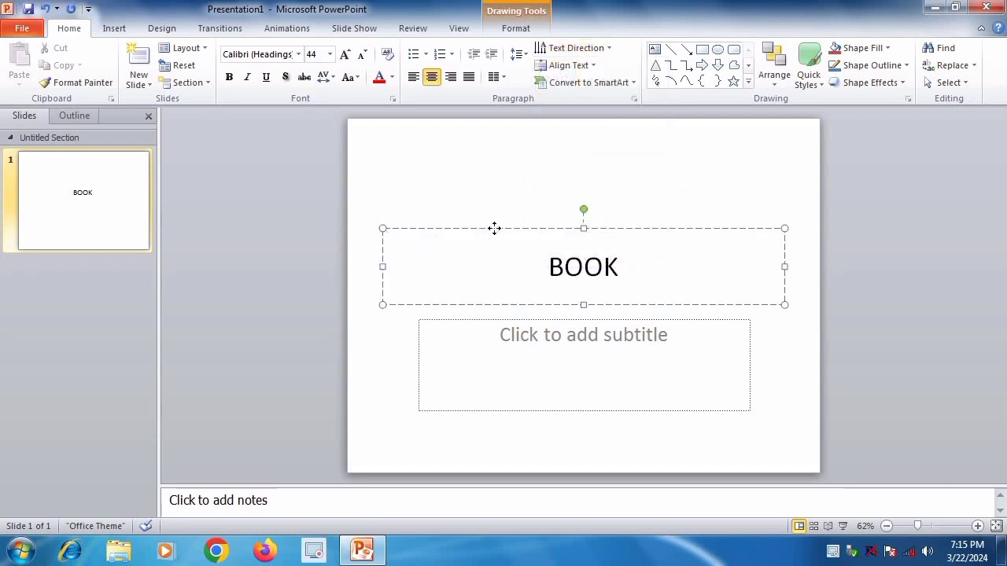
Check text direction and vertical alignment options, leaving BOOK horizontal and middle-aligned.
{"action": "left_click", "coordinate": [571, 48]}
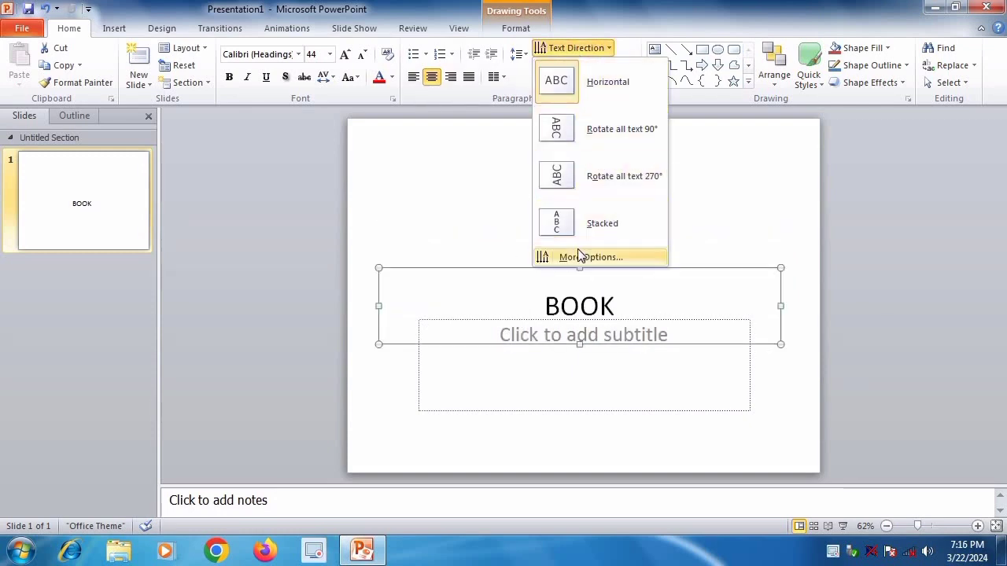
{"action": "left_click", "coordinate": [712, 158]}
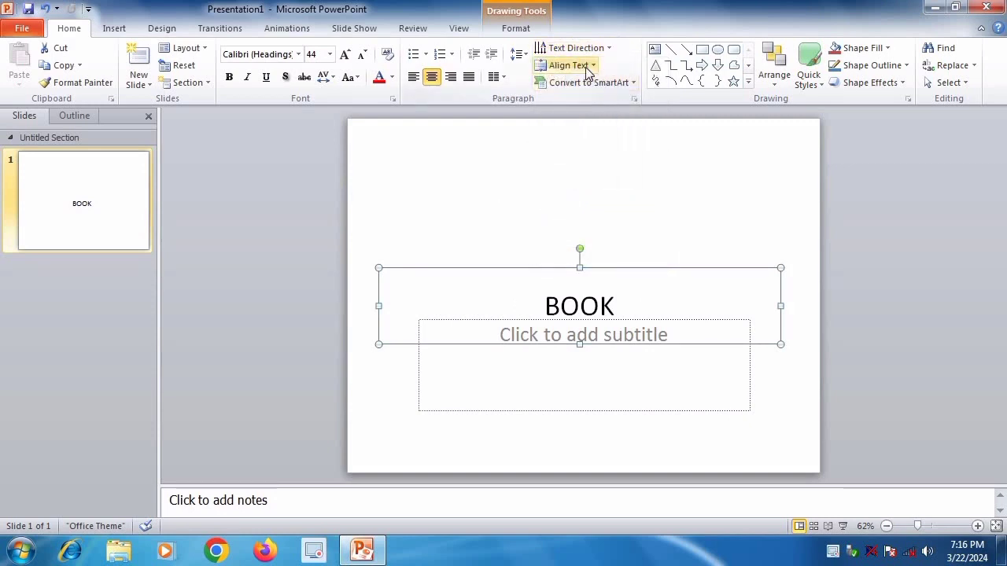
{"action": "left_click", "coordinate": [586, 66]}
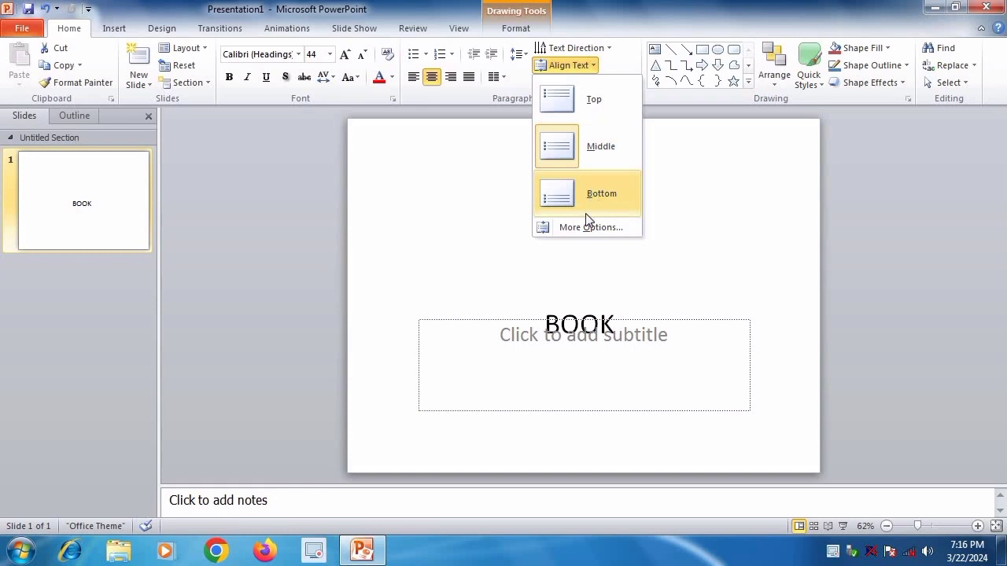
{"action": "left_click", "coordinate": [735, 205]}
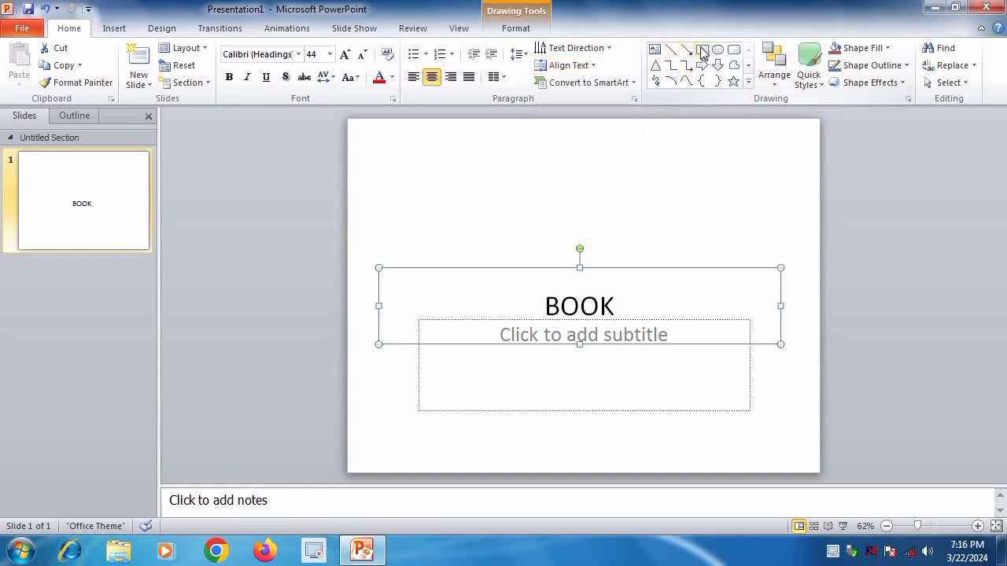
Draw a rectangle near the top of the slide and a diagonal line from its top-right corner.
{"action": "left_click", "coordinate": [702, 48]}
{"action": "mouse_move", "coordinate": [445, 142]}
{"action": "left_mouse_down"}
{"action": "mouse_move", "coordinate": [539, 191]}
{"action": "mouse_move", "coordinate": [685, 236]}
{"action": "left_mouse_up"}
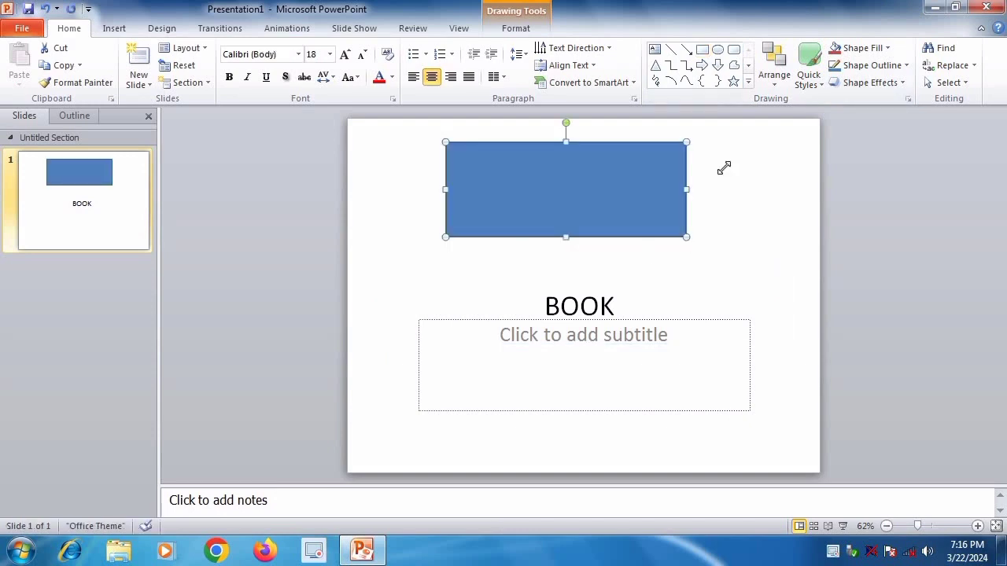
{"action": "left_click", "coordinate": [669, 48]}
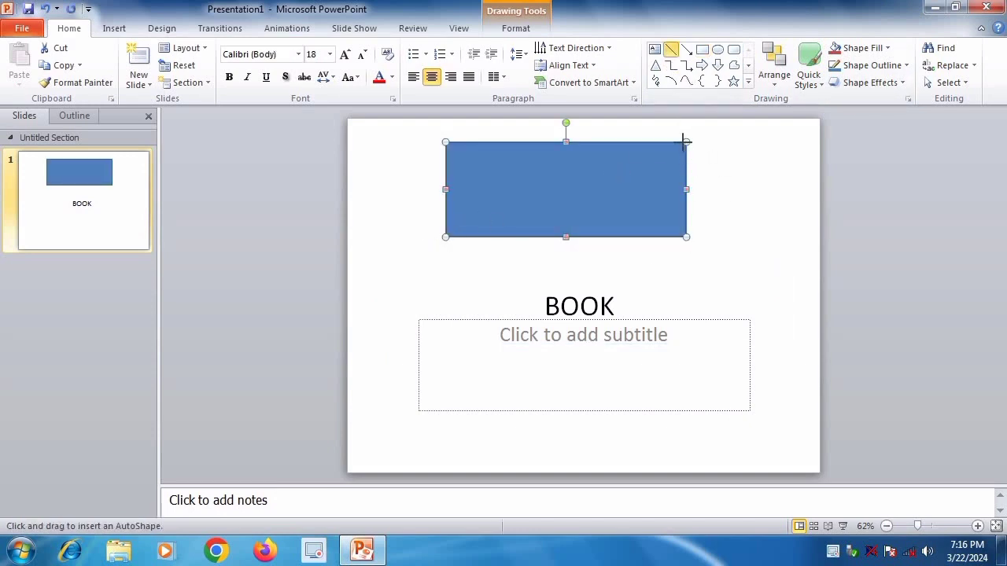
{"action": "key", "text": "Escape"}
{"action": "left_click", "coordinate": [669, 49]}
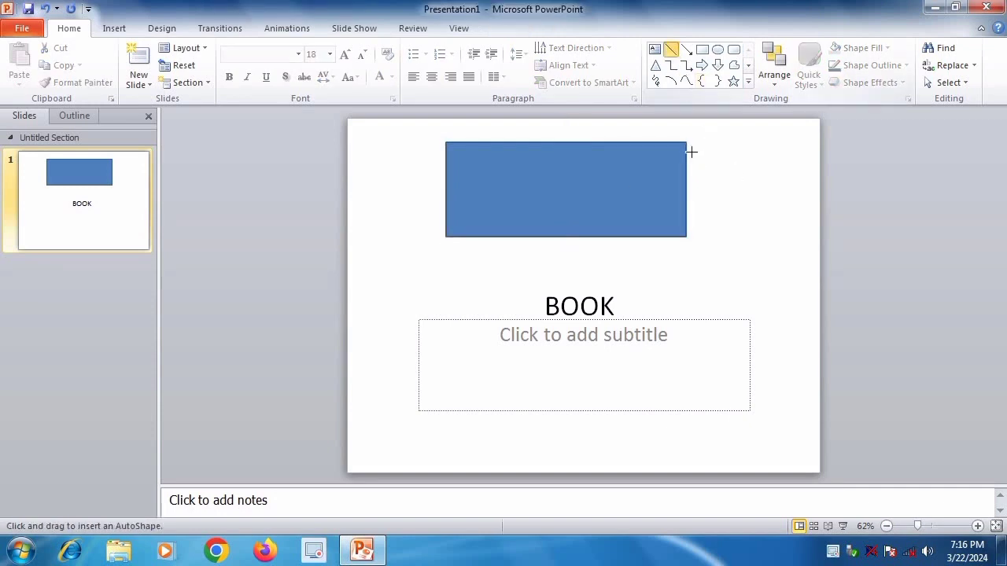
{"action": "left_click_drag", "start_coordinate": [686, 143], "coordinate": [752, 218]}
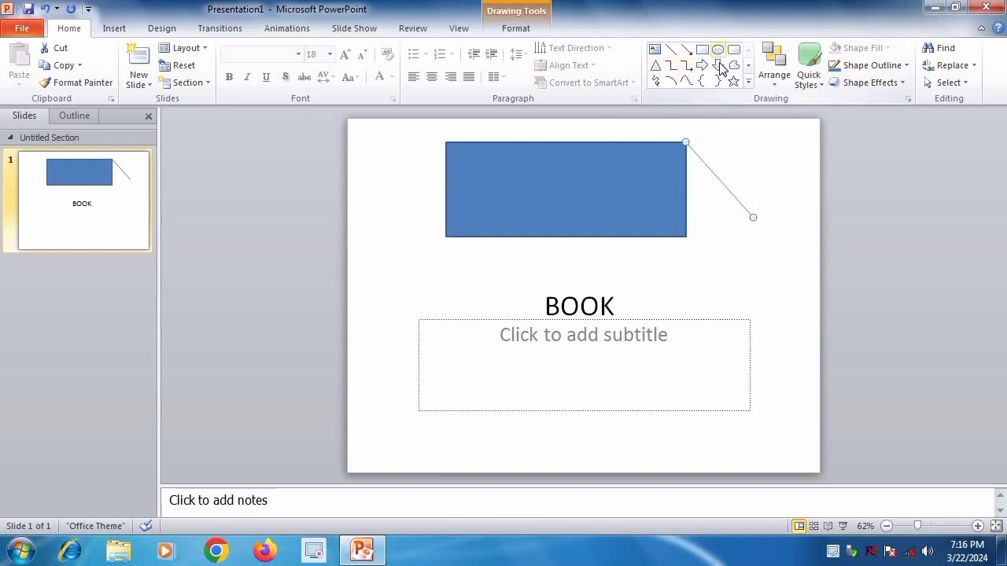
{"action": "left_click", "coordinate": [748, 81]}
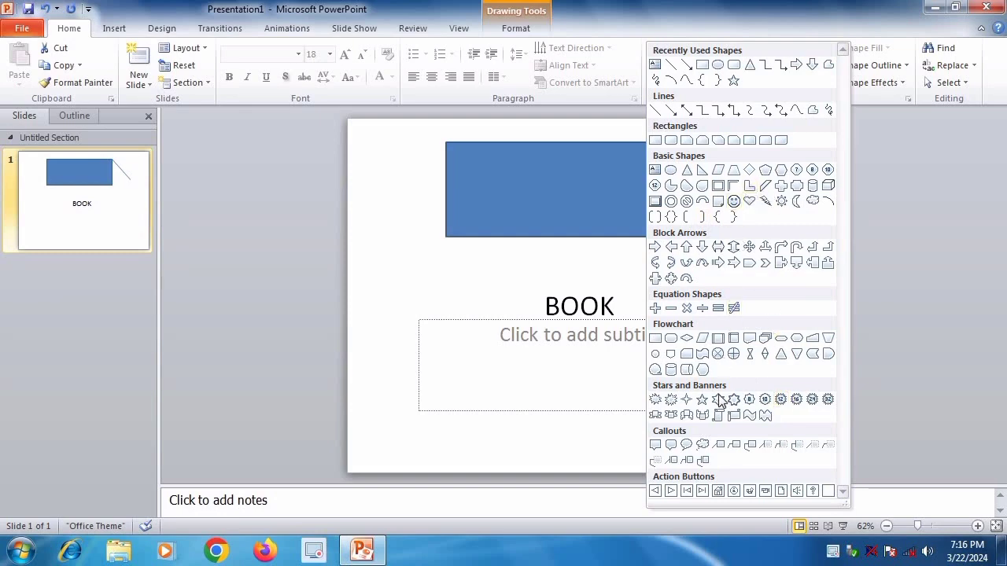
{"action": "left_click", "coordinate": [484, 256]}
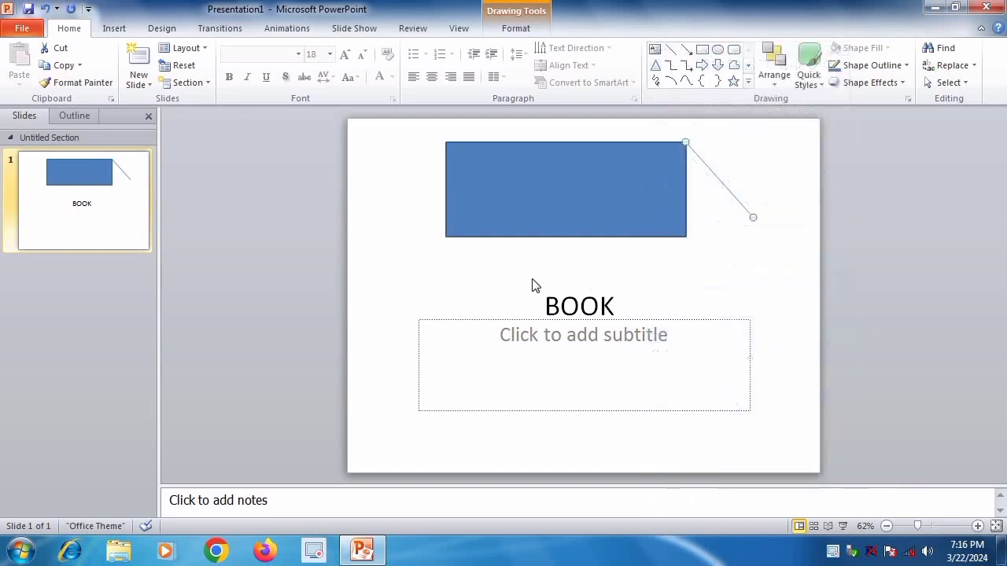
{"action": "left_click", "coordinate": [761, 246]}
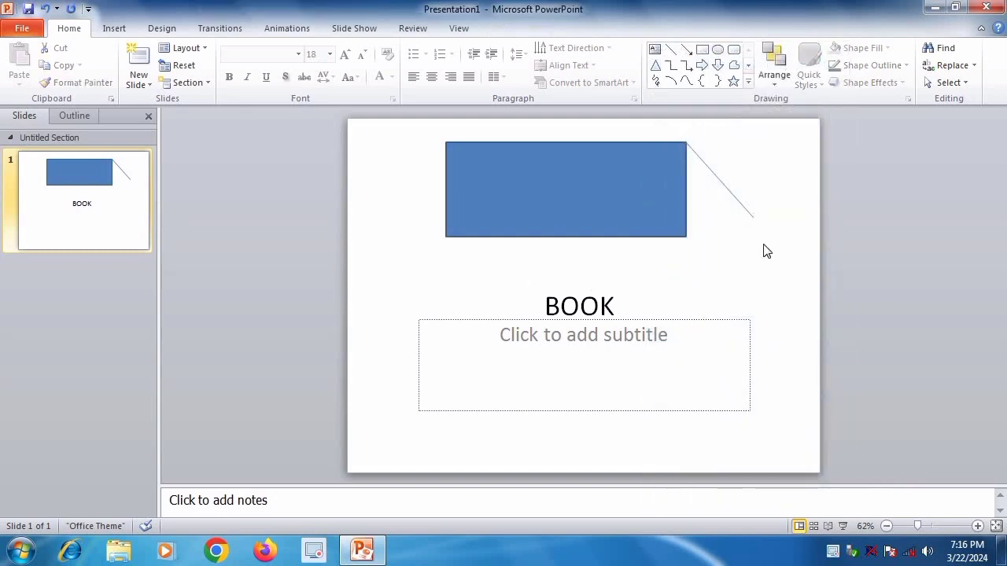
{"action": "left_click", "coordinate": [772, 78]}
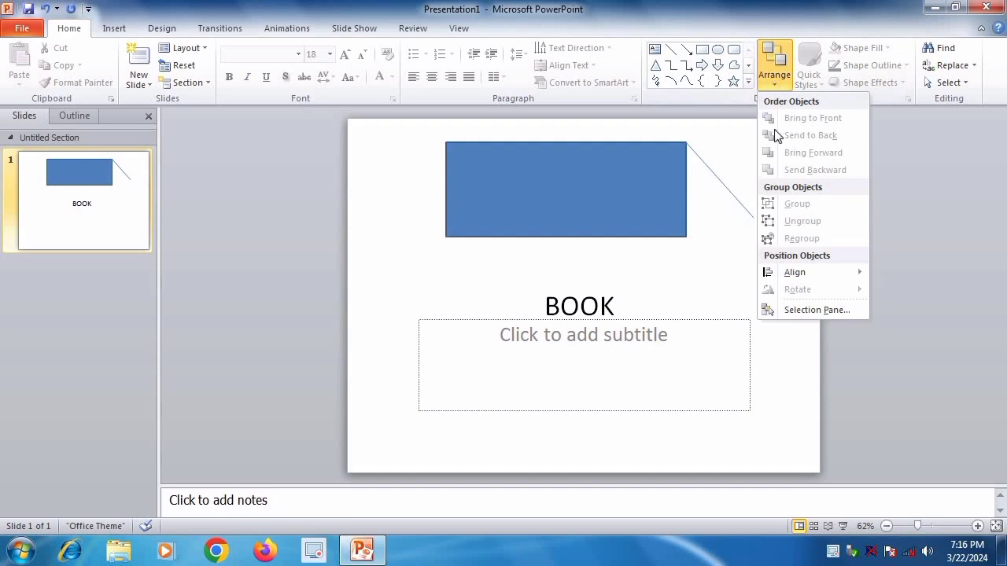
{"action": "left_click", "coordinate": [715, 254]}
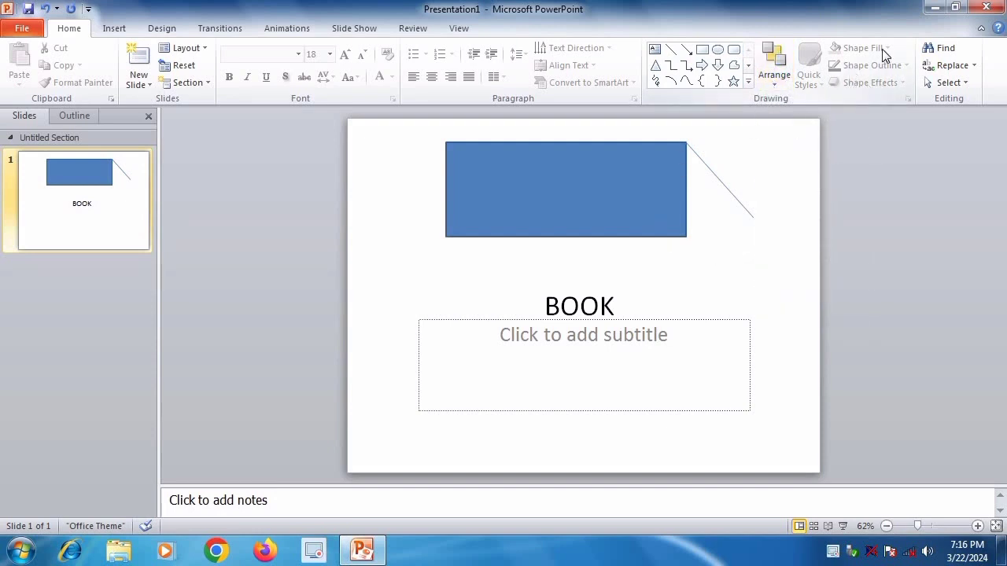
{"action": "left_click", "coordinate": [652, 176]}
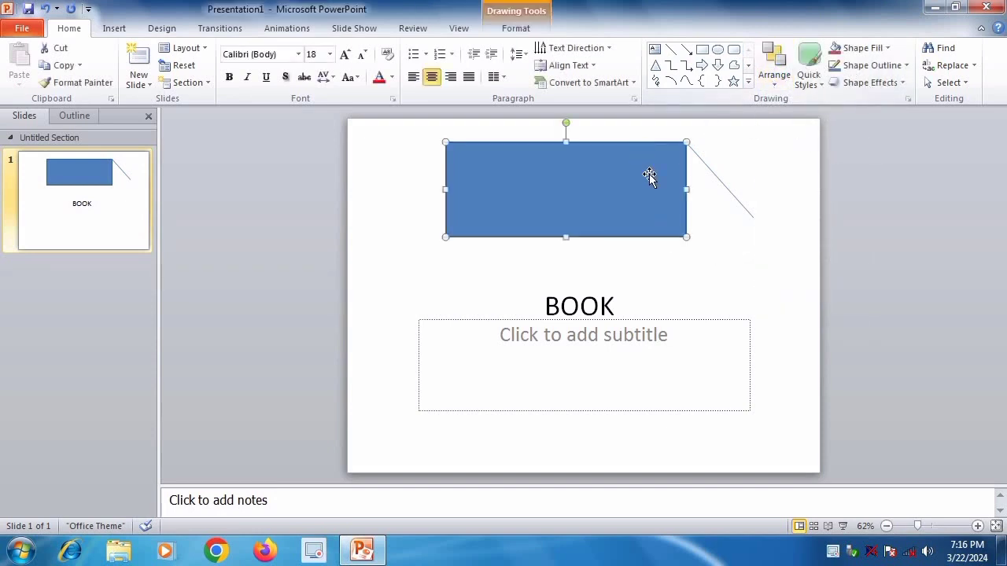
{"action": "left_click", "coordinate": [857, 85]}
{"action": "mouse_move", "coordinate": [863, 256]}
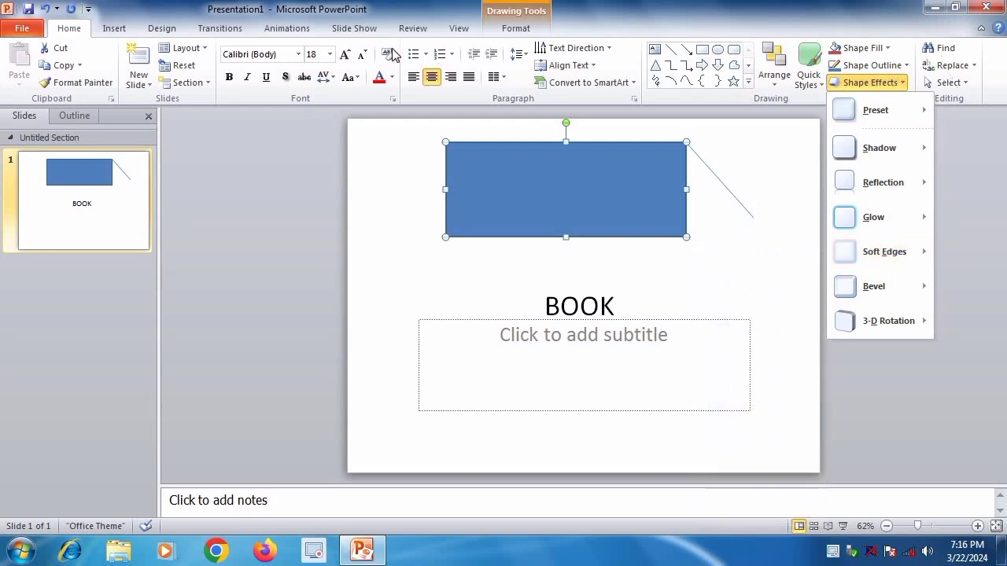
{"action": "left_click", "coordinate": [809, 79]}
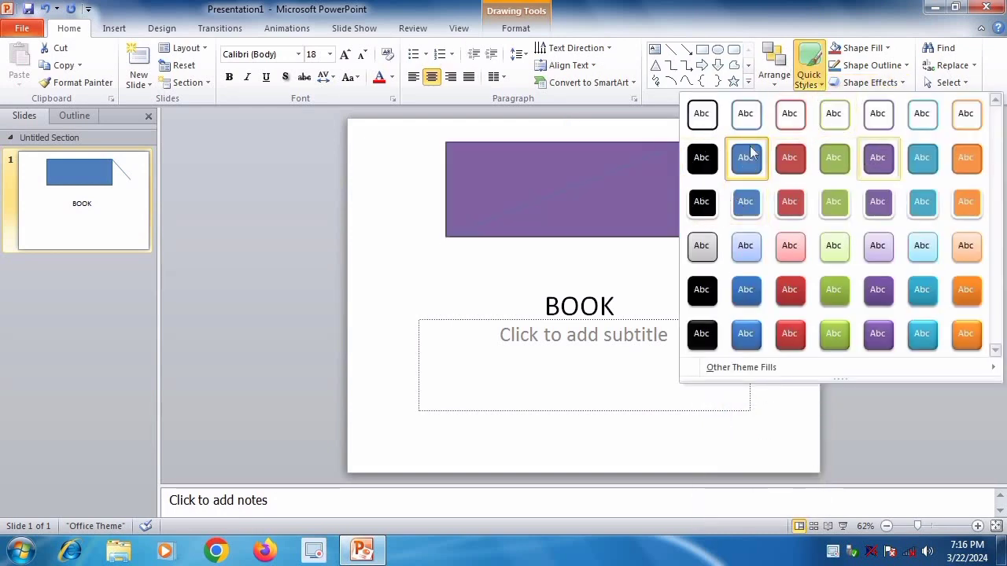
{"action": "key", "text": "Escape"}
{"action": "key", "text": "Escape"}
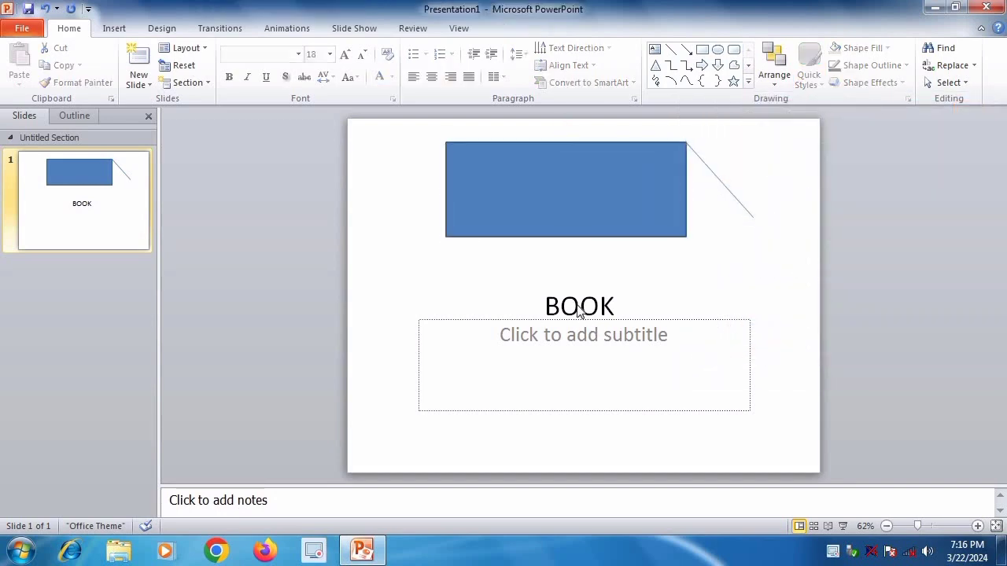
{"action": "left_click", "coordinate": [780, 79]}
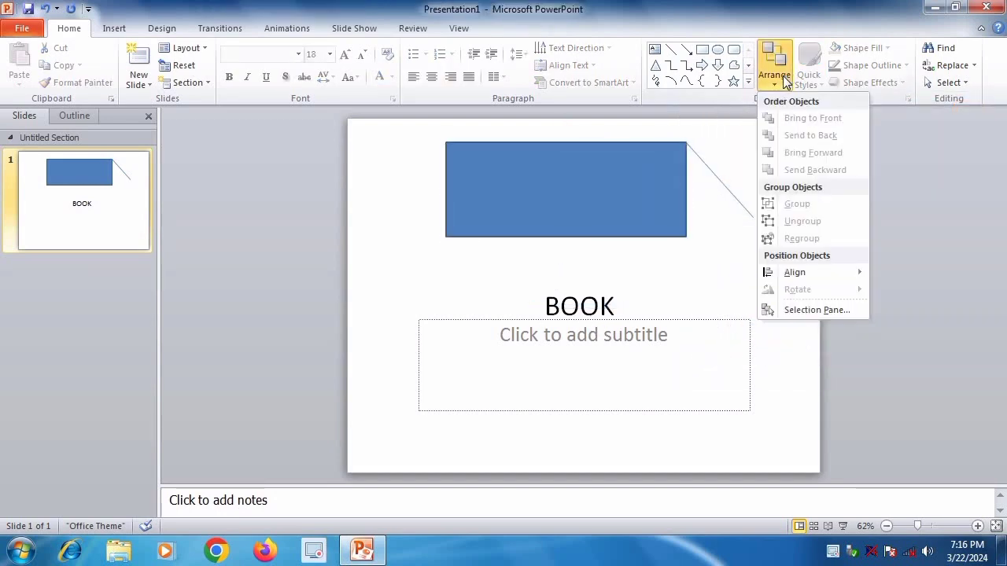
{"action": "key", "text": "Escape"}
{"action": "left_click", "coordinate": [644, 152]}
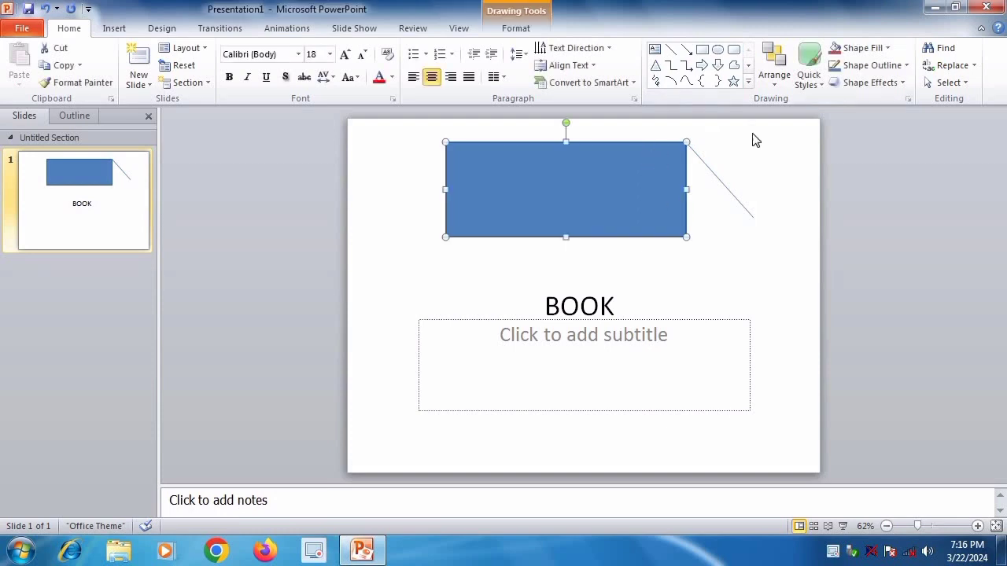
Give the rectangle a green gradient shape style and nudge it slightly right and down.
{"action": "left_click", "coordinate": [819, 85]}
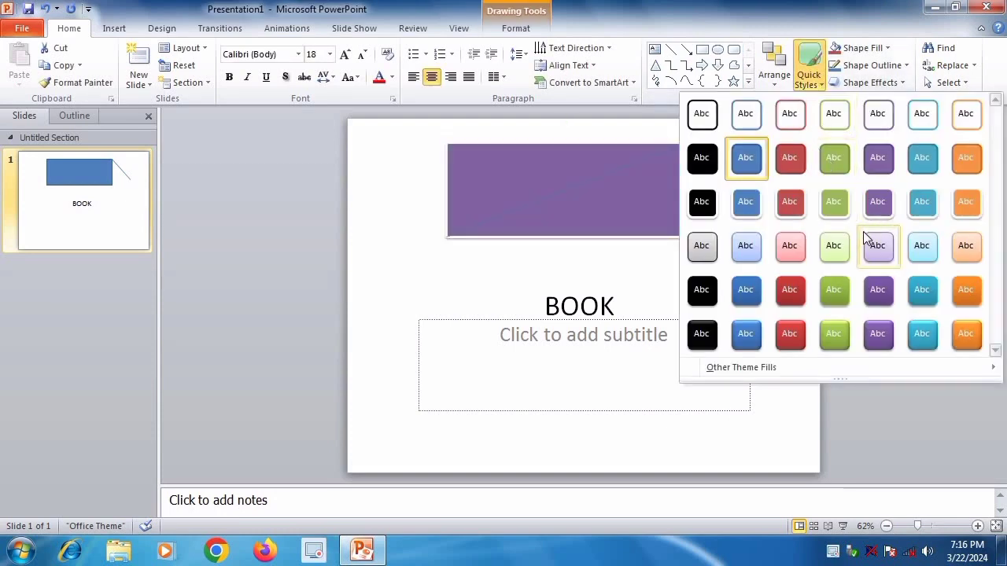
{"action": "left_click", "coordinate": [835, 293]}
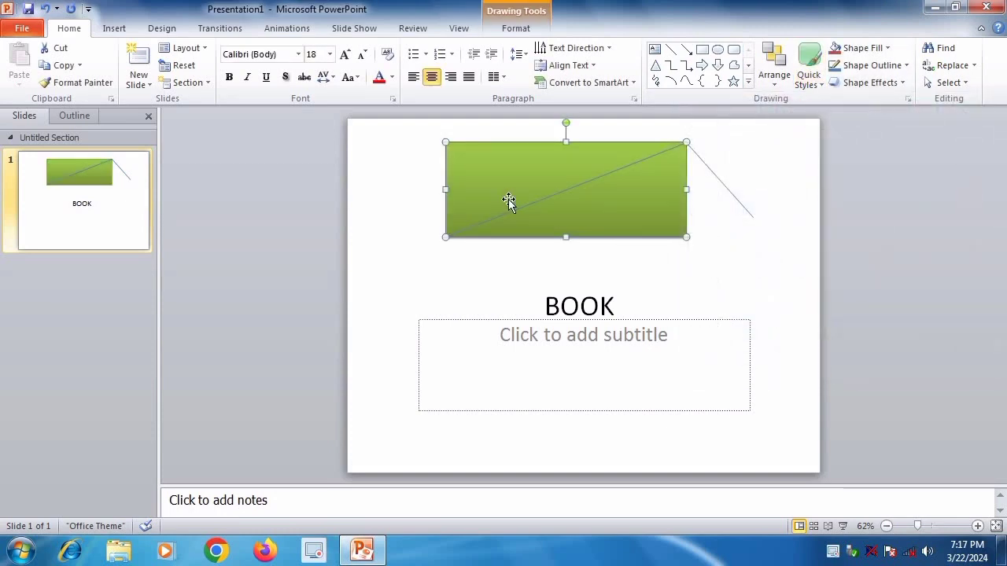
{"action": "left_click", "coordinate": [659, 52]}
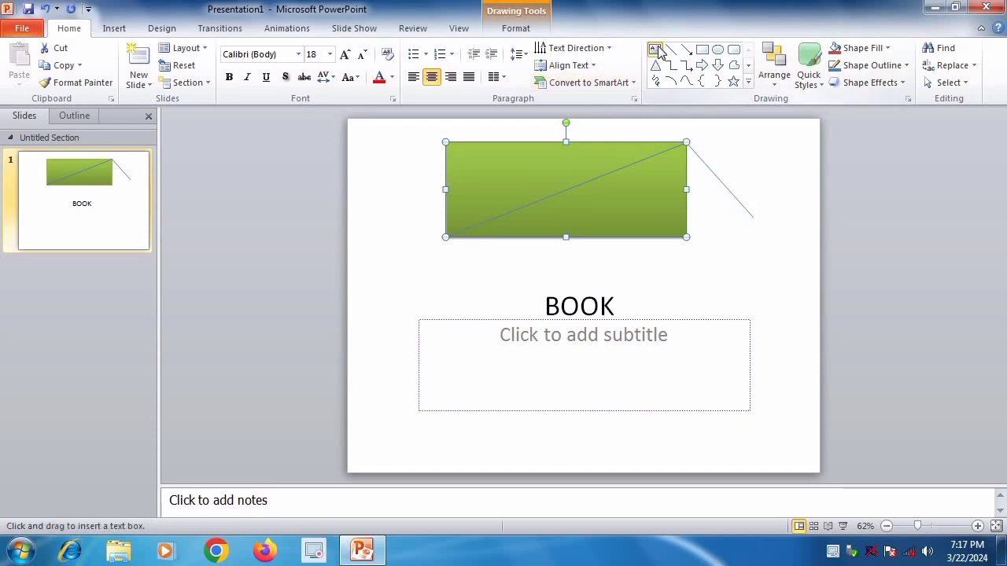
{"action": "left_click_drag", "start_coordinate": [472, 161], "coordinate": [488, 169]}
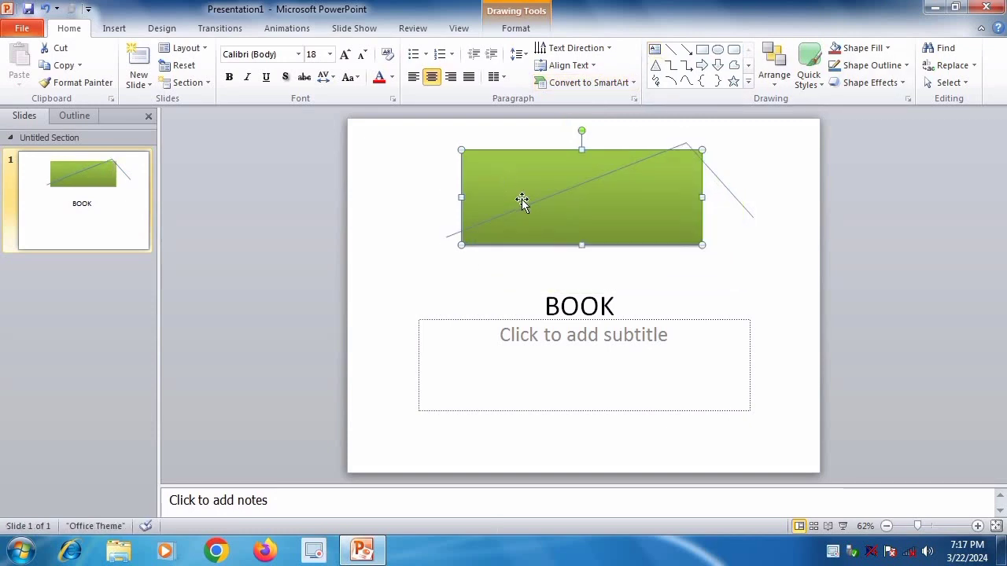
Draw a text box above BOOK, then move the green rectangle down to sit just above the title.
{"action": "left_click", "coordinate": [654, 50]}
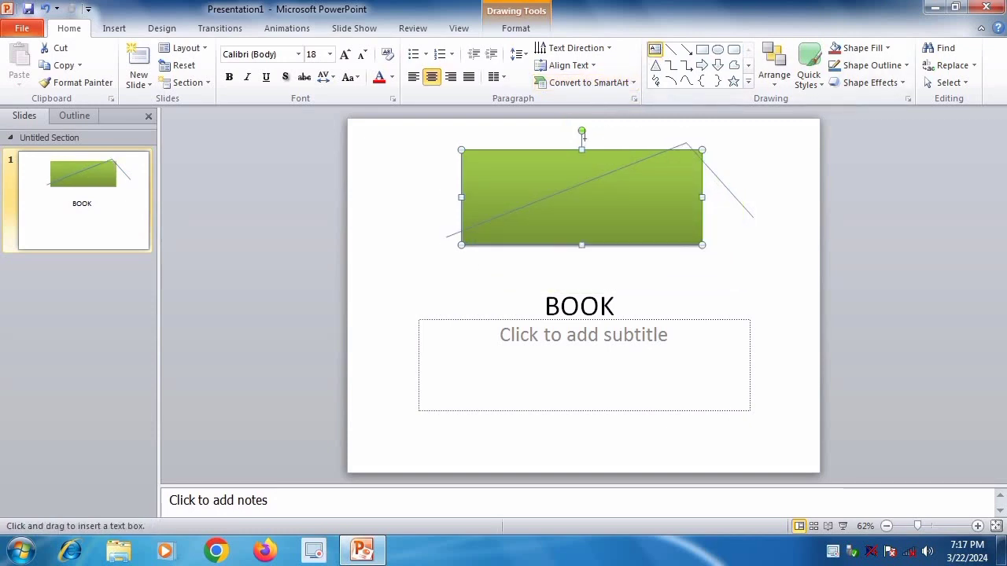
{"action": "left_click_drag", "start_coordinate": [470, 281], "coordinate": [745, 374]}
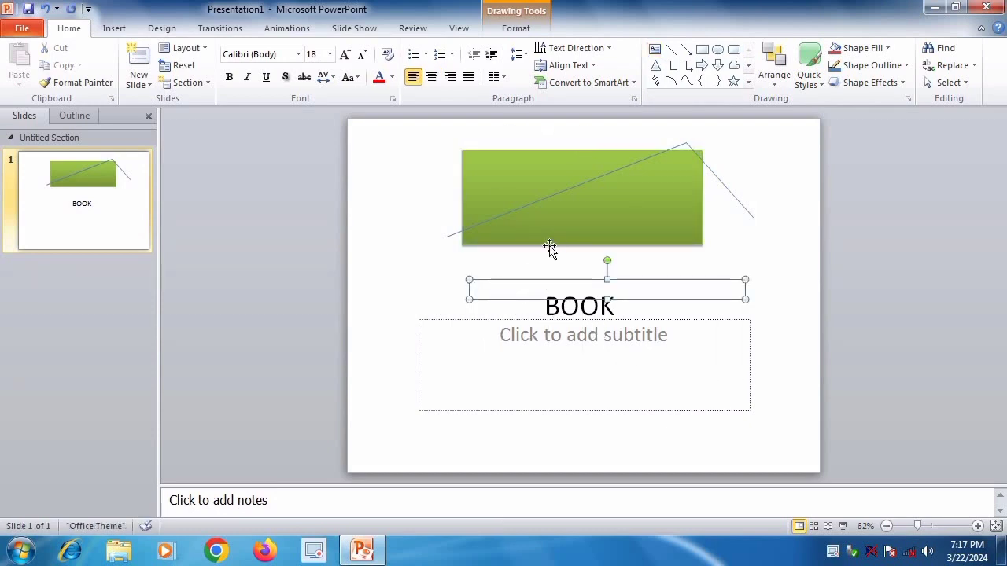
{"action": "left_click", "coordinate": [490, 157]}
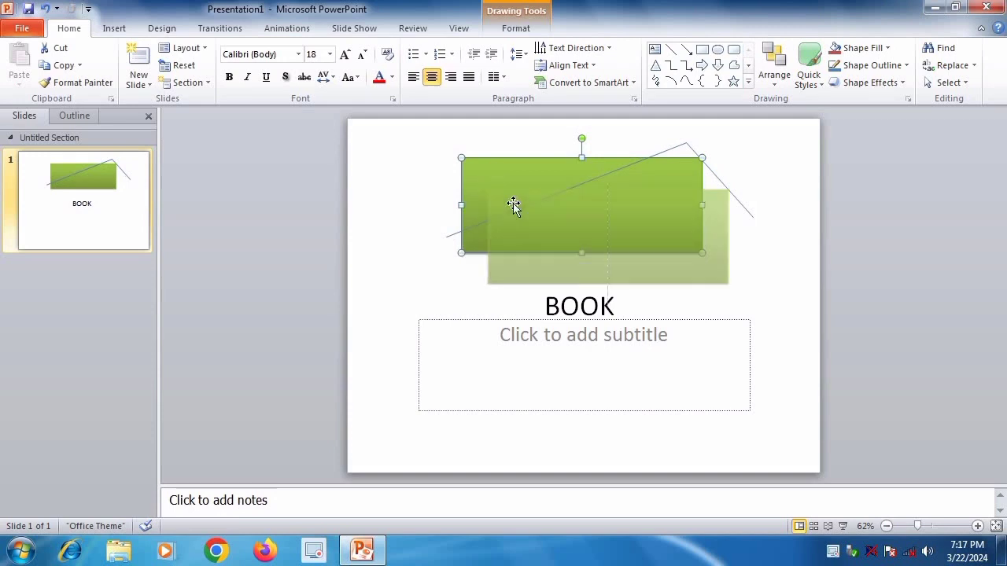
{"action": "left_click_drag", "start_coordinate": [490, 156], "coordinate": [516, 196]}
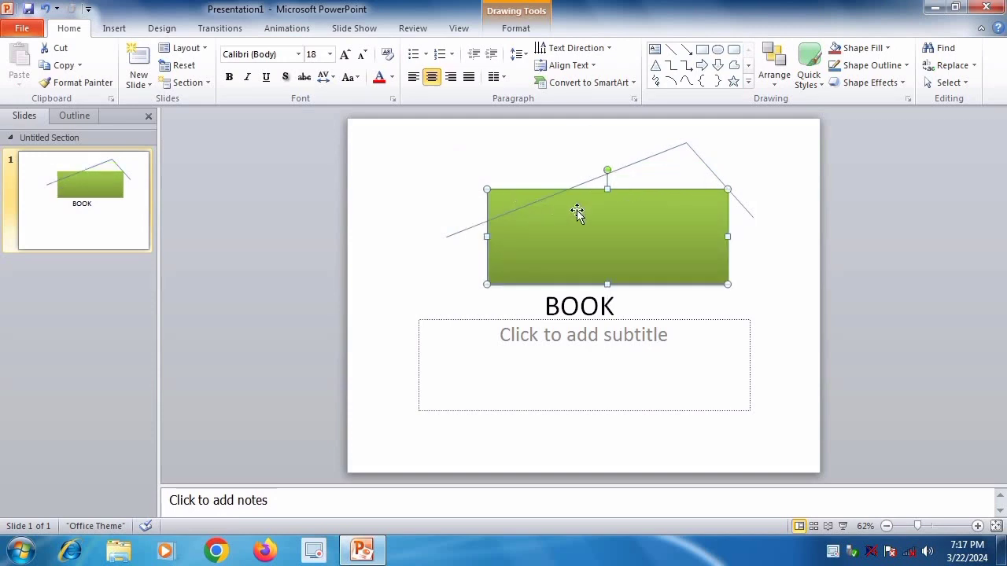
{"action": "left_click", "coordinate": [946, 48]}
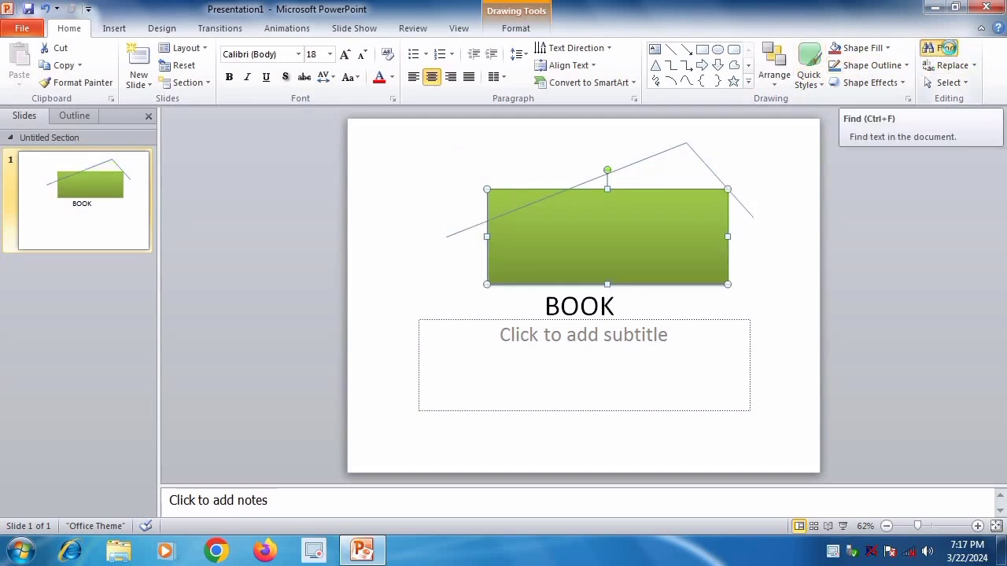
{"action": "left_click_drag", "start_coordinate": [847, 425], "coordinate": [768, 245]}
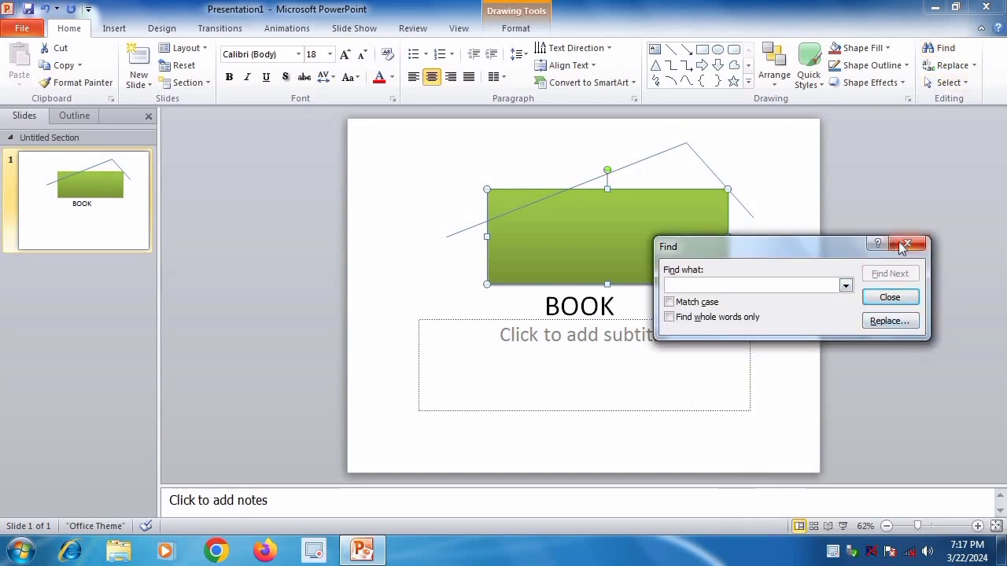
{"action": "left_click", "coordinate": [907, 244]}
{"action": "left_click", "coordinate": [953, 67]}
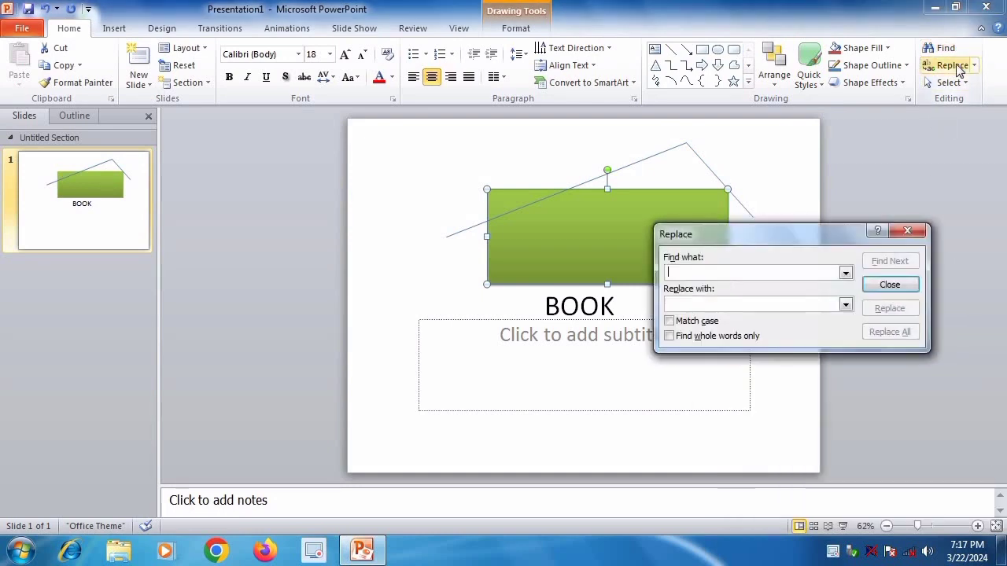
{"action": "left_click", "coordinate": [907, 232]}
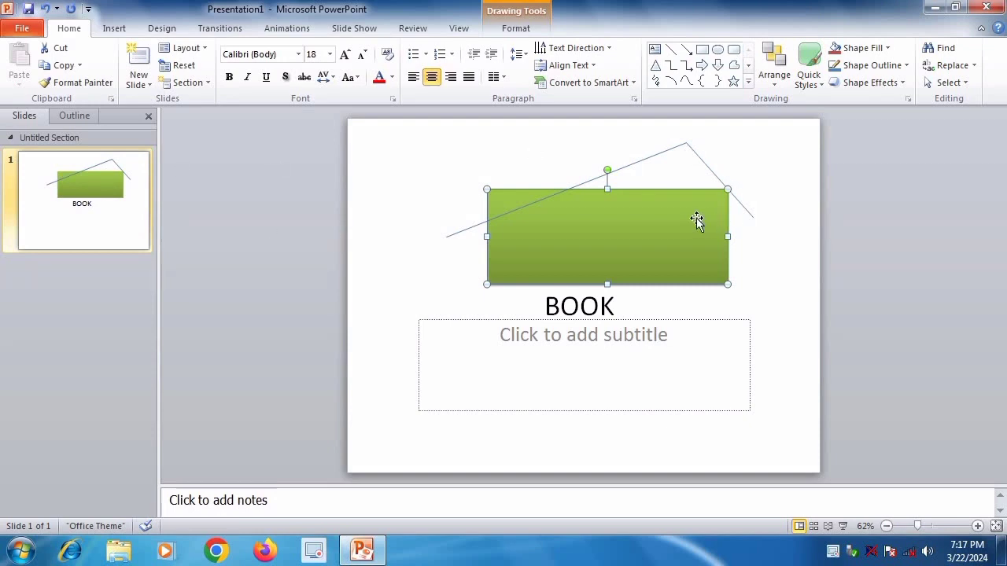
Delete the green rectangle, undo back through the drawing steps, then delete the BOOK title text.
{"action": "key", "text": "Delete"}
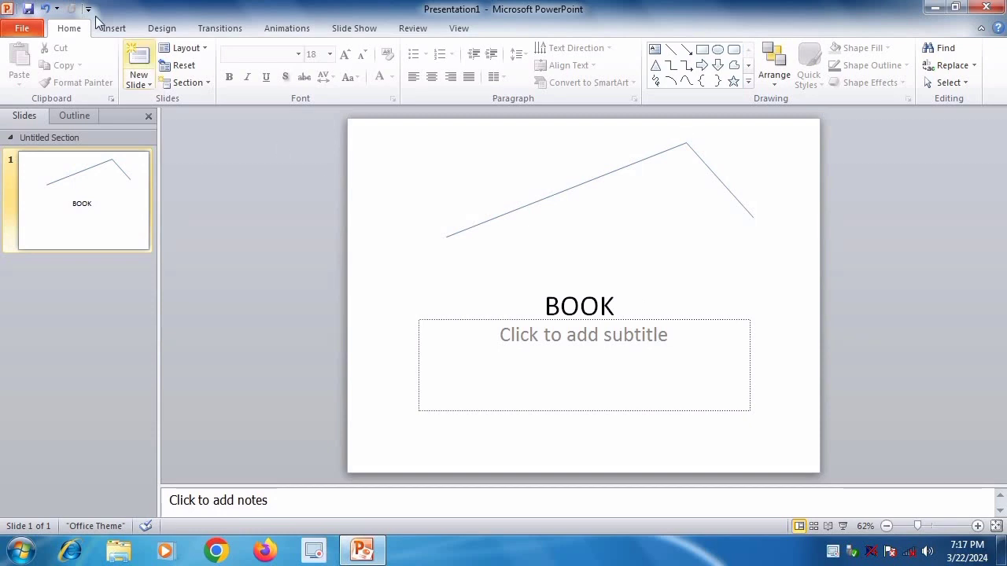
{"action": "left_click", "coordinate": [44, 9]}
{"action": "left_click", "coordinate": [44, 8]}
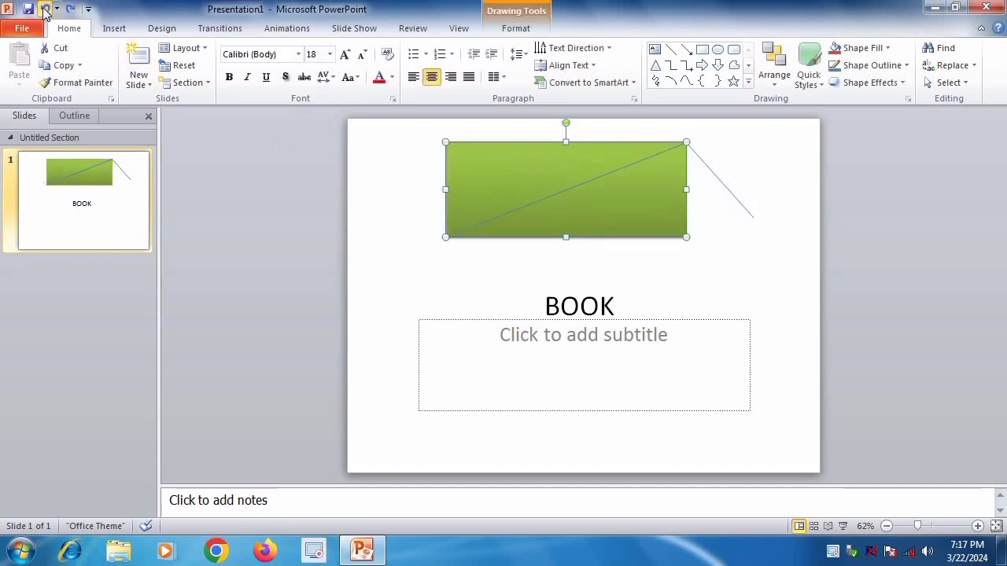
{"action": "left_click", "coordinate": [45, 9]}
{"action": "left_click", "coordinate": [45, 8]}
{"action": "left_click", "coordinate": [44, 10]}
{"action": "left_click", "coordinate": [44, 10]}
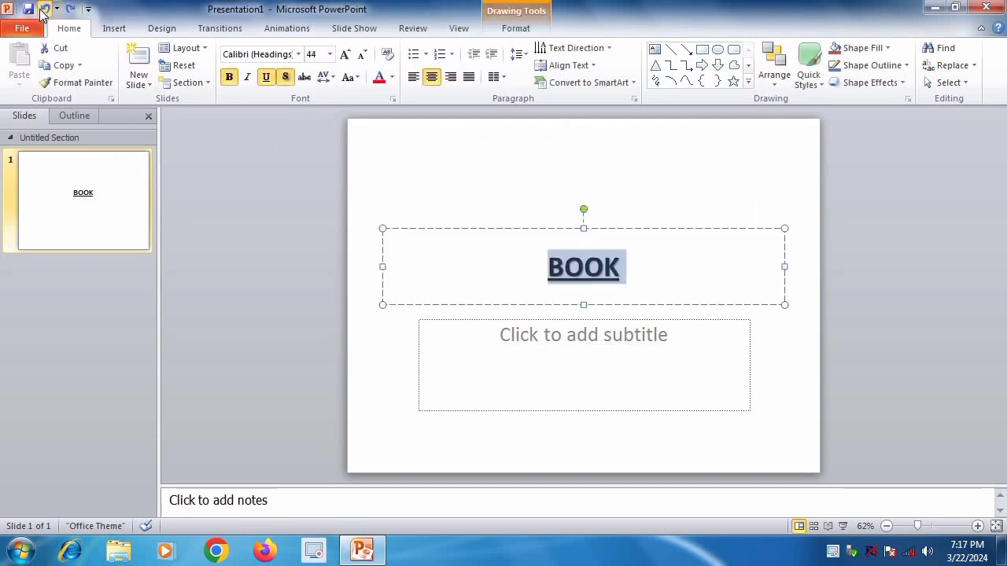
{"action": "left_click", "coordinate": [44, 10]}
{"action": "left_click", "coordinate": [44, 11]}
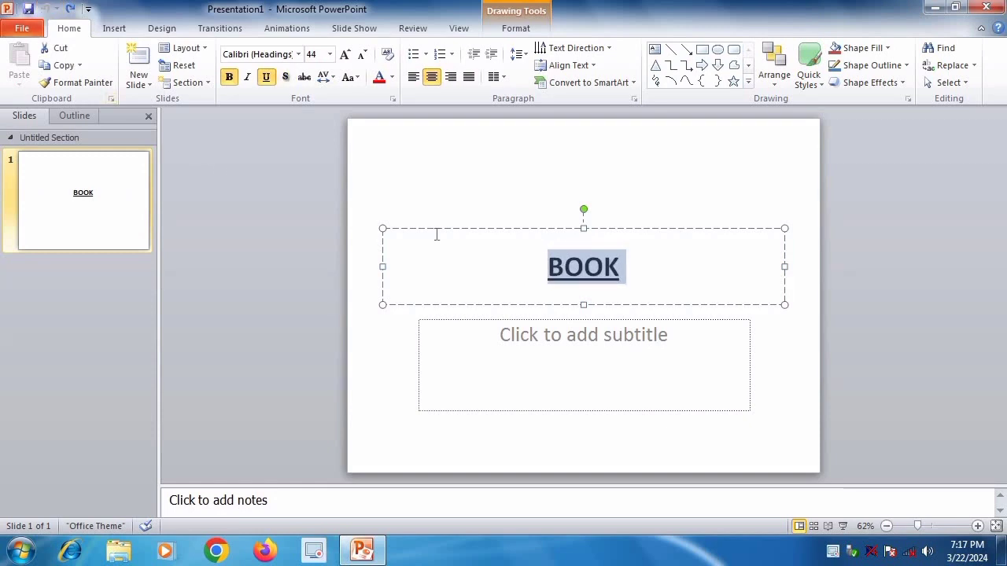
{"action": "key", "text": "Delete"}
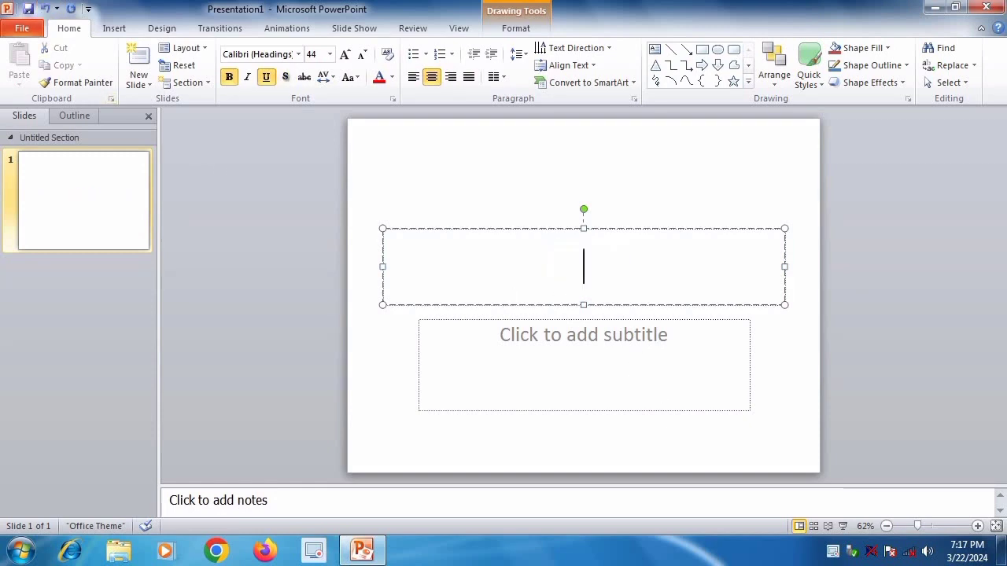
{"action": "left_click", "coordinate": [278, 229]}
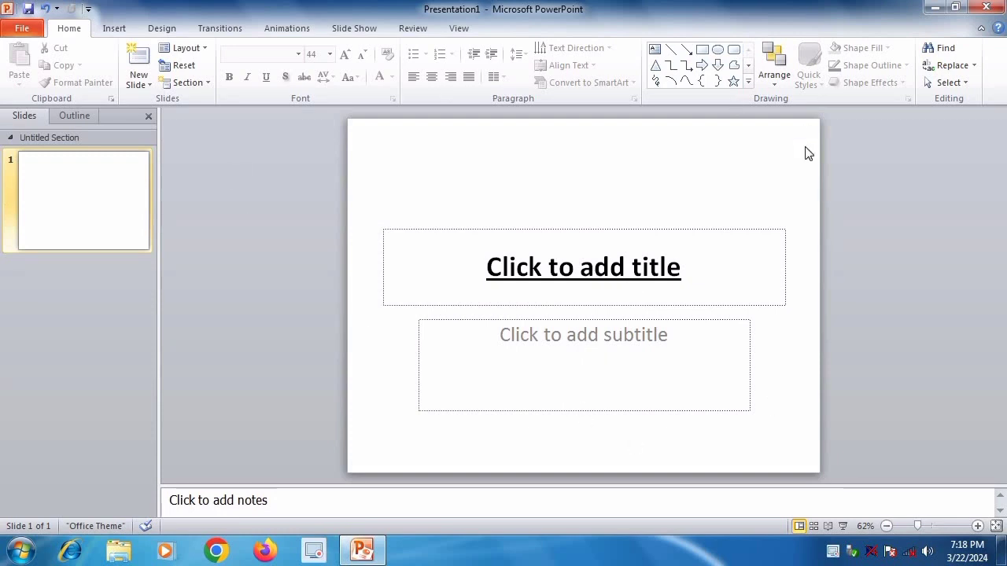
Enter 'House' in the title placeholder and 'RED House' in the subtitle placeholder.
{"action": "left_click", "coordinate": [591, 272]}
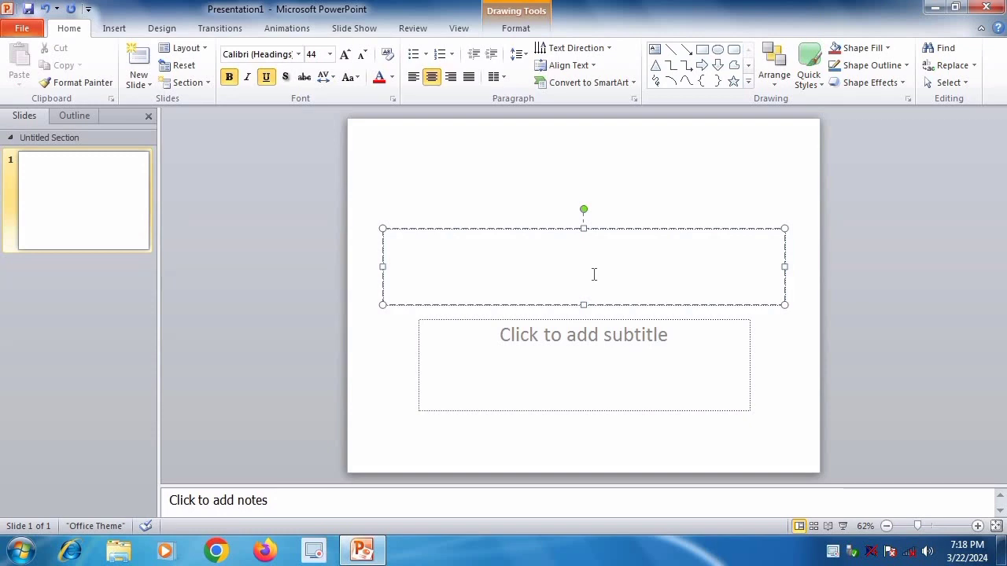
{"action": "type", "text": "Ho"}
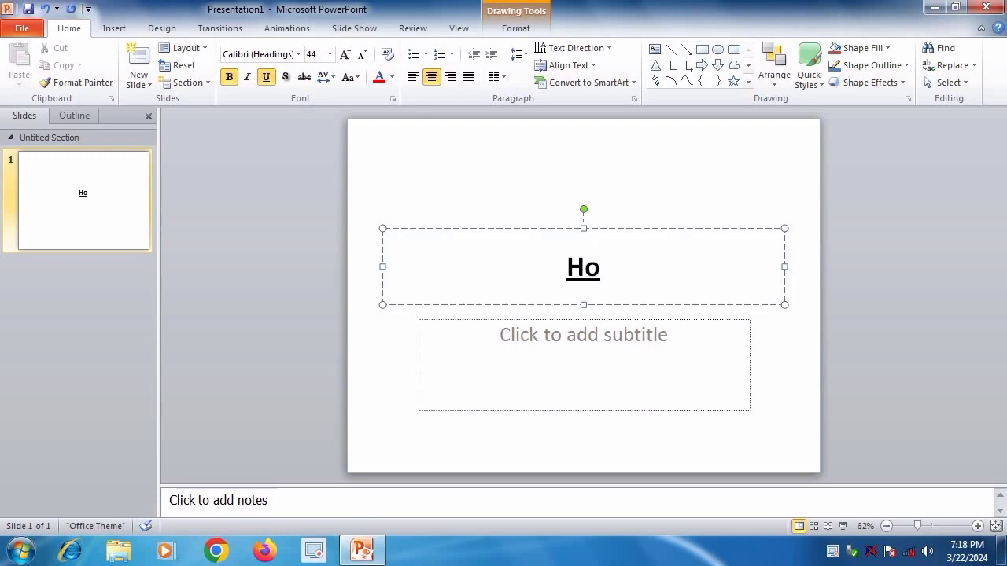
{"action": "type", "text": "use"}
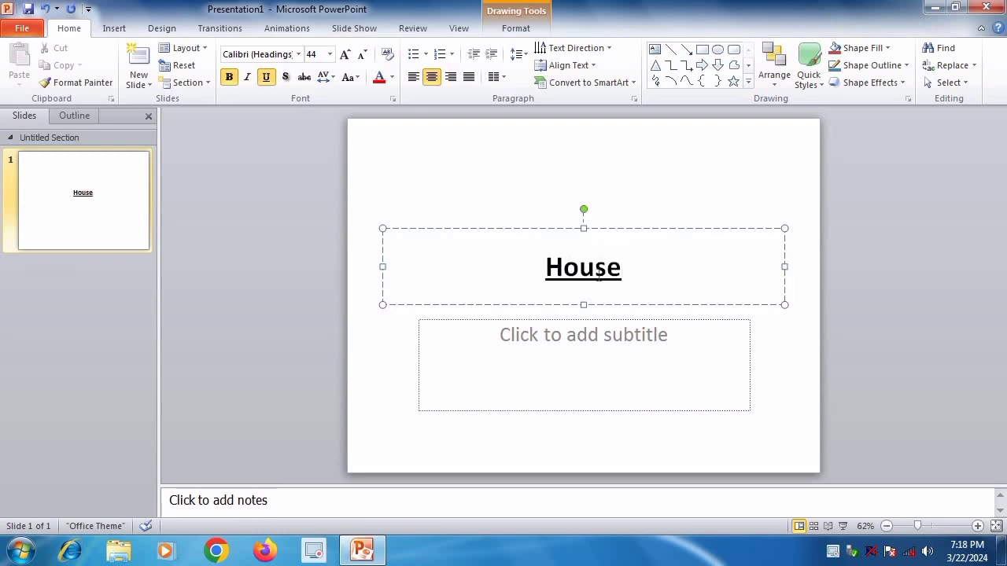
{"action": "left_click", "coordinate": [622, 376]}
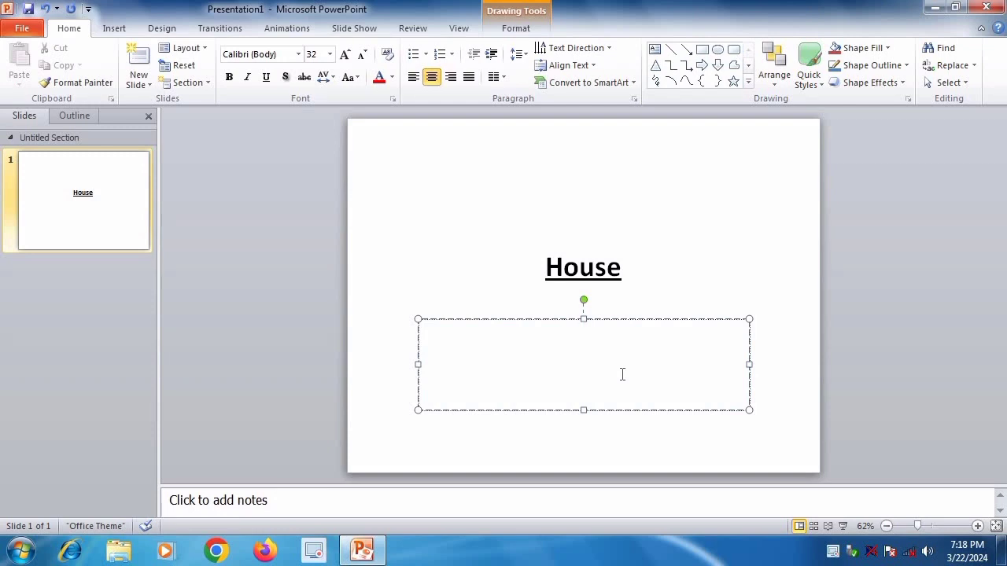
{"action": "type", "text": "RED"}
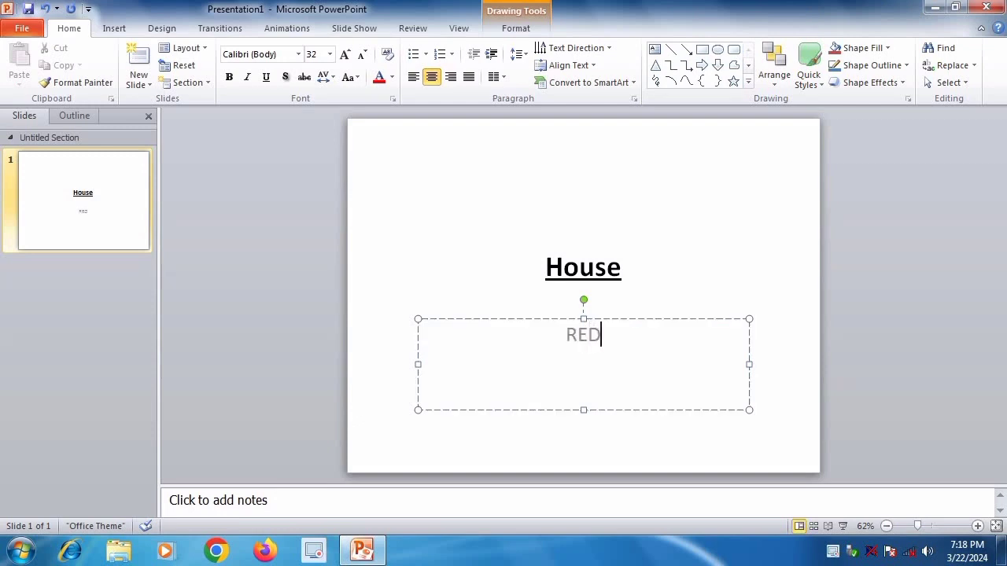
{"action": "type", "text": " Ho"}
{"action": "type", "text": "use"}
{"action": "left_click", "coordinate": [766, 381]}
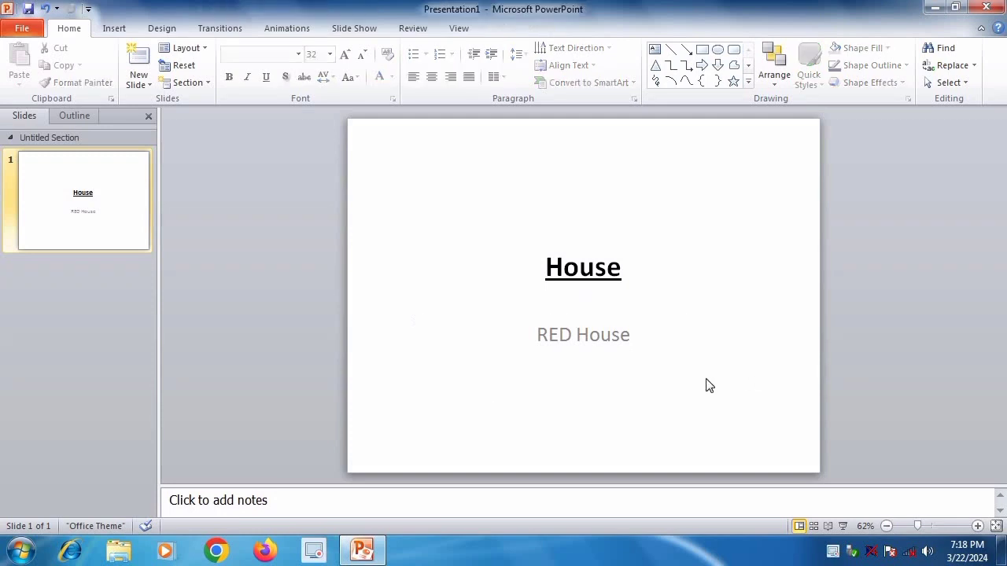
Fill the House title box with yellow.
{"action": "left_click", "coordinate": [625, 281]}
{"action": "left_click_drag", "start_coordinate": [625, 276], "coordinate": [509, 273]}
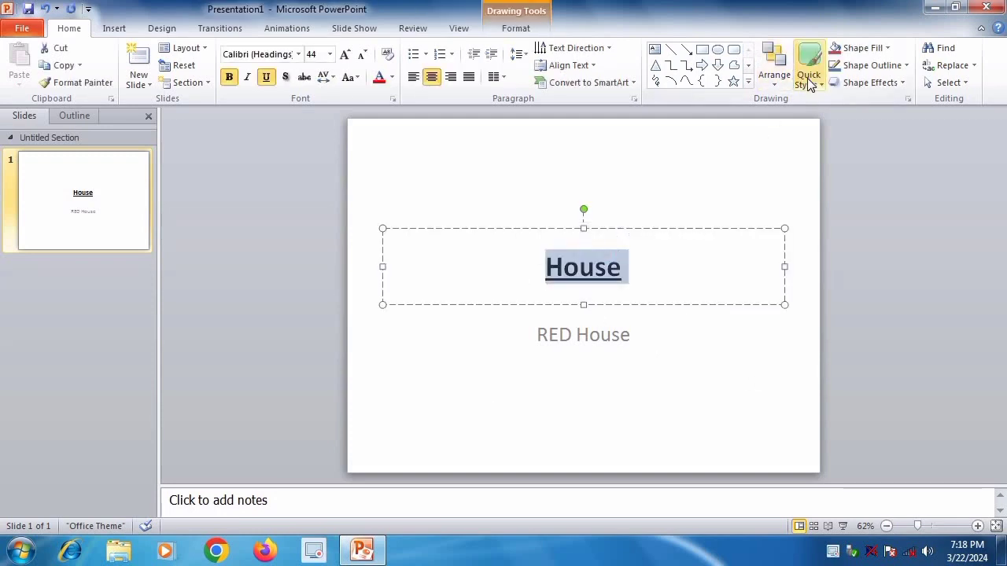
{"action": "left_click", "coordinate": [887, 48]}
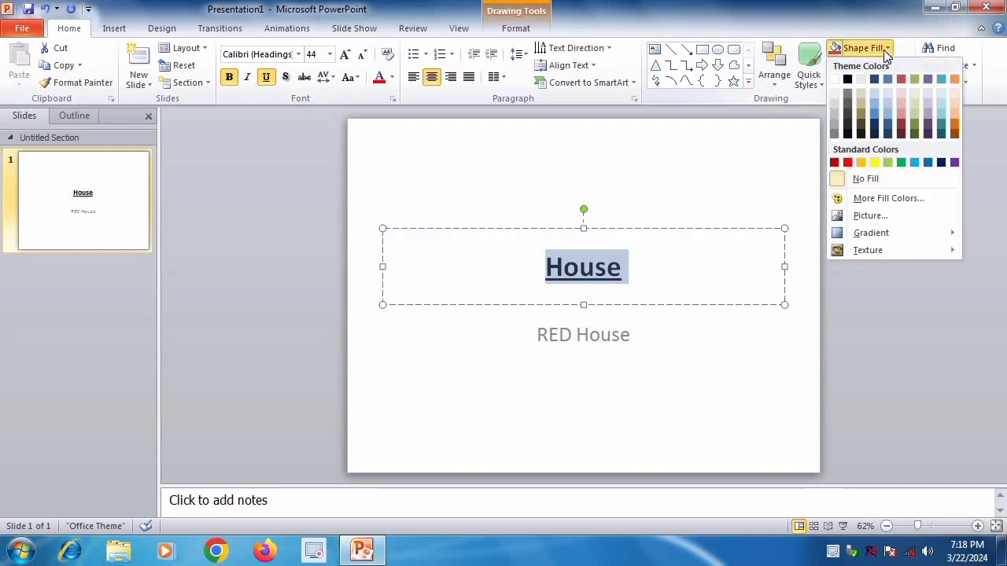
{"action": "left_click", "coordinate": [872, 162]}
Apply a light purple Quick Style to the RED House subtitle box.
{"action": "left_click", "coordinate": [628, 346]}
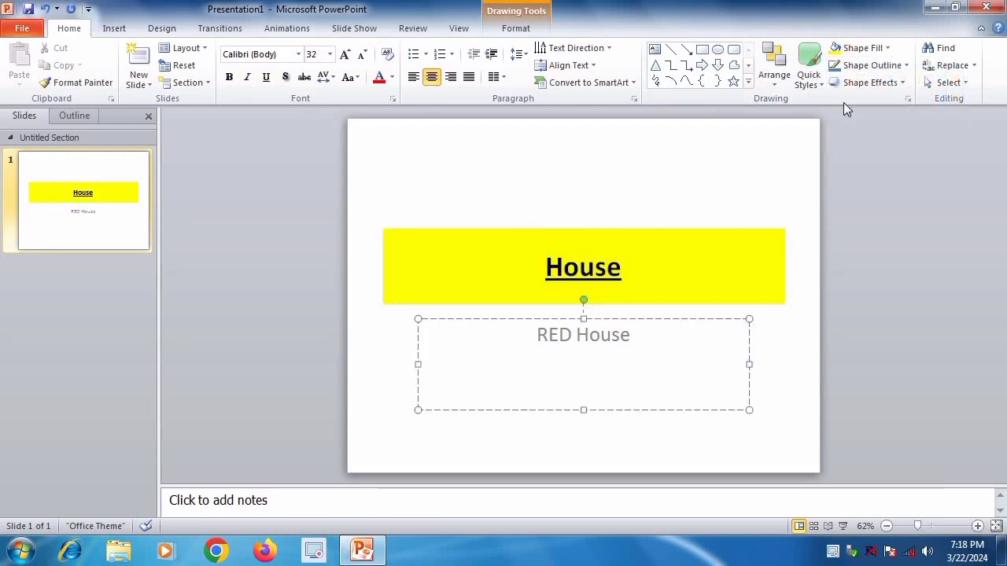
{"action": "left_click", "coordinate": [821, 81]}
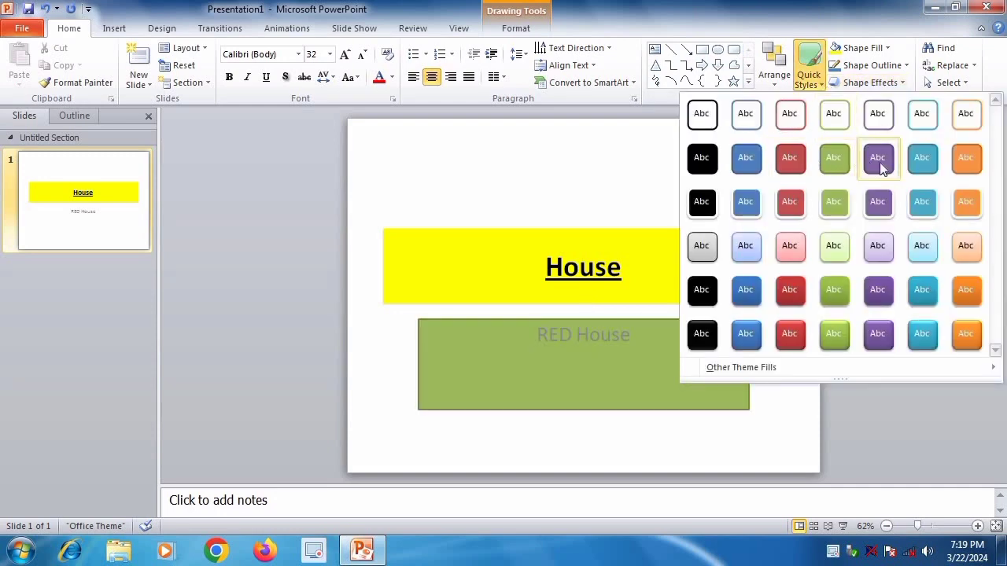
{"action": "left_click", "coordinate": [878, 248]}
{"action": "left_click", "coordinate": [779, 415]}
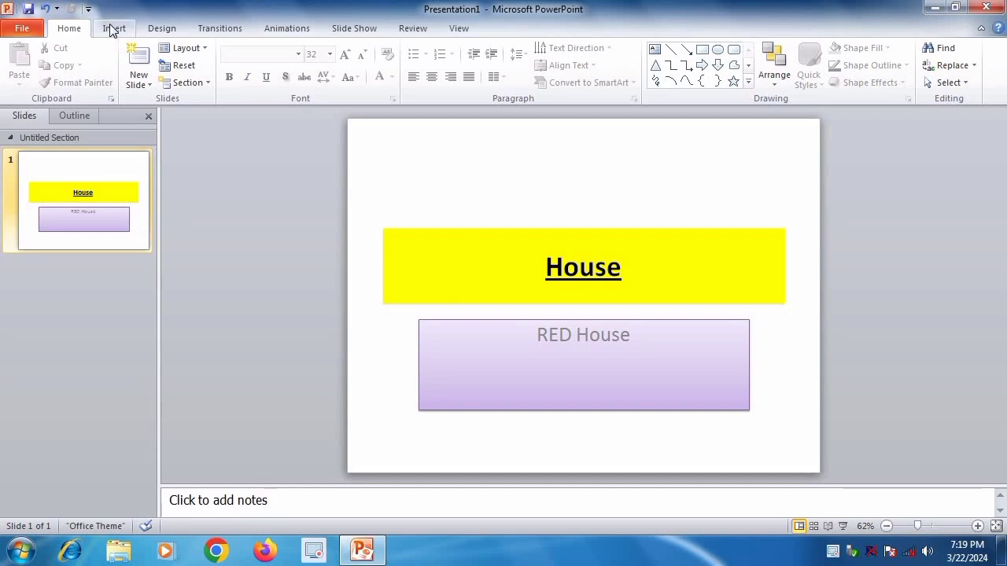
Add a new Title and Content slide titled 'House Images'.
{"action": "left_click", "coordinate": [151, 85]}
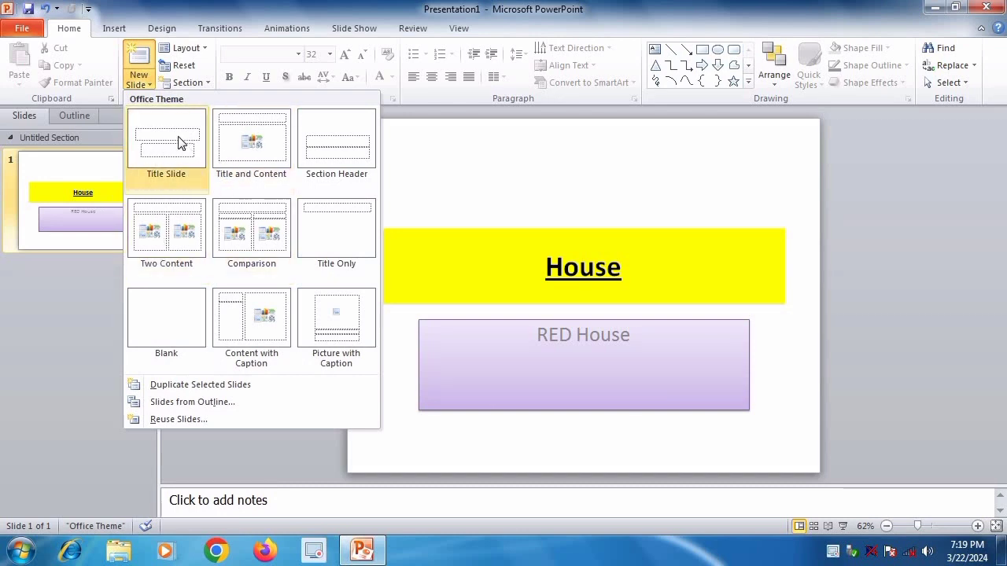
{"action": "left_click", "coordinate": [258, 145]}
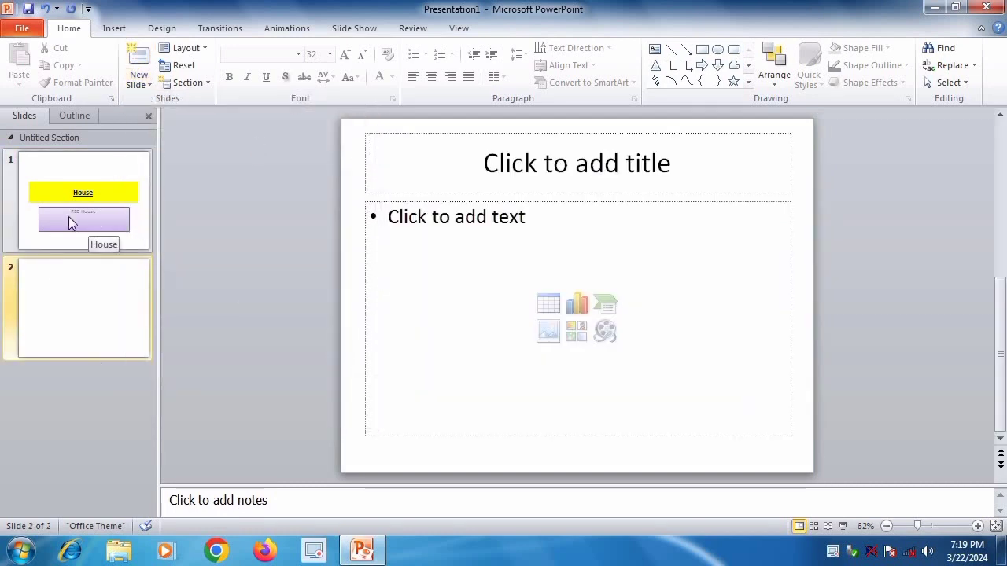
{"action": "left_click", "coordinate": [576, 162]}
{"action": "type", "text": "Ho"}
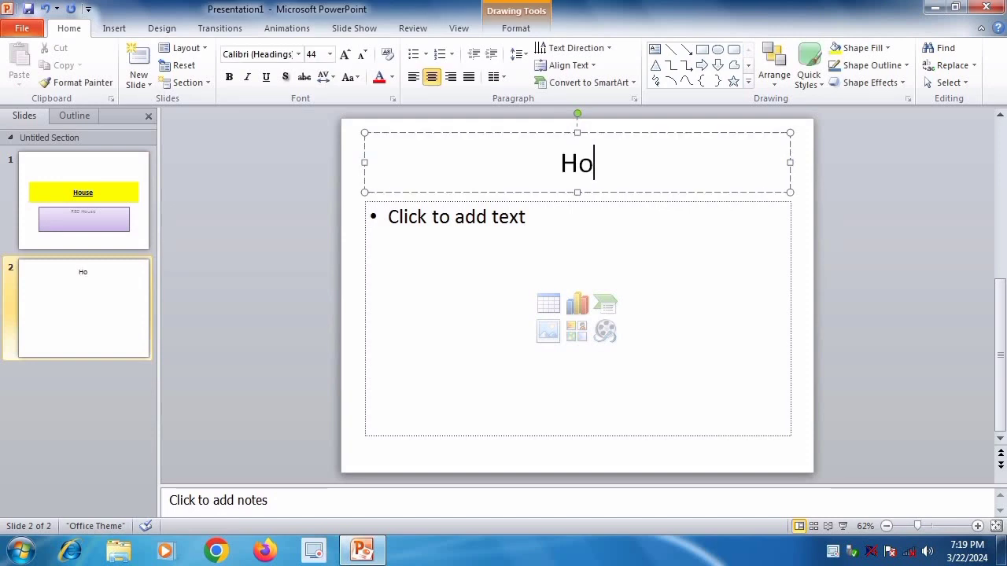
{"action": "type", "text": "use"}
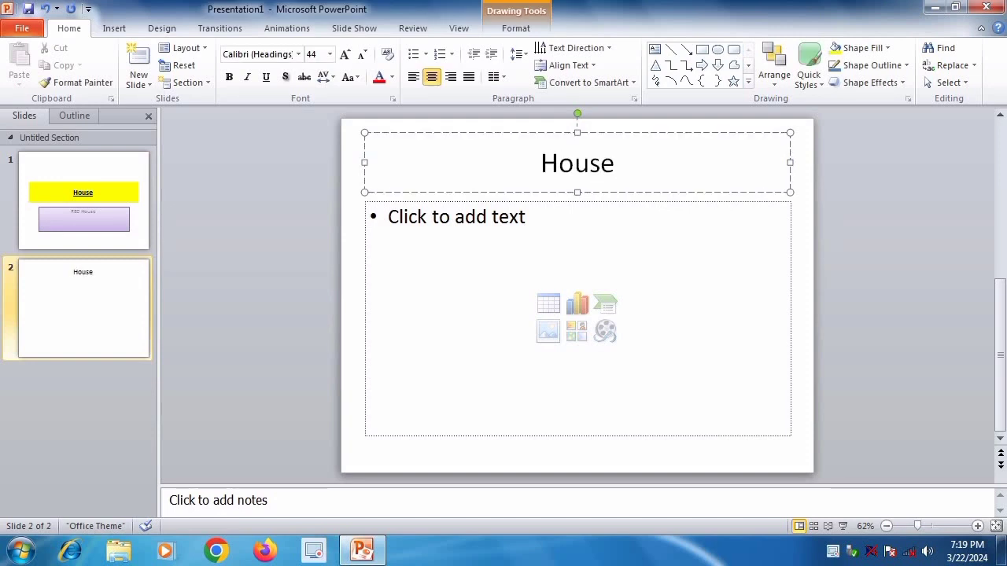
{"action": "type", "text": " I"}
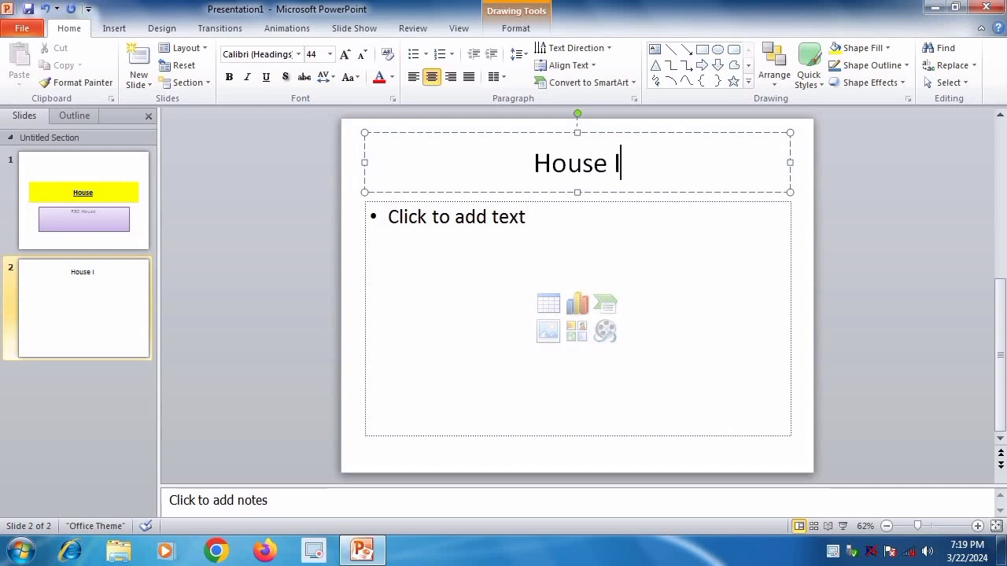
{"action": "type", "text": "ma"}
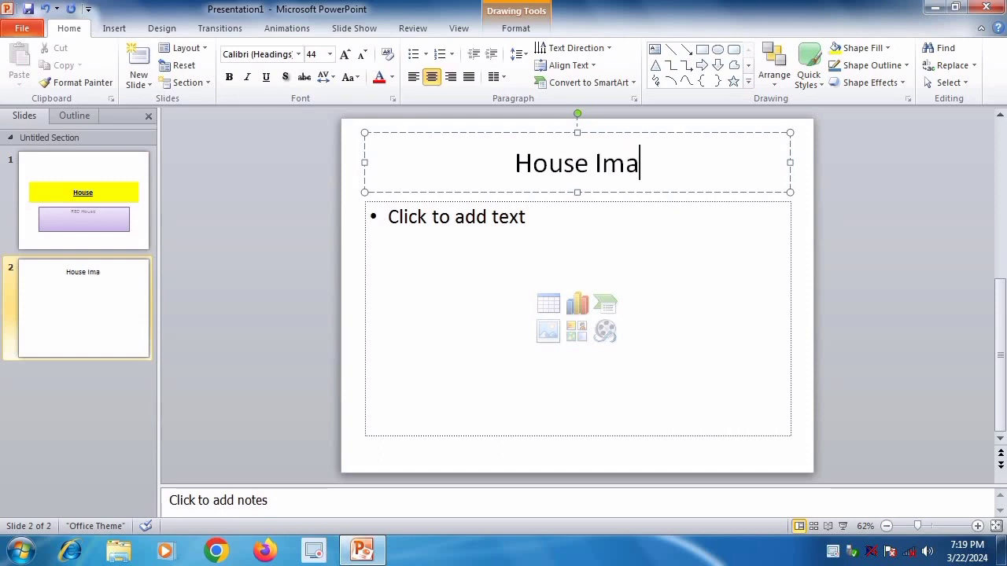
{"action": "type", "text": "ges"}
Delete the trailing 's' so the slide 2 title reads 'House Image'.
{"action": "left_click", "coordinate": [710, 294]}
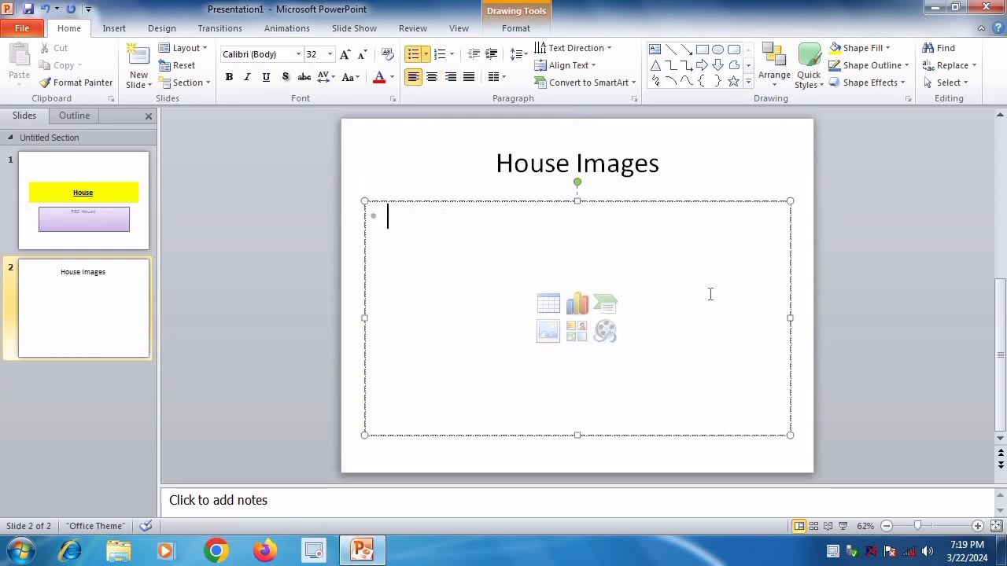
{"action": "left_click", "coordinate": [664, 167]}
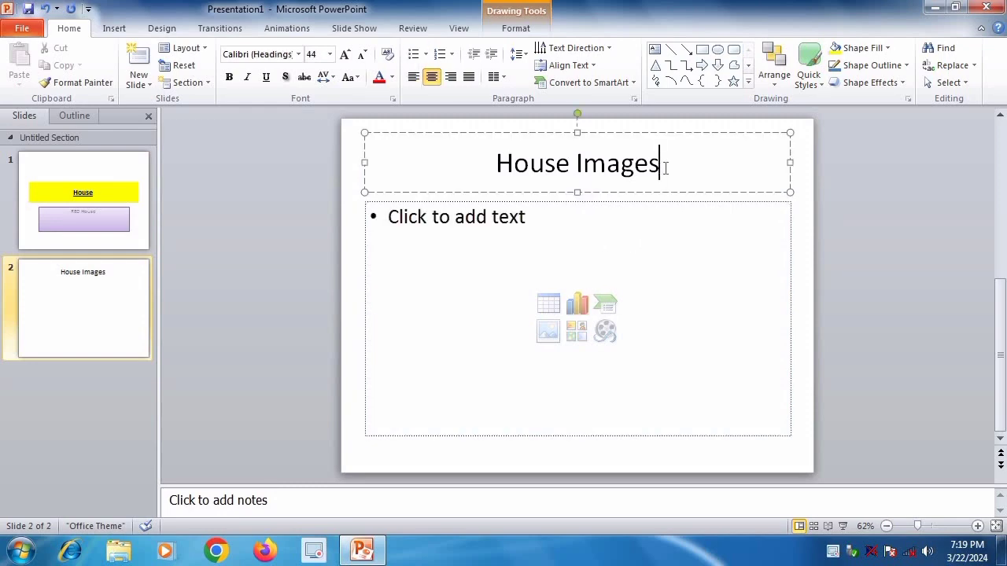
{"action": "key", "text": "BackSpace"}
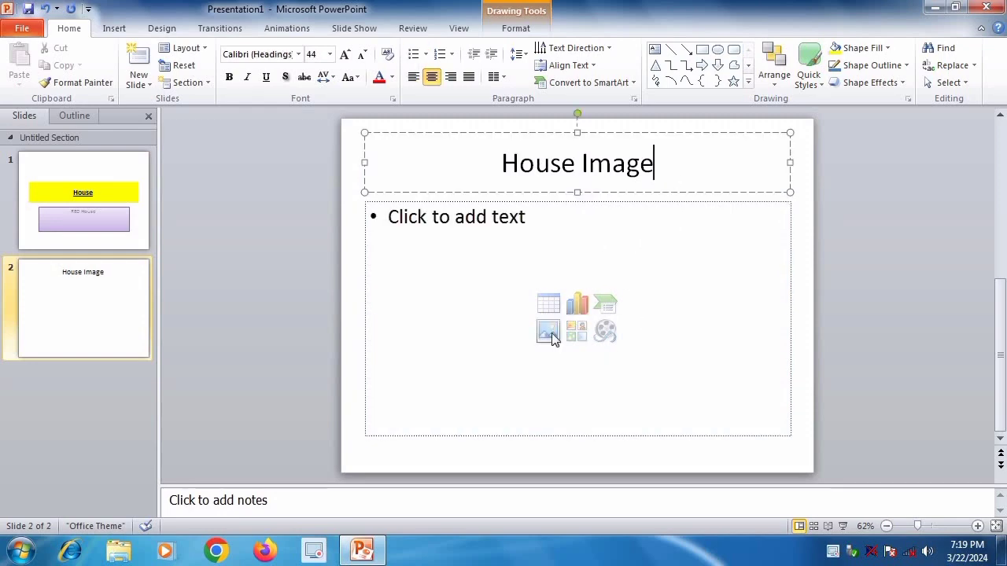
{"action": "left_click", "coordinate": [548, 330]}
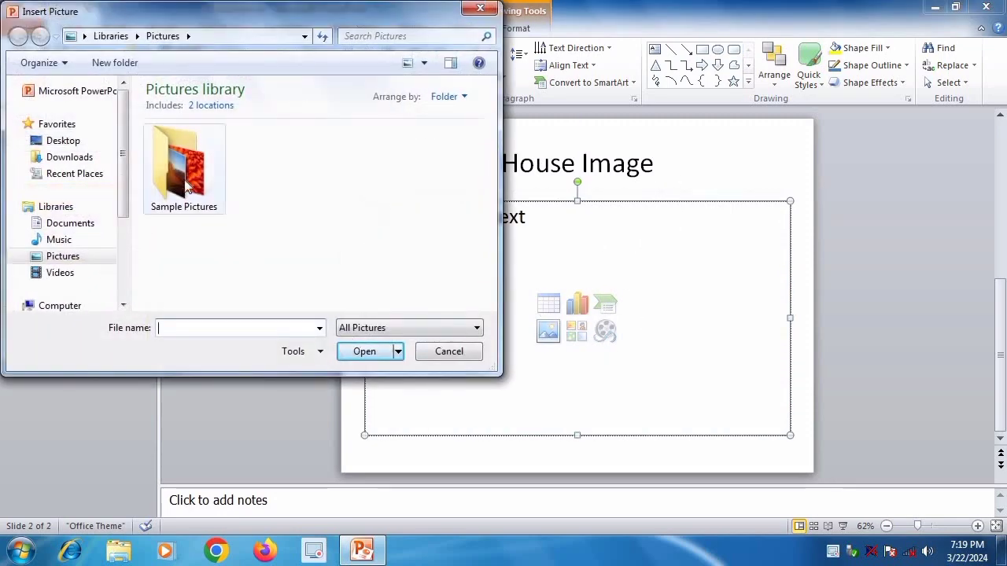
{"action": "double_click", "coordinate": [180, 188]}
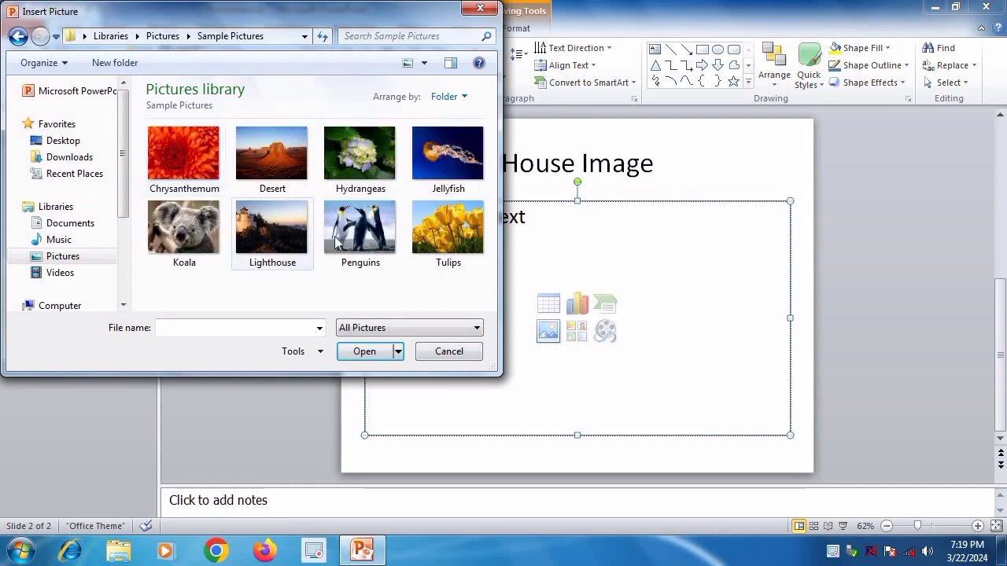
{"action": "left_click", "coordinate": [271, 232]}
{"action": "left_click", "coordinate": [367, 352]}
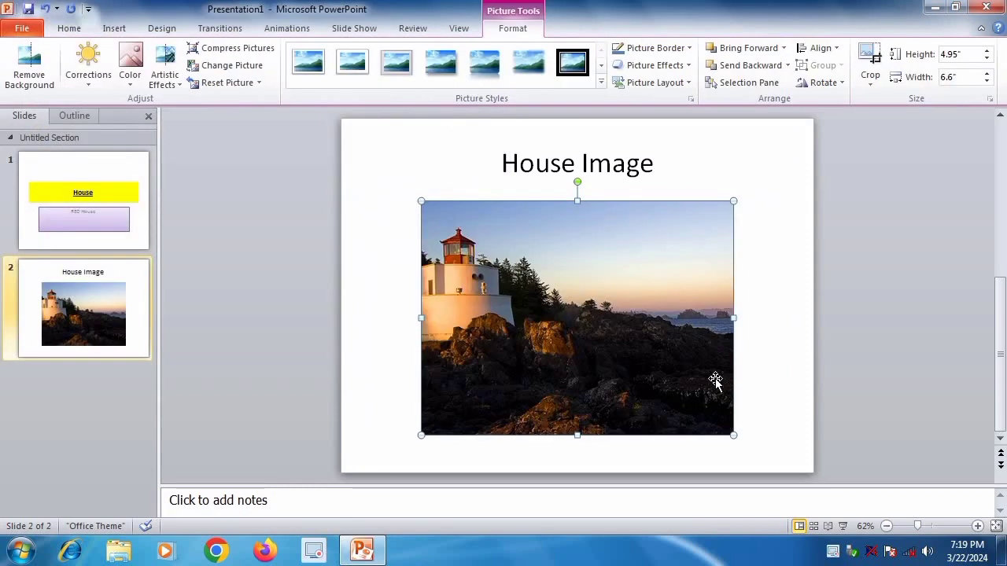
{"action": "left_click", "coordinate": [784, 340]}
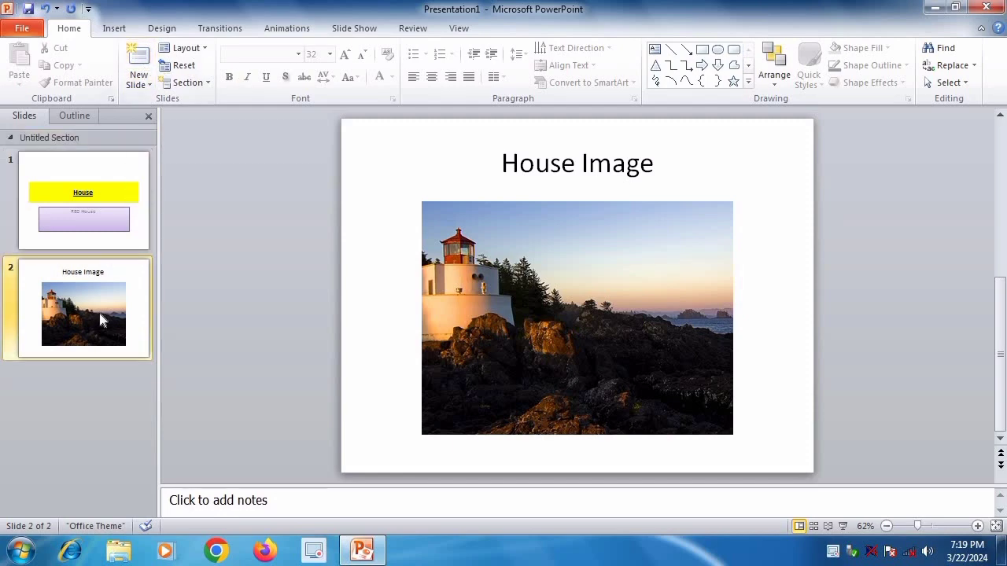
{"action": "left_click", "coordinate": [622, 299]}
{"action": "key", "text": "Delete"}
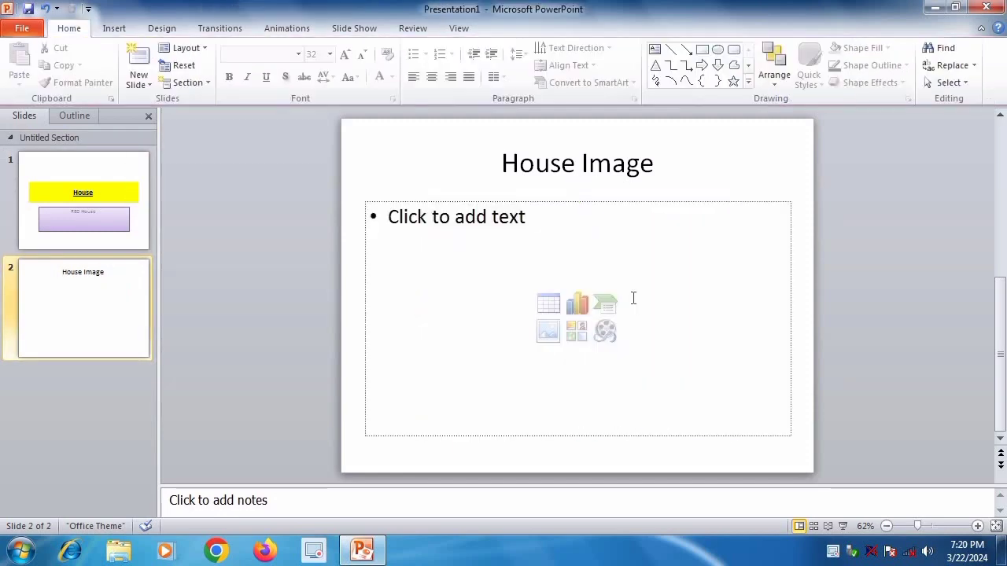
{"action": "left_click", "coordinate": [550, 330]}
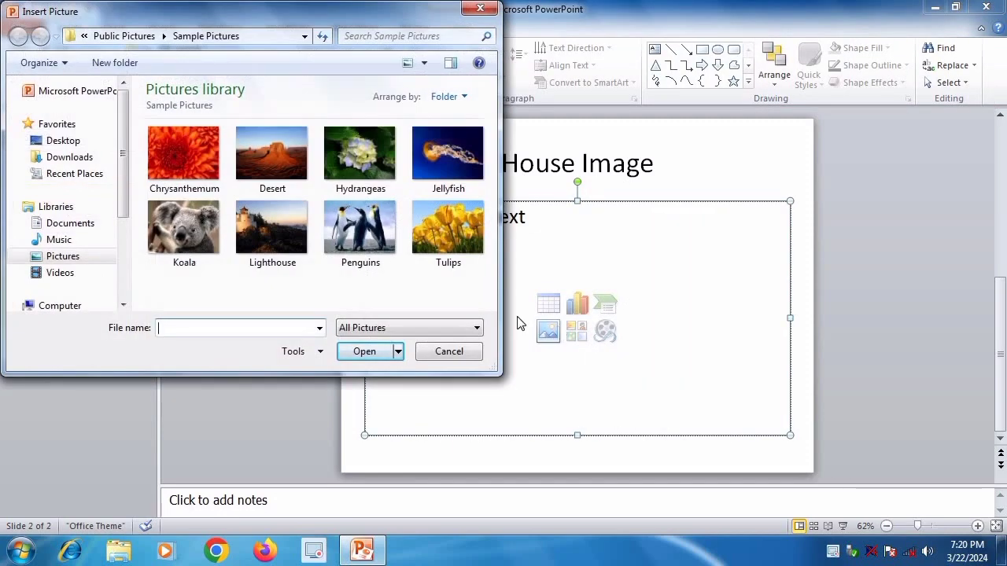
{"action": "key", "text": "Escape"}
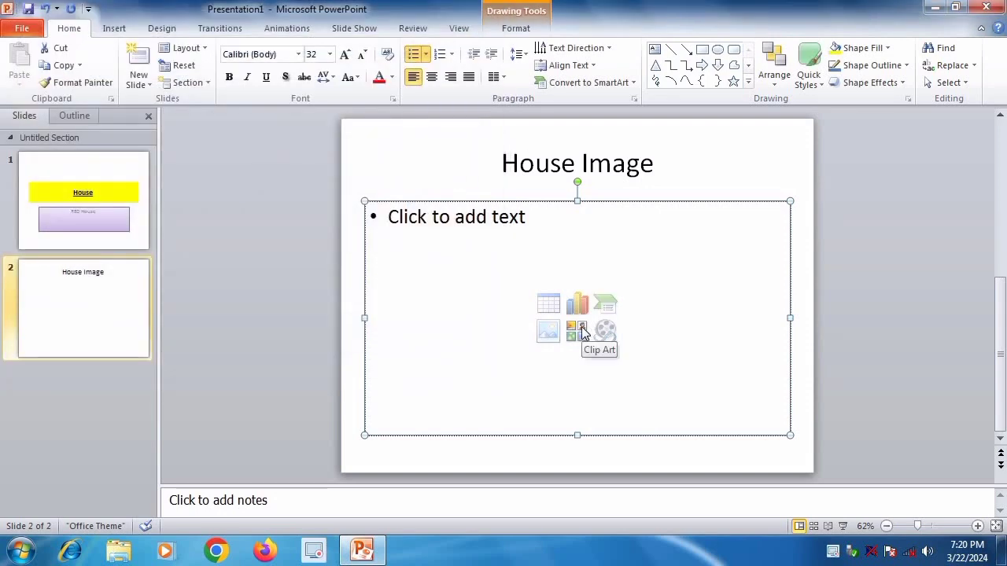
Search clip art for 'House' and drag the first result onto slide 2.
{"action": "left_click", "coordinate": [583, 329]}
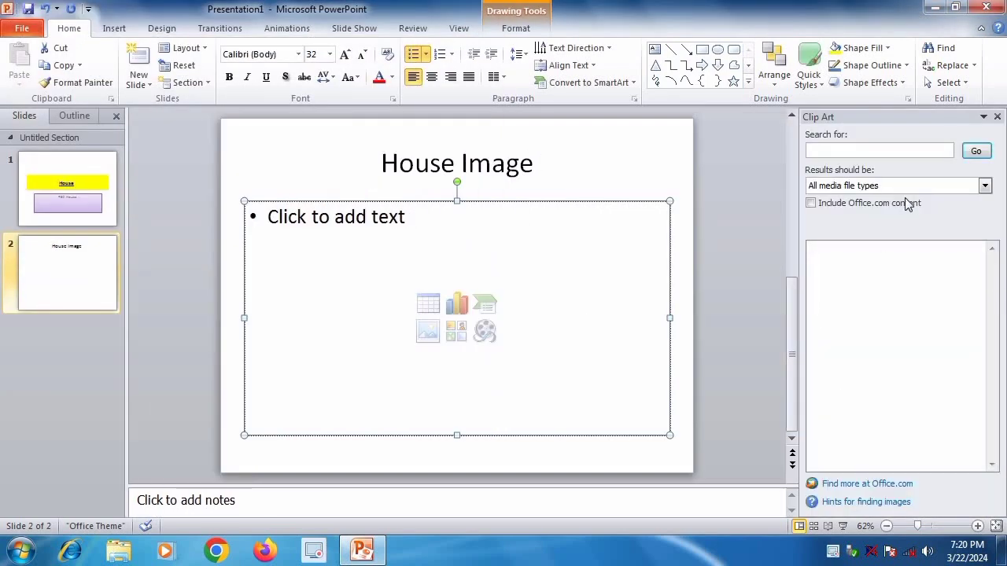
{"action": "left_click", "coordinate": [860, 153]}
{"action": "type", "text": "House"}
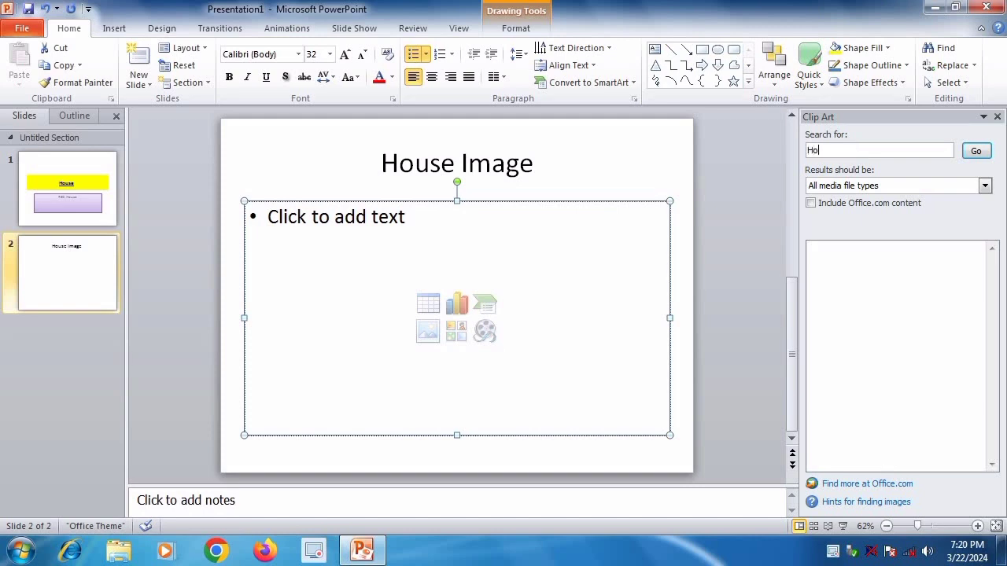
{"action": "left_click", "coordinate": [976, 151]}
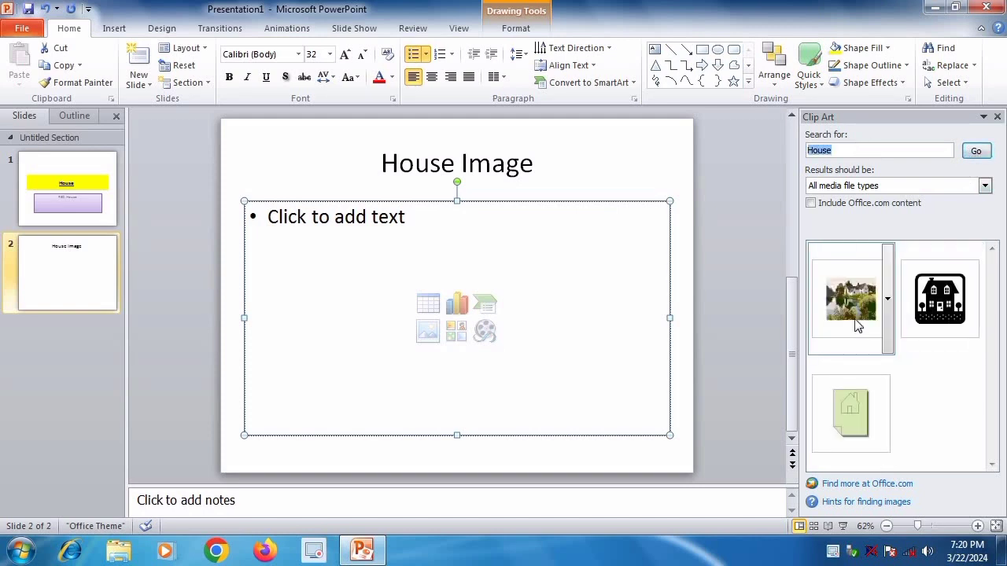
{"action": "mouse_move", "coordinate": [859, 297]}
{"action": "left_mouse_down"}
{"action": "mouse_move", "coordinate": [404, 315]}
{"action": "mouse_move", "coordinate": [425, 315]}
{"action": "left_mouse_up"}
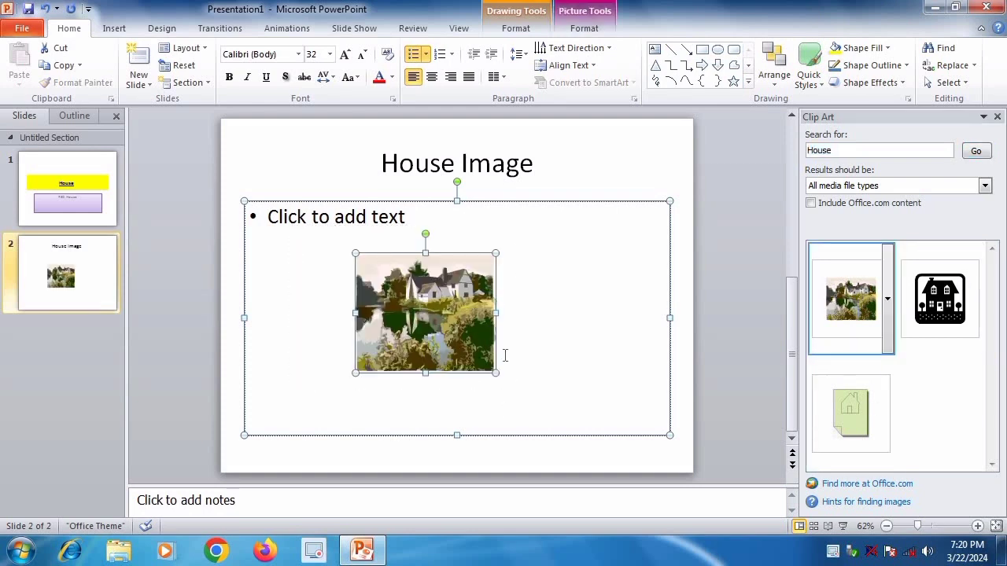
Enlarge the house clip art from a corner handle to fill the content area.
{"action": "left_click", "coordinate": [591, 411]}
{"action": "left_click", "coordinate": [464, 346]}
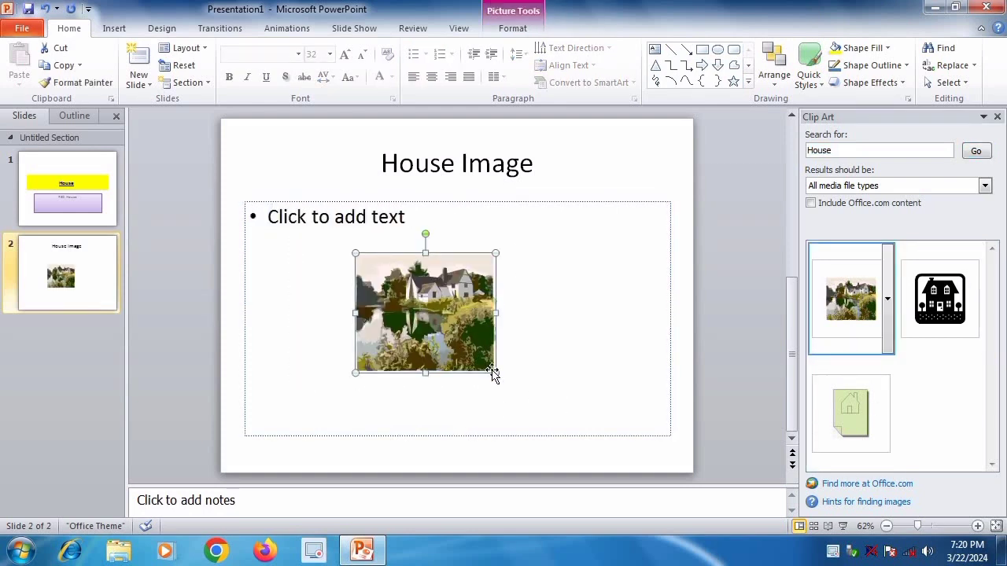
{"action": "mouse_move", "coordinate": [542, 405]}
{"action": "left_mouse_down"}
{"action": "mouse_move", "coordinate": [573, 434]}
{"action": "mouse_move", "coordinate": [519, 377]}
{"action": "mouse_move", "coordinate": [605, 434]}
{"action": "left_mouse_up"}
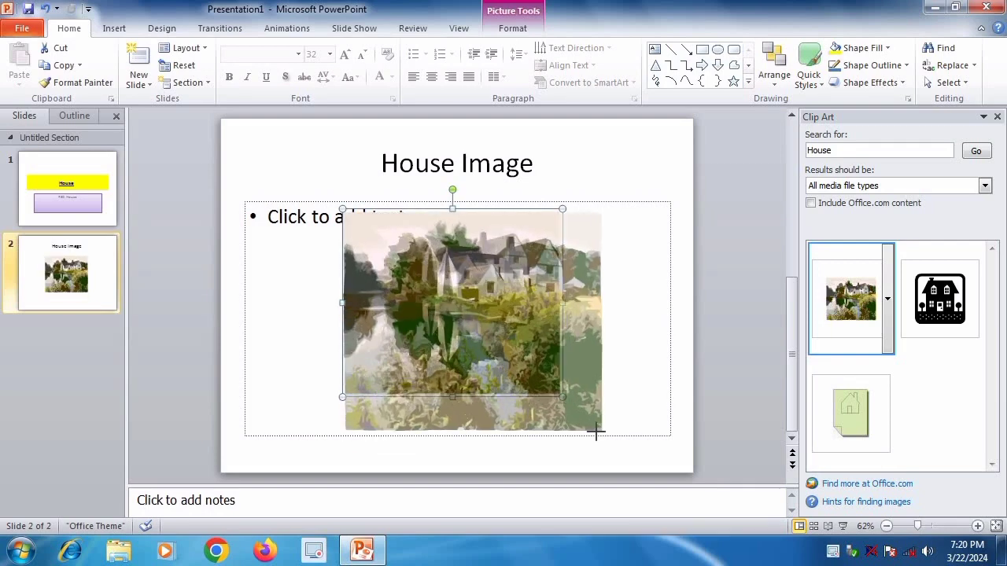
{"action": "left_click", "coordinate": [645, 318]}
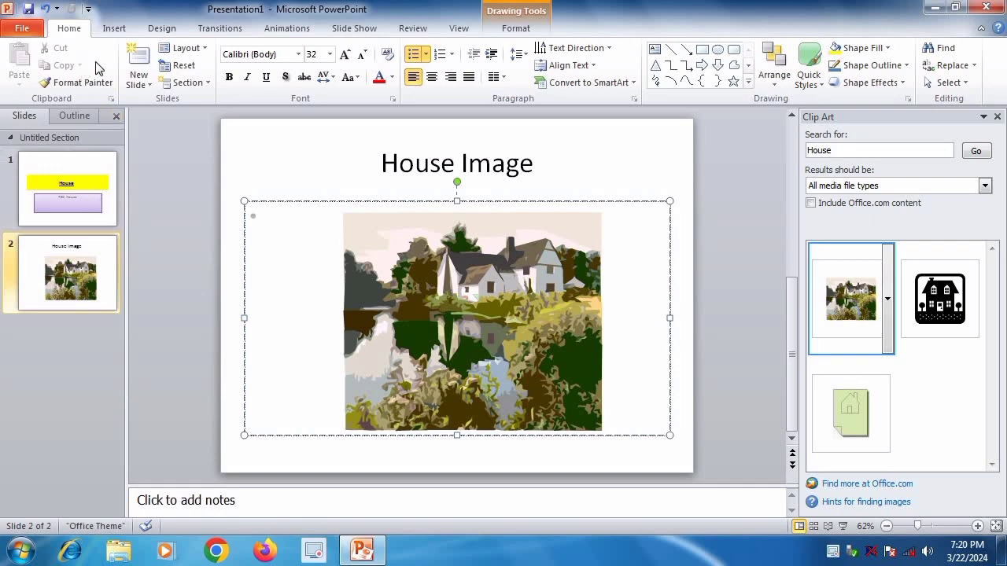
{"action": "left_click", "coordinate": [139, 83]}
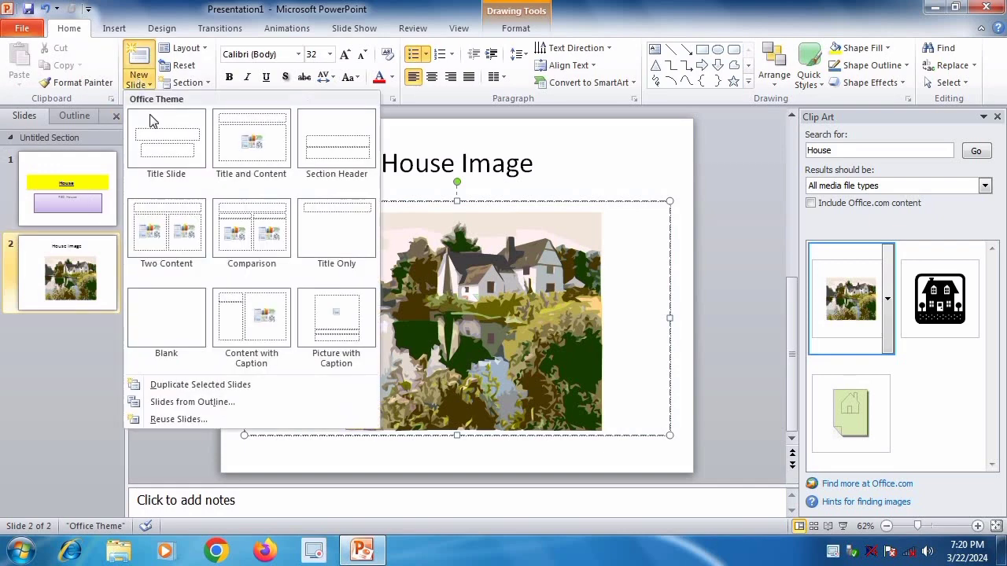
Add slide 3 titled 'House S/V' with the black house clip art, plus an empty slide 4.
{"action": "left_click", "coordinate": [251, 141]}
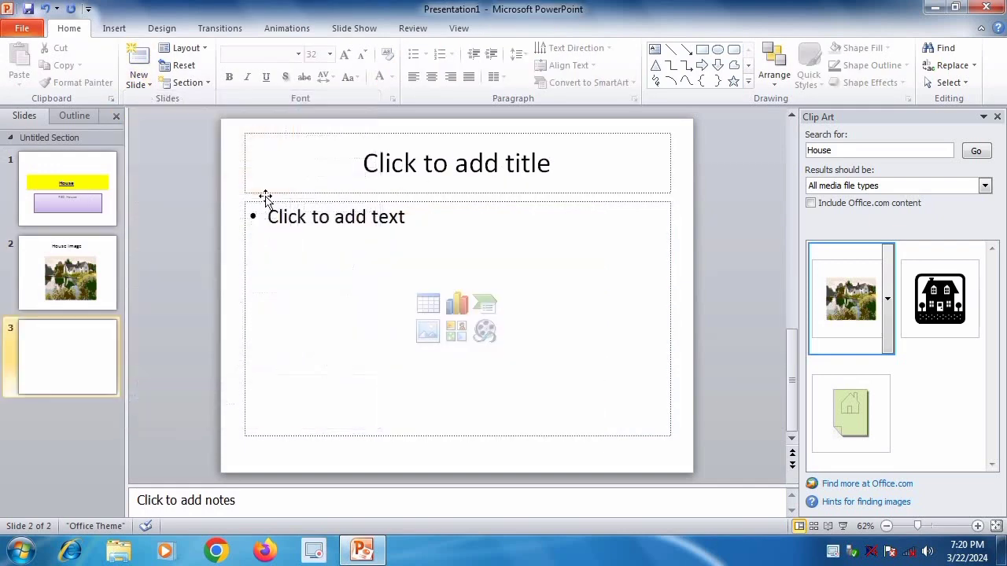
{"action": "left_click", "coordinate": [453, 164]}
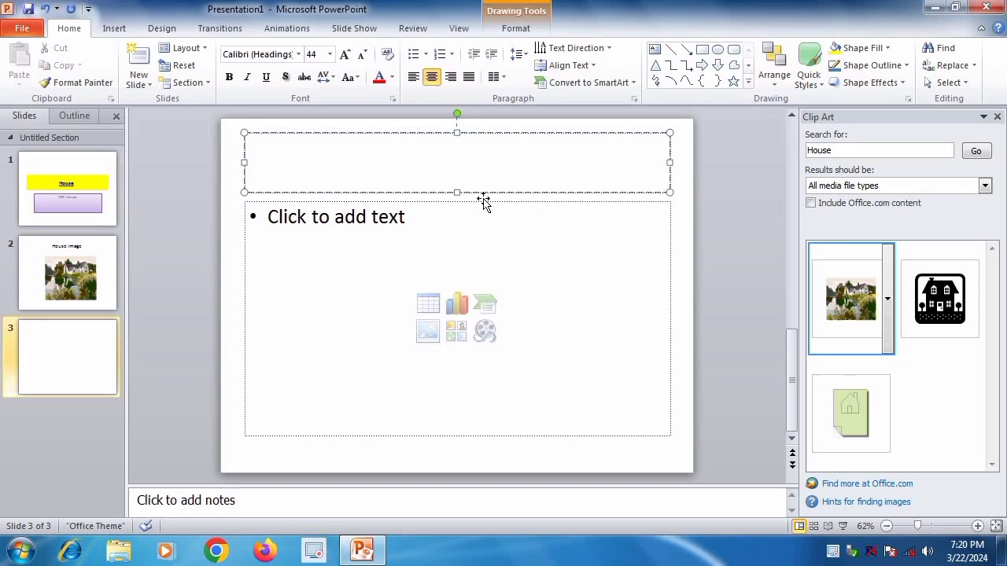
{"action": "type", "text": "Hou"}
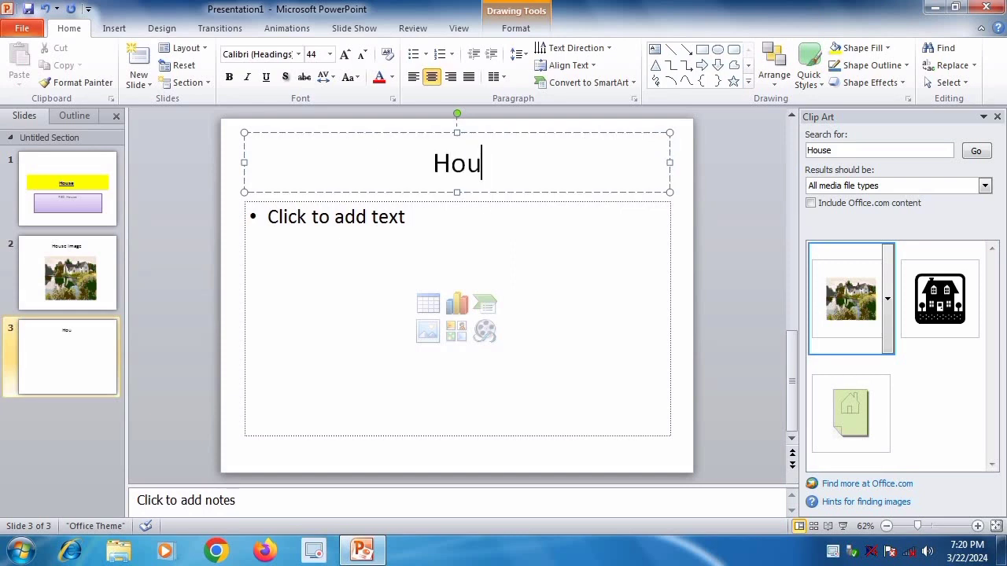
{"action": "type", "text": "se "}
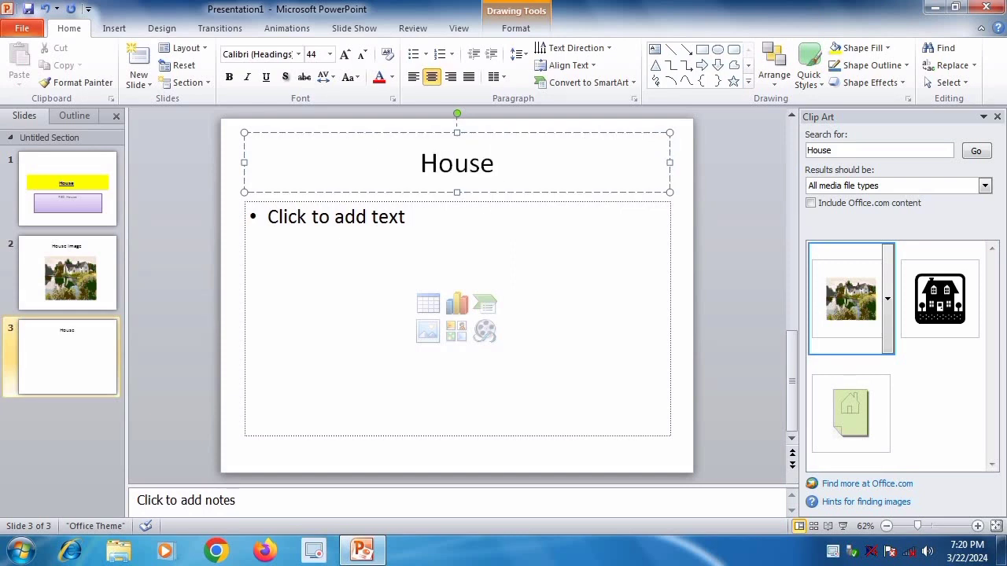
{"action": "type", "text": "S/V"}
{"action": "left_click", "coordinate": [940, 299]}
{"action": "left_click", "coordinate": [668, 312]}
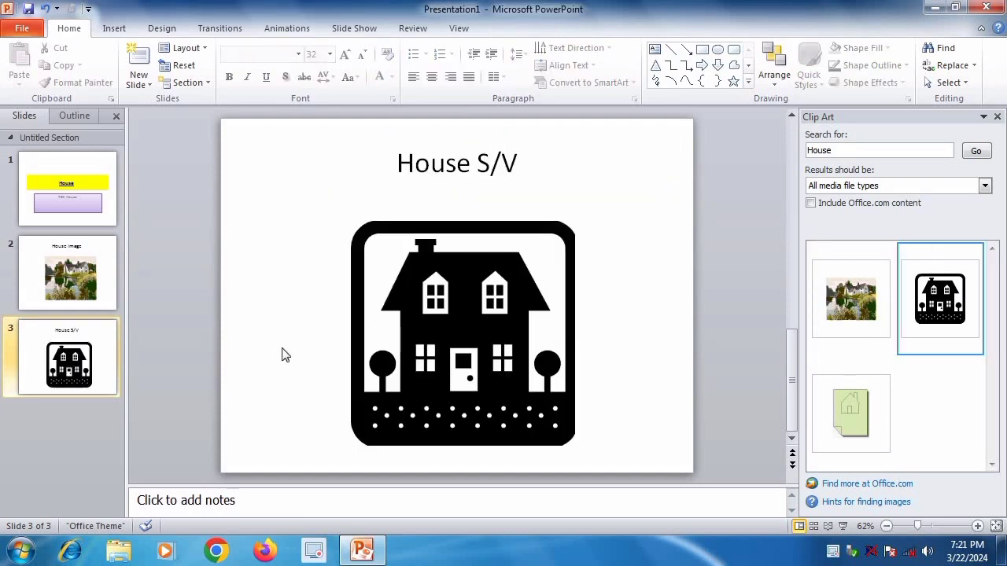
{"action": "left_click", "coordinate": [137, 61]}
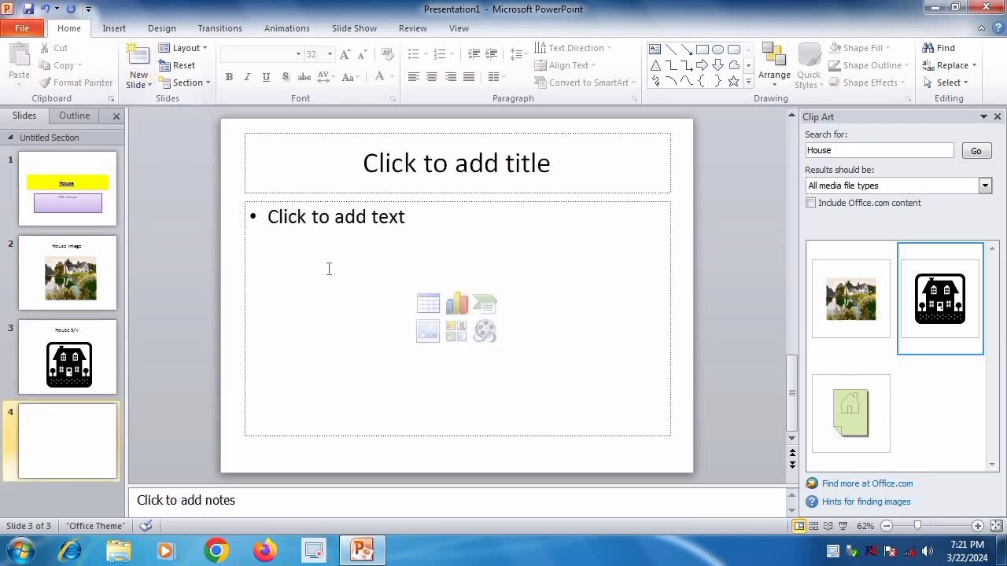
Insert the Wildlife video into slide 4 and play a short preview of it.
{"action": "left_click", "coordinate": [486, 334]}
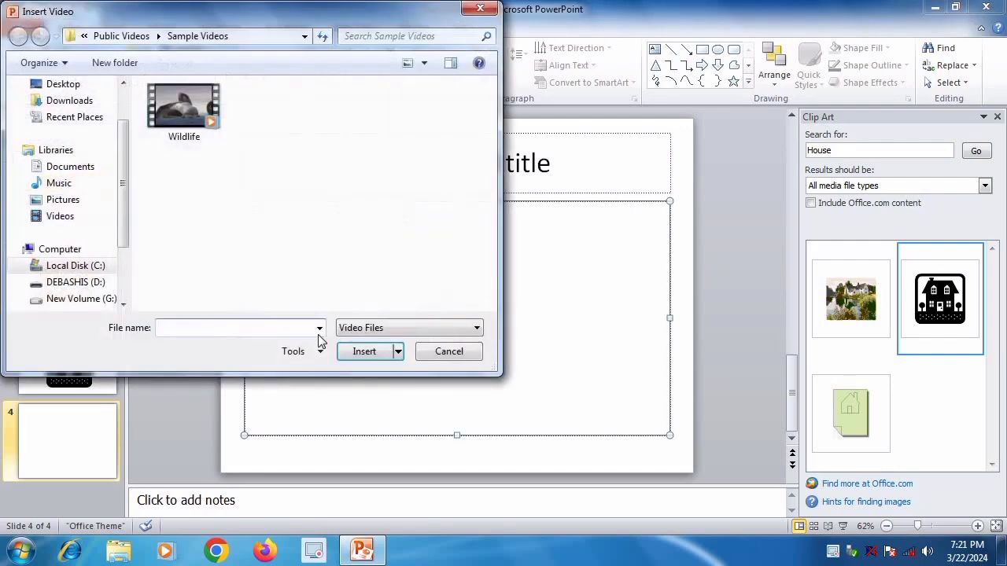
{"action": "left_click", "coordinate": [187, 109]}
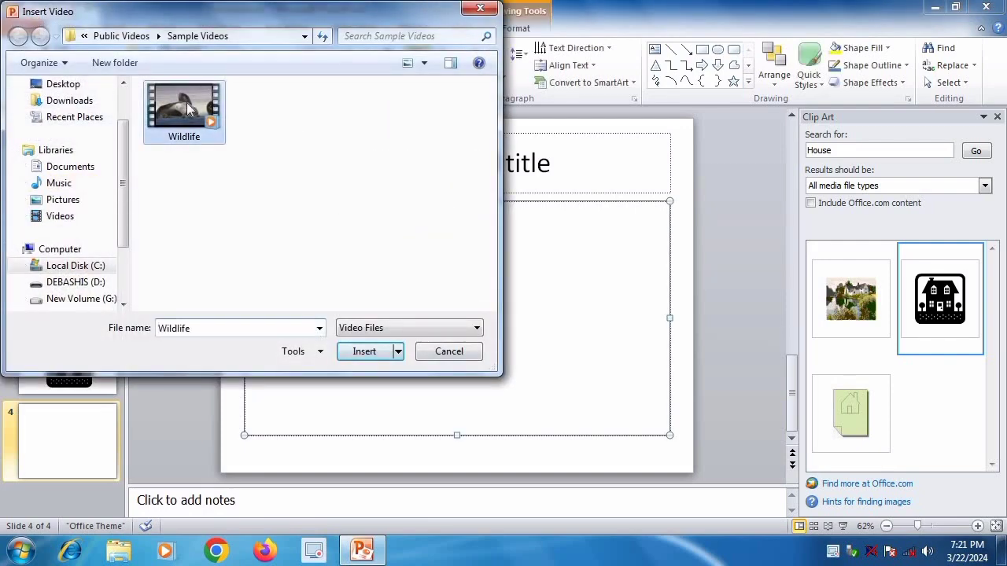
{"action": "left_click", "coordinate": [366, 352]}
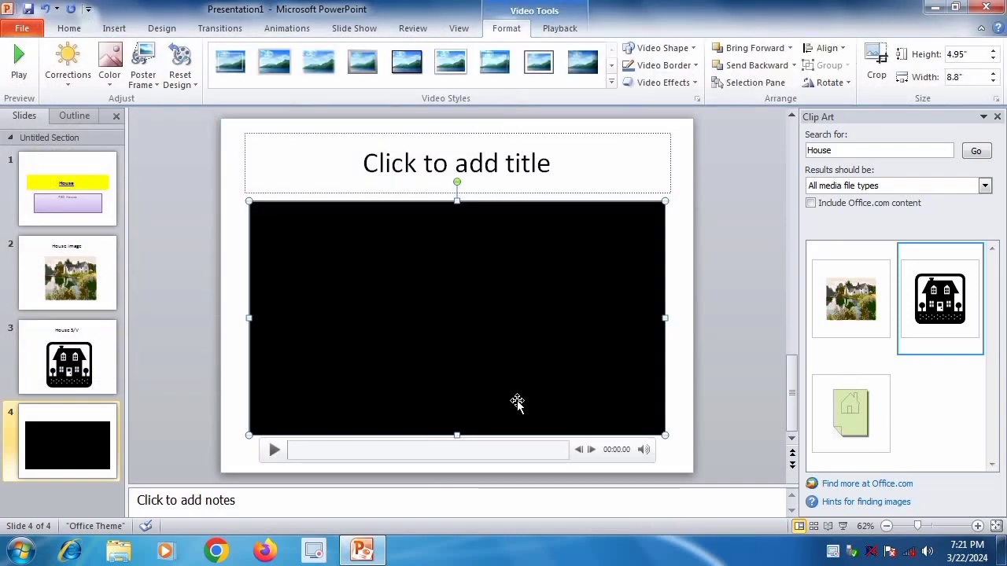
{"action": "left_click", "coordinate": [274, 450]}
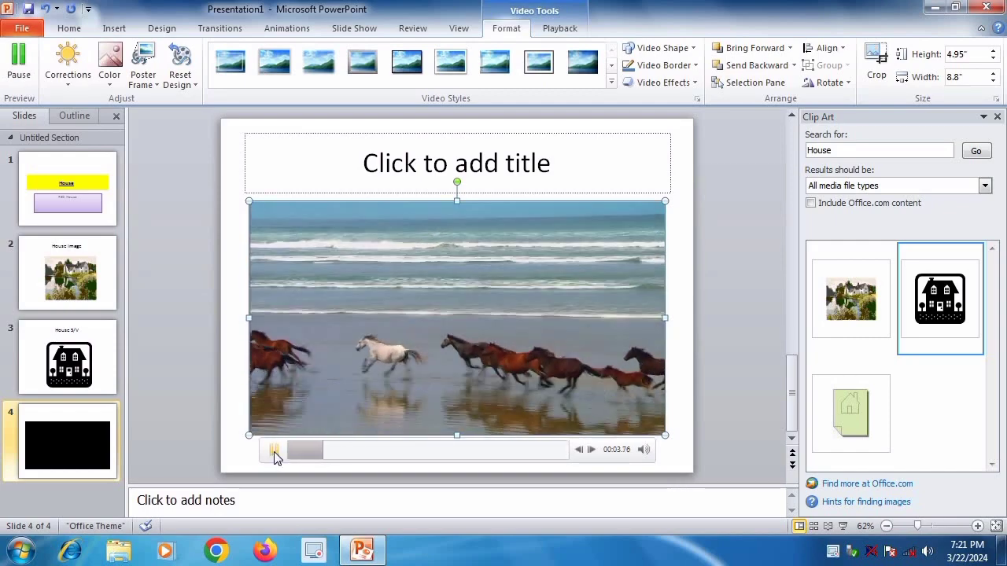
{"action": "left_click", "coordinate": [274, 450]}
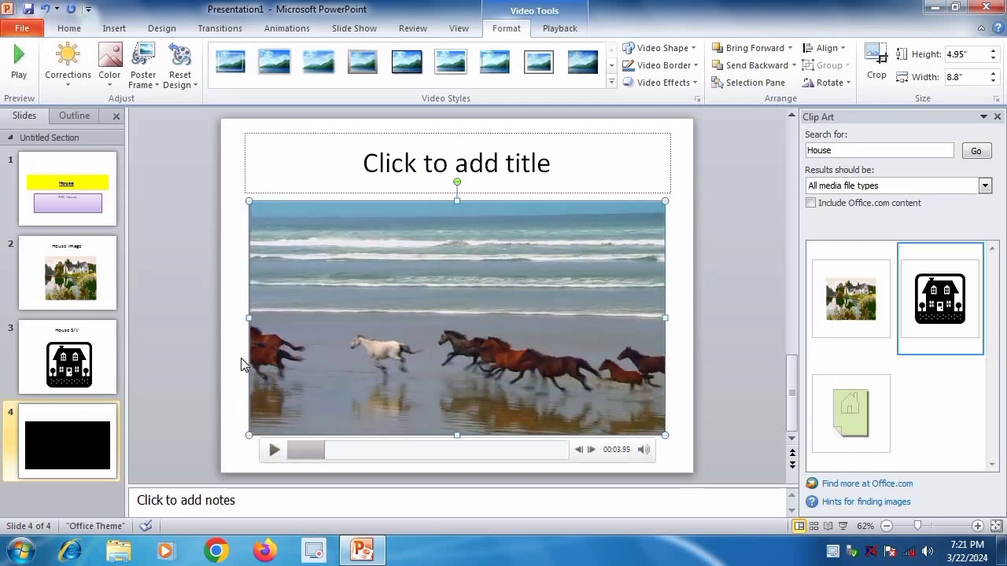
Title slide 4 'House Video'.
{"action": "left_click", "coordinate": [555, 170]}
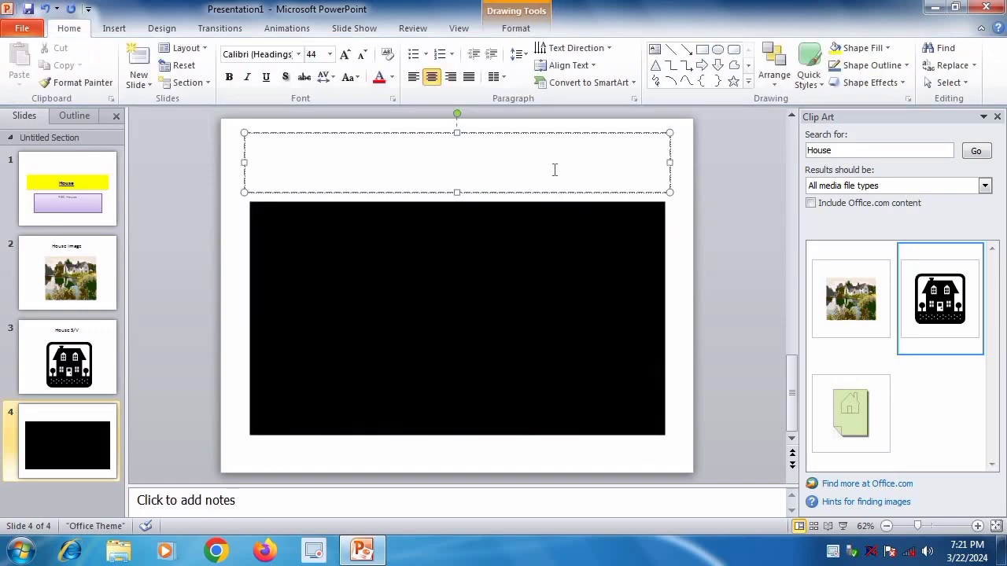
{"action": "type", "text": "Hous"}
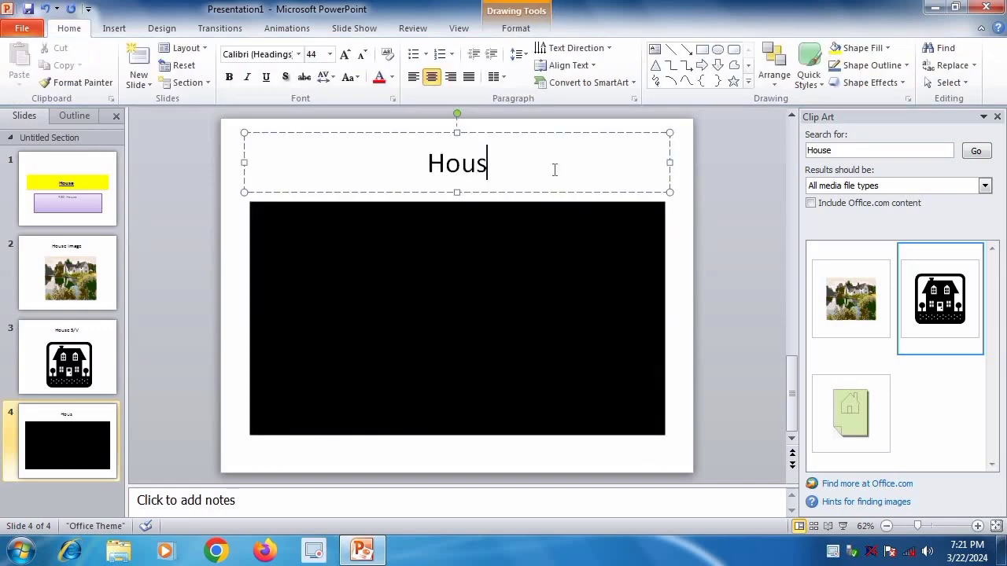
{"action": "type", "text": "e Vid"}
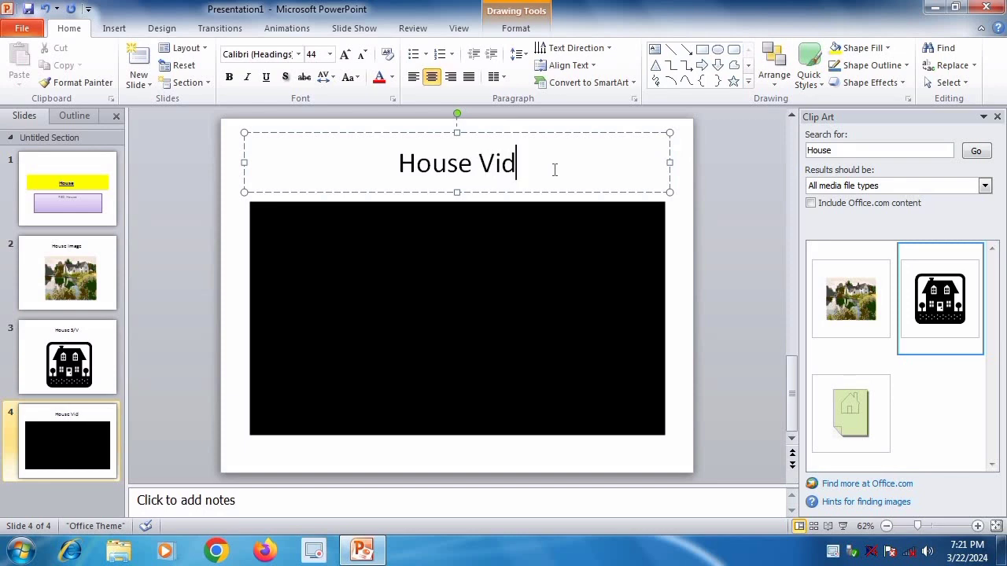
{"action": "type", "text": "eo"}
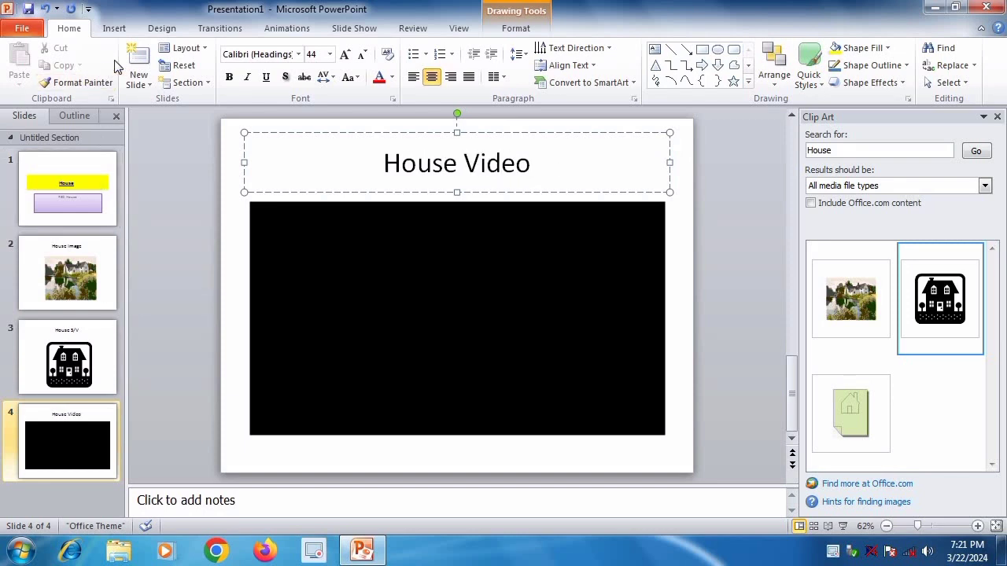
{"action": "left_click", "coordinate": [139, 79]}
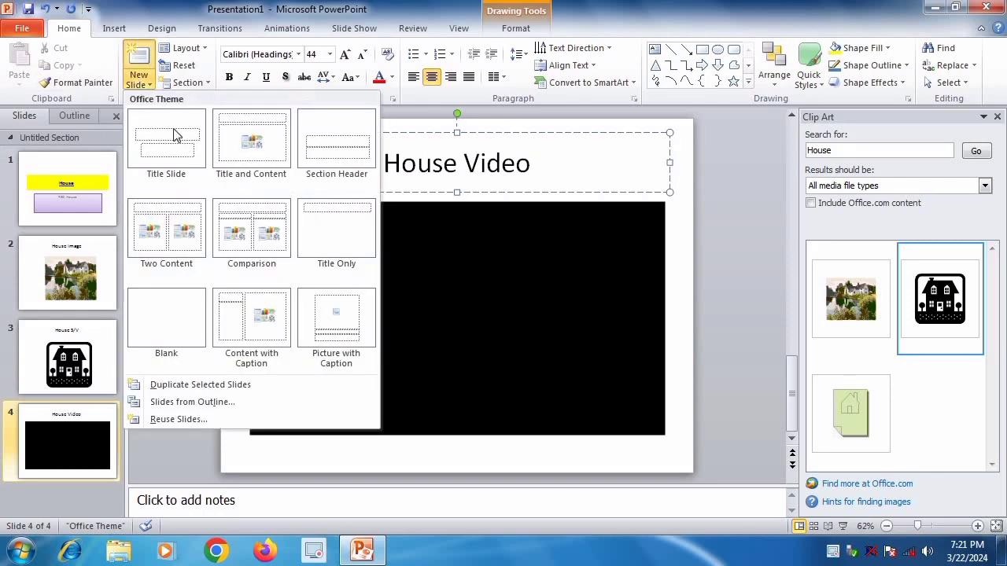
Add a Title and Content slide holding a clustered column chart of sample data.
{"action": "left_click", "coordinate": [250, 156]}
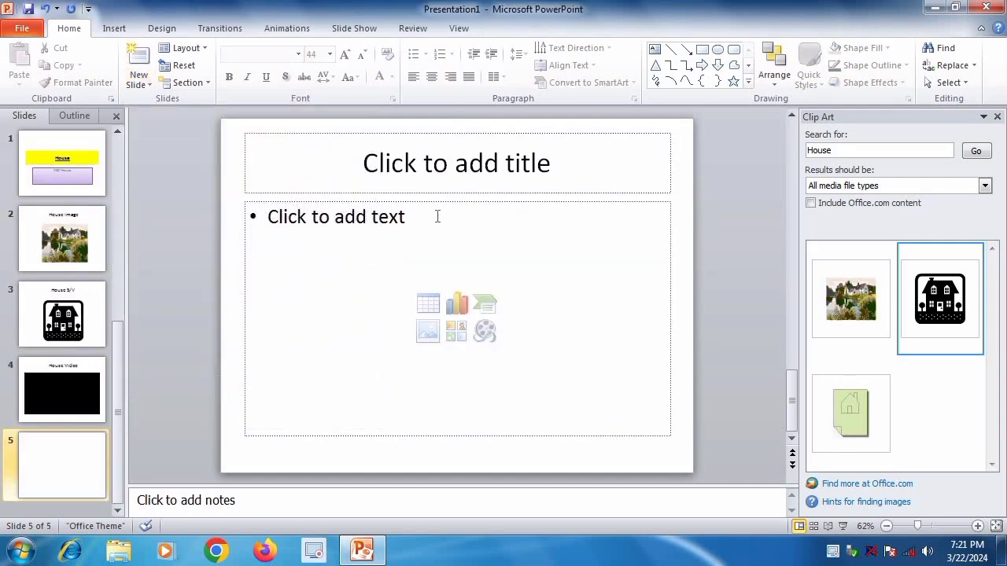
{"action": "left_click", "coordinate": [458, 311]}
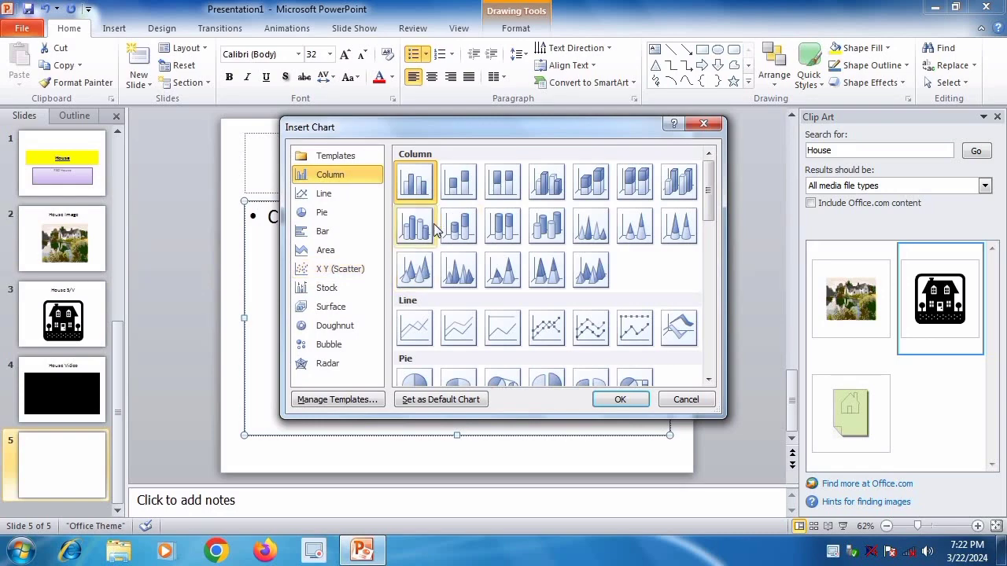
{"action": "left_click", "coordinate": [620, 400]}
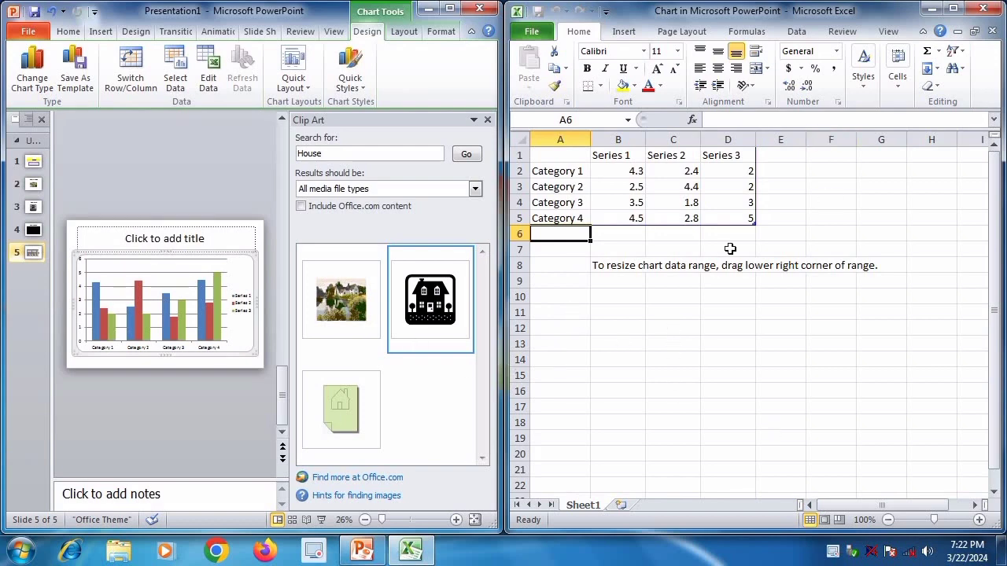
{"action": "left_click", "coordinate": [984, 8]}
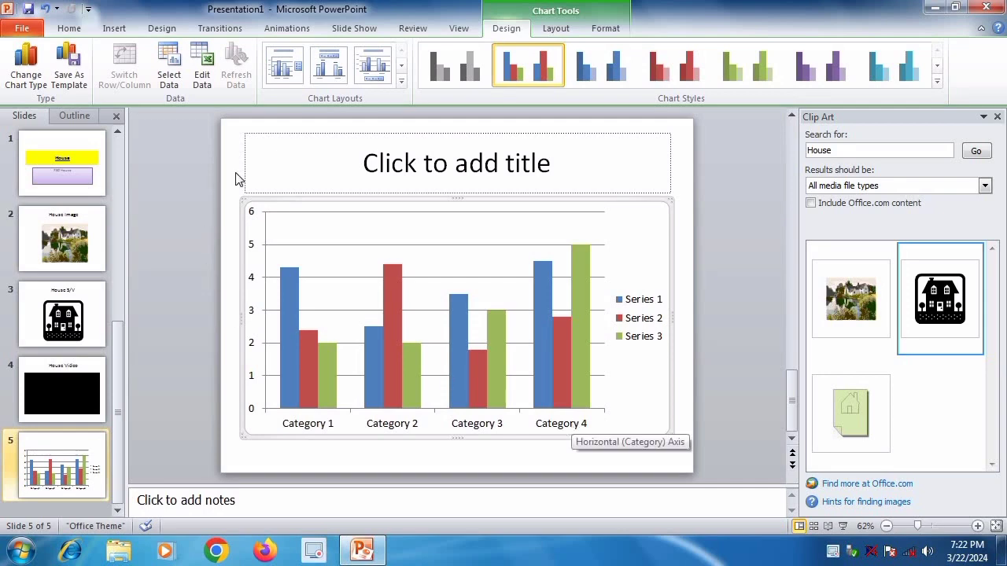
Title the chart slide 'House Chart'.
{"action": "left_click", "coordinate": [469, 164]}
{"action": "type", "text": "H"}
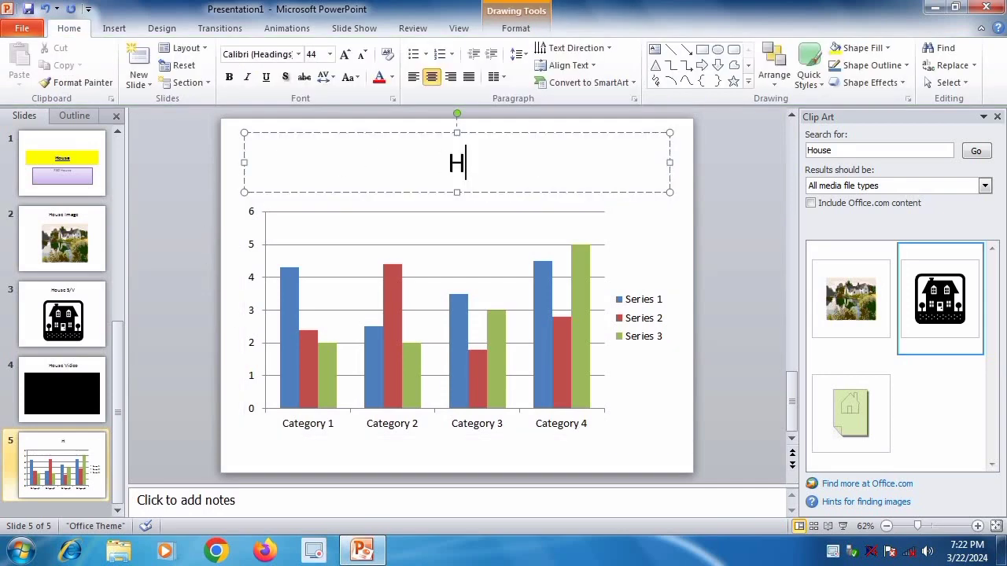
{"action": "type", "text": "ouse C"}
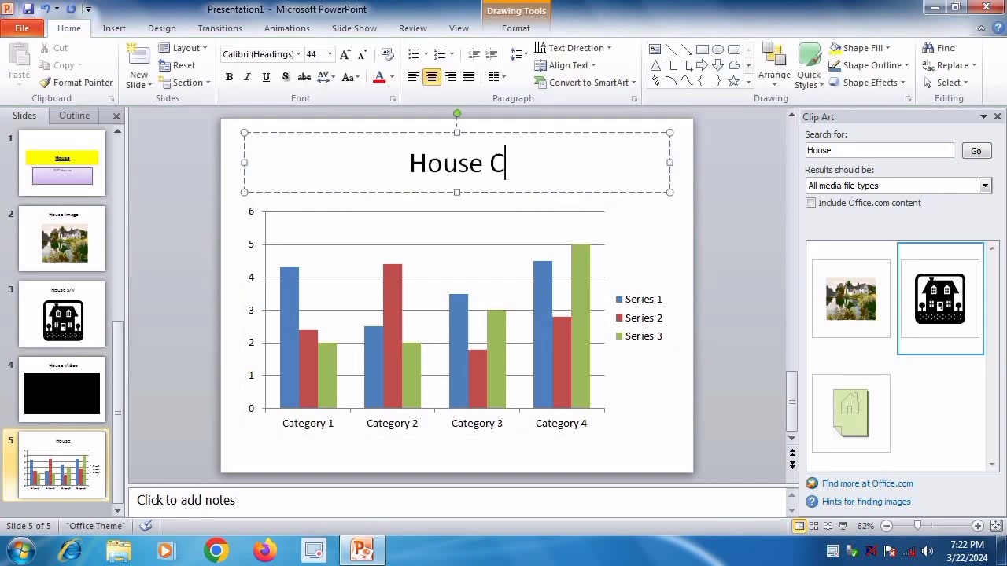
{"action": "type", "text": "hart"}
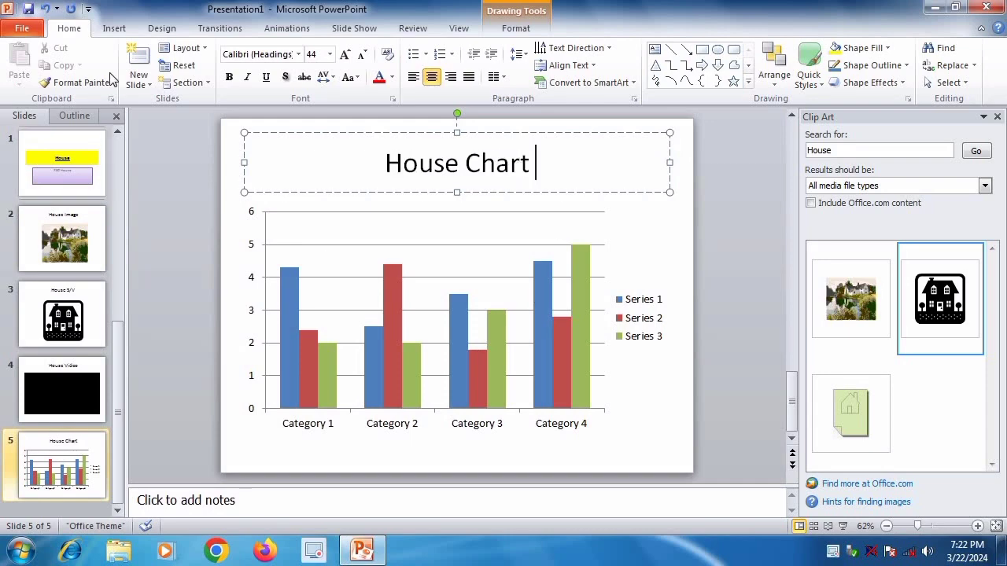
{"action": "left_click", "coordinate": [138, 80]}
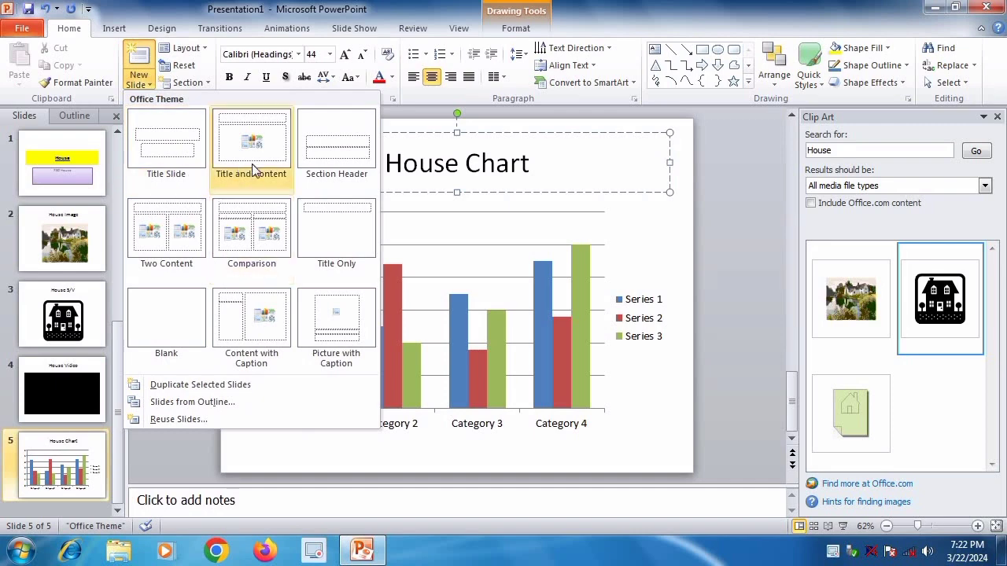
Add a Two Content slide with the Chrysanthemum picture left and the Desert picture right.
{"action": "left_click", "coordinate": [180, 231]}
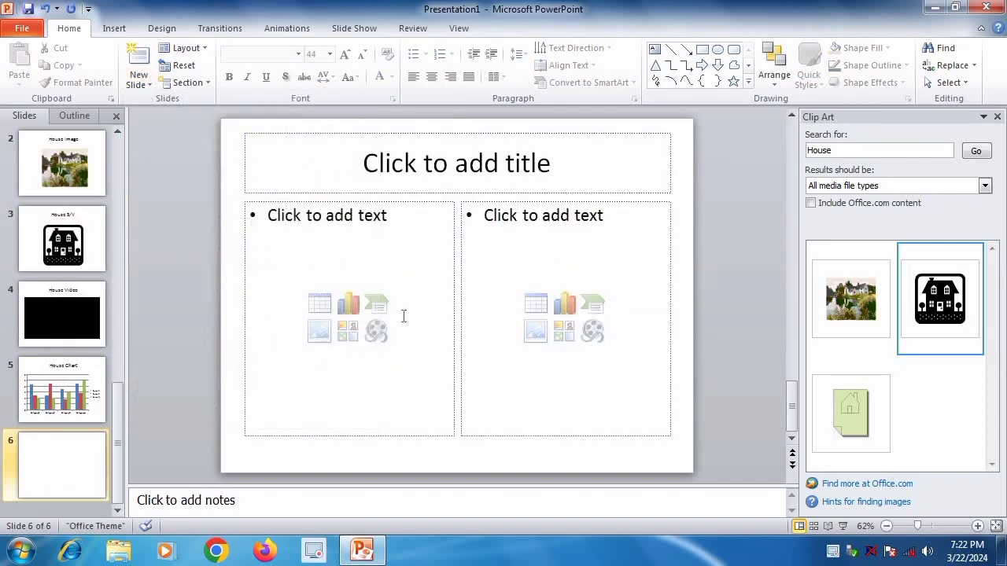
{"action": "left_click", "coordinate": [320, 331]}
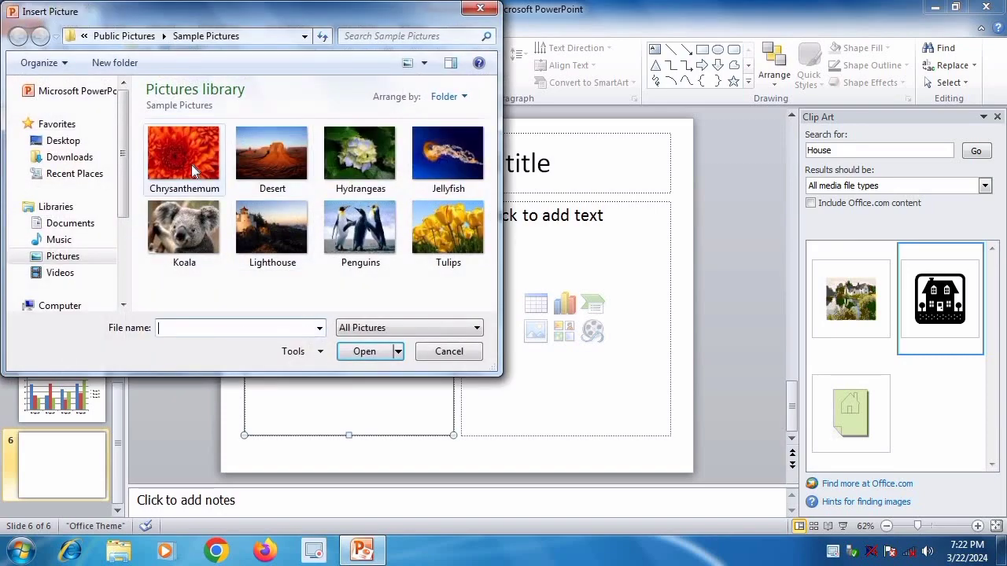
{"action": "left_click", "coordinate": [190, 163]}
{"action": "left_click", "coordinate": [376, 353]}
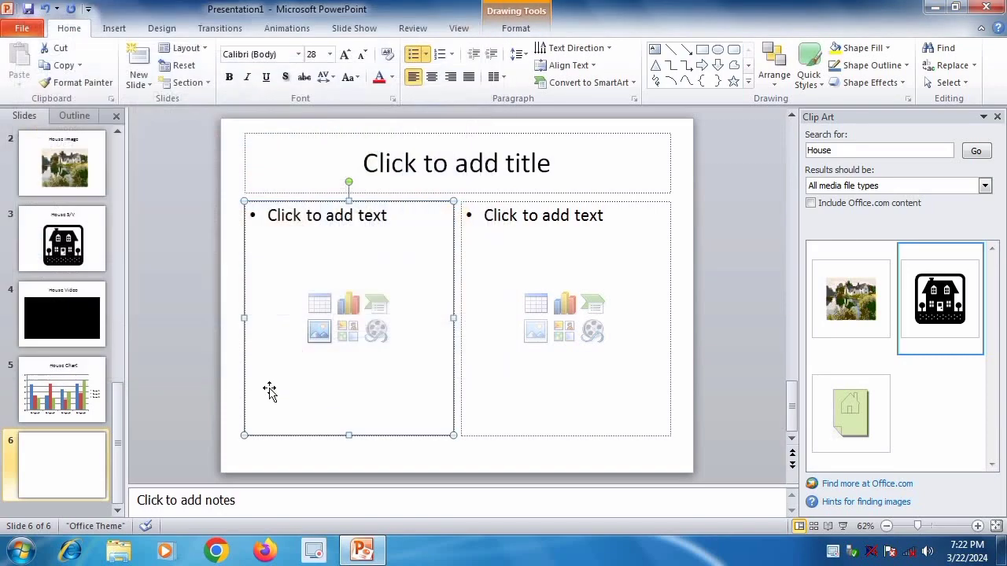
{"action": "left_click", "coordinate": [534, 331]}
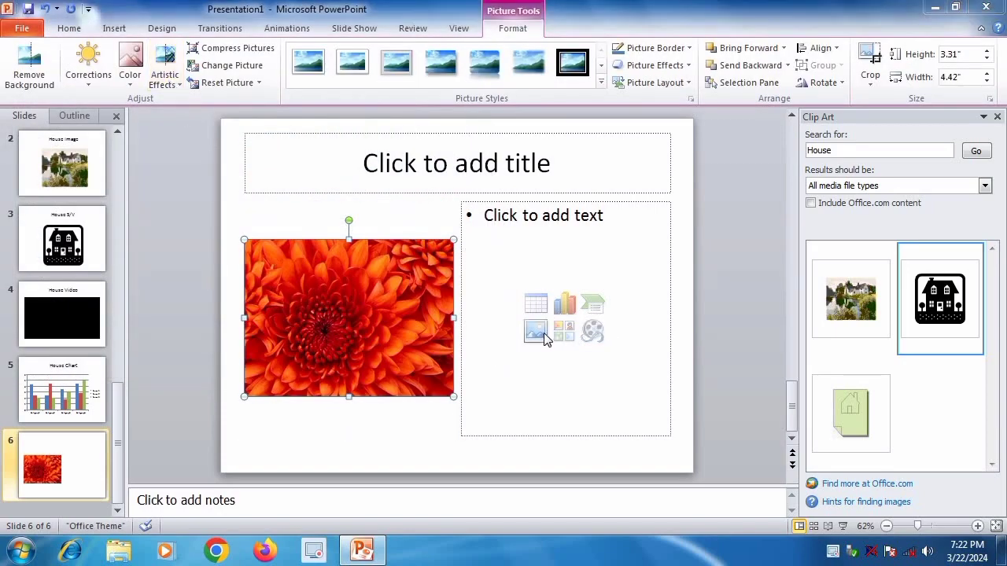
{"action": "left_click", "coordinate": [288, 159]}
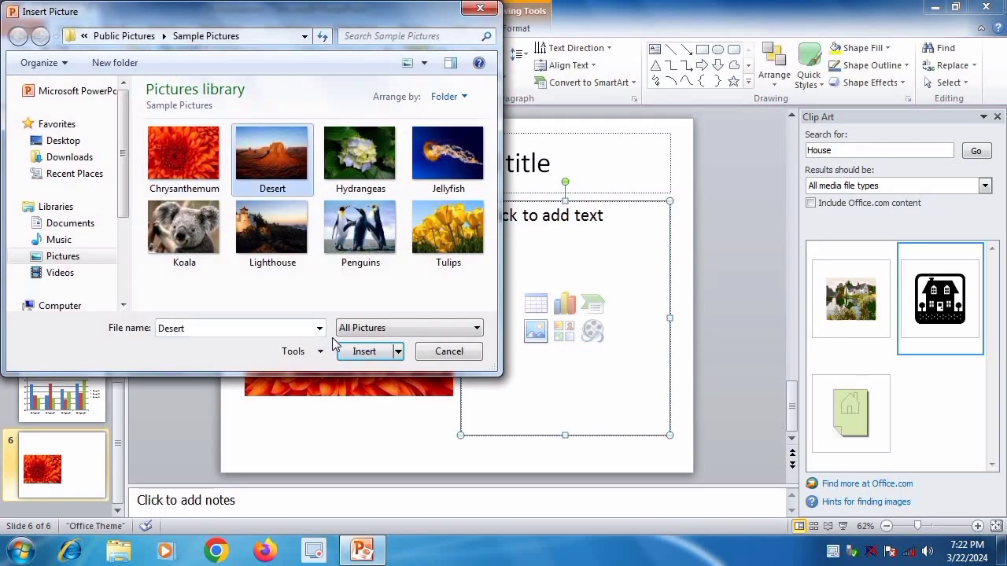
{"action": "left_click", "coordinate": [366, 351]}
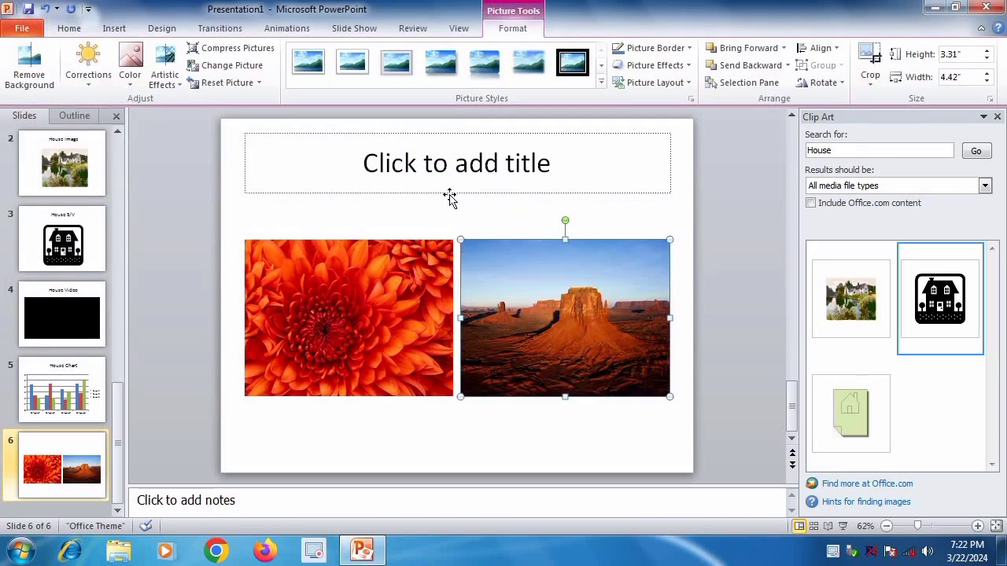
{"action": "left_click", "coordinate": [454, 167]}
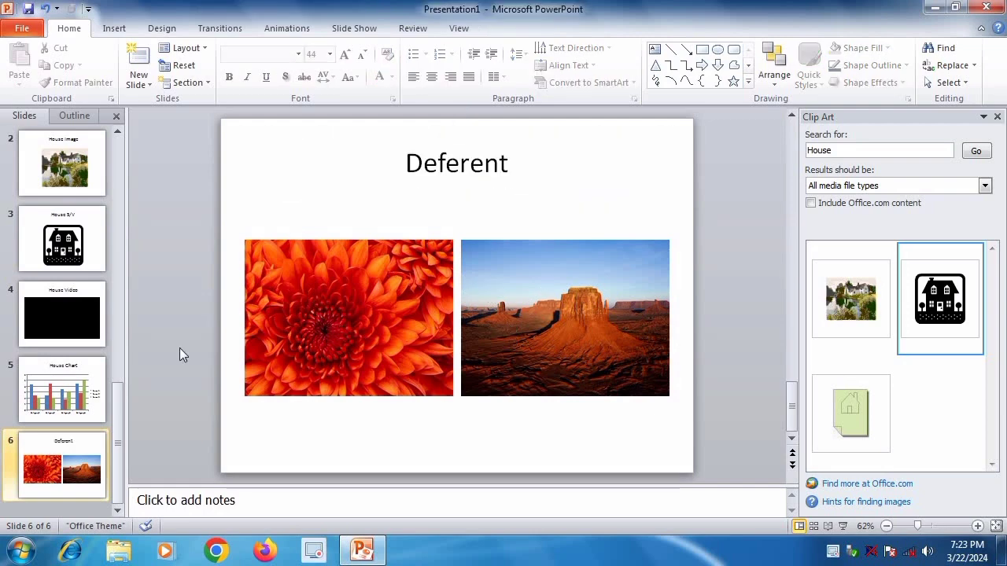
Add a Comparison slide with a 5-column, 2-row table in its left content area.
{"action": "left_click", "coordinate": [151, 83]}
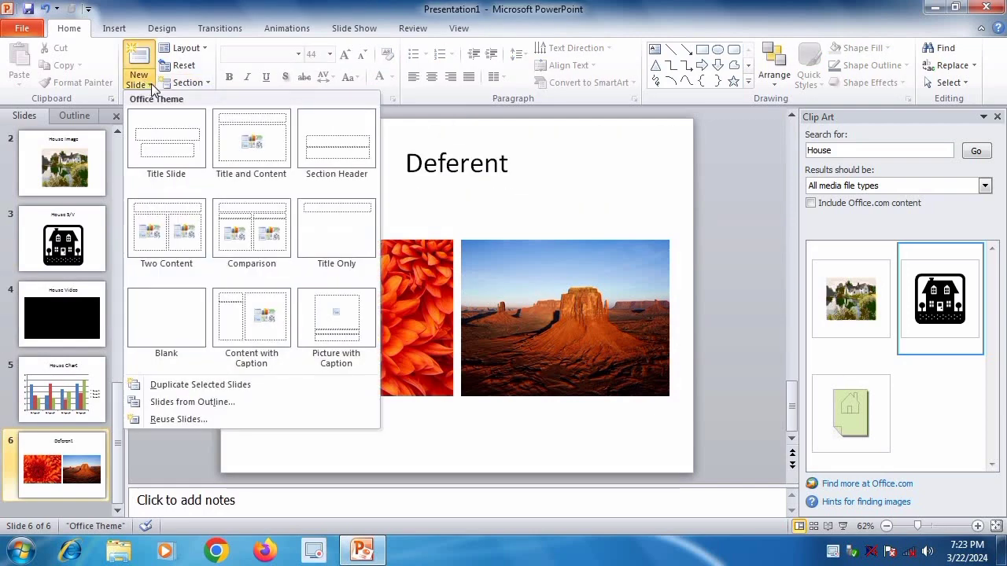
{"action": "left_click", "coordinate": [252, 240]}
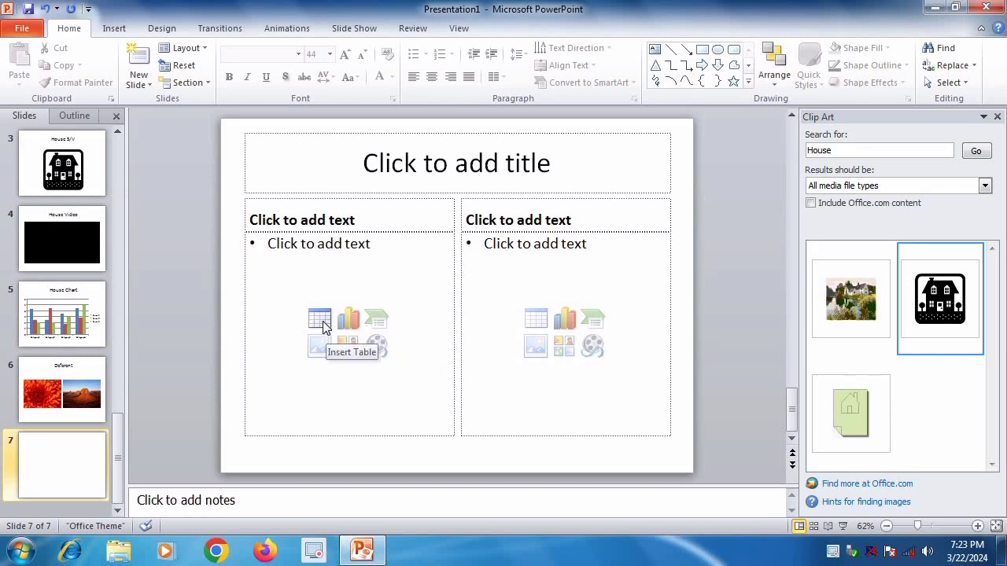
{"action": "left_click", "coordinate": [321, 323]}
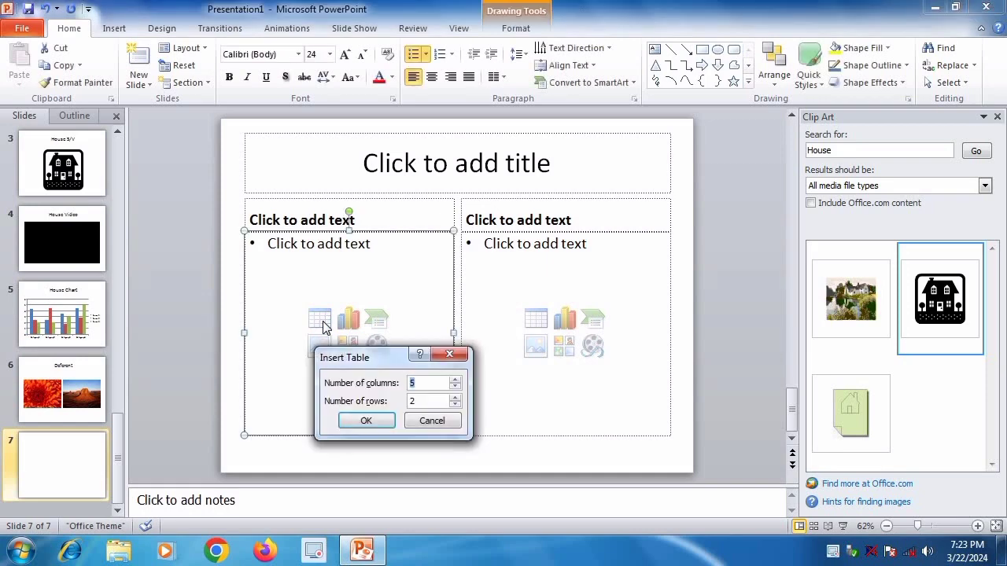
{"action": "left_click", "coordinate": [367, 422]}
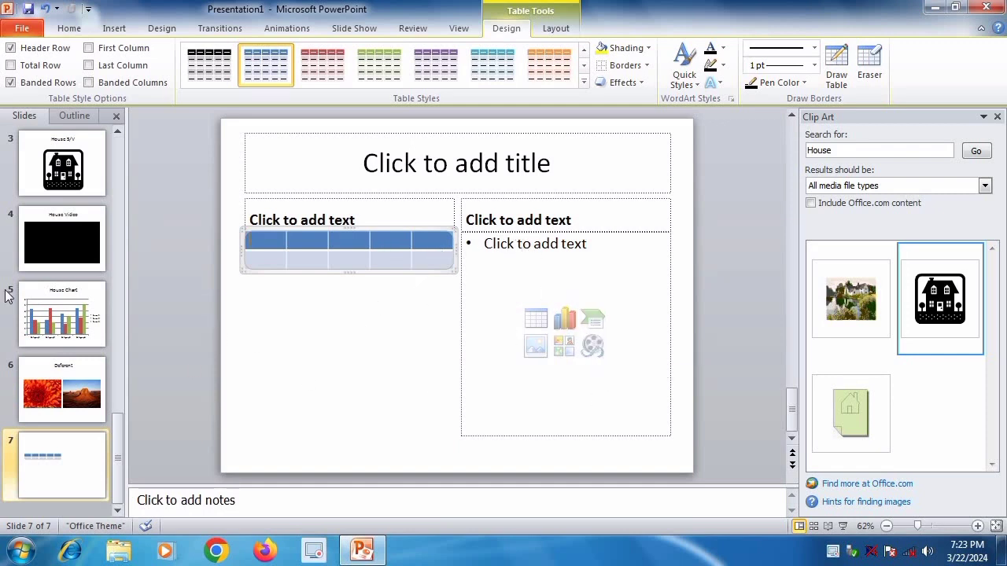
{"action": "left_click", "coordinate": [391, 346]}
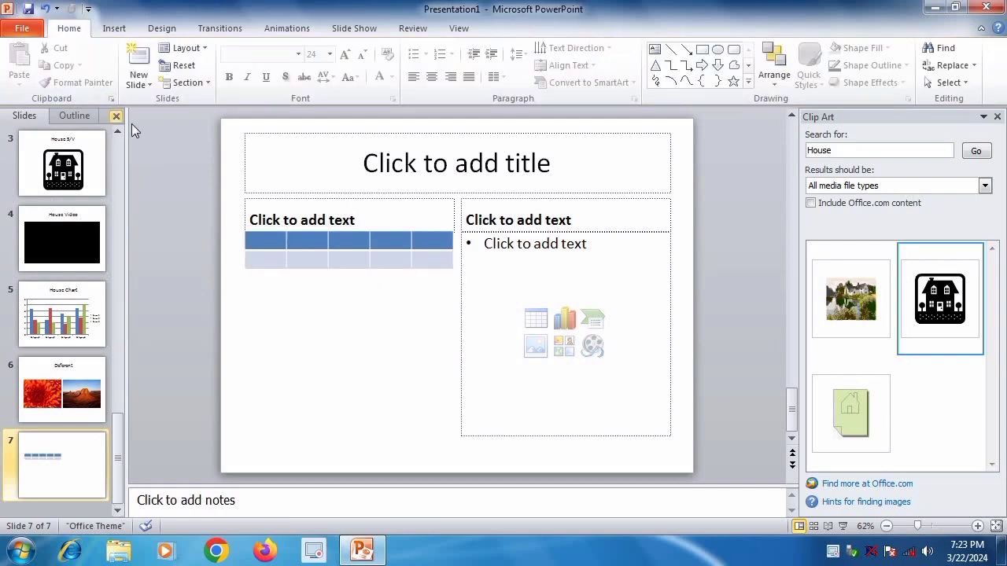
{"action": "left_click", "coordinate": [138, 79]}
On a new blank slide, draw a rectangle house body topped by a triangle roof.
{"action": "left_click", "coordinate": [163, 310]}
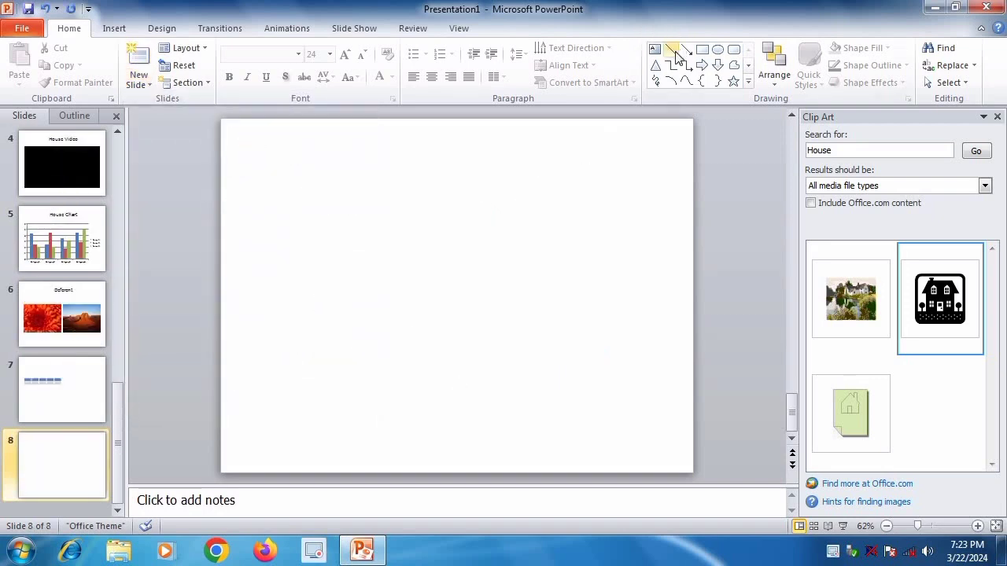
{"action": "left_click", "coordinate": [702, 50]}
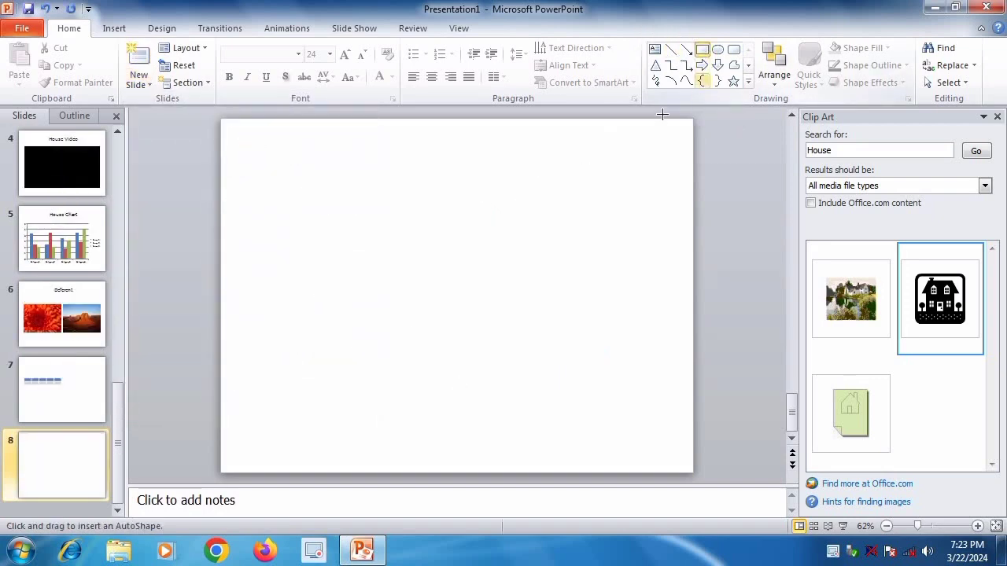
{"action": "left_click_drag", "start_coordinate": [345, 306], "coordinate": [591, 410]}
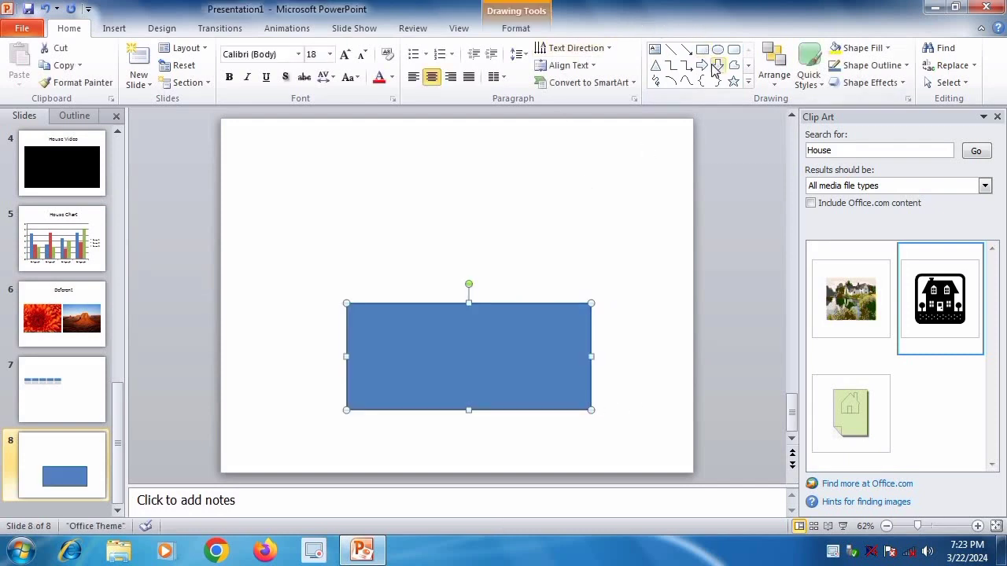
{"action": "left_click", "coordinate": [749, 83]}
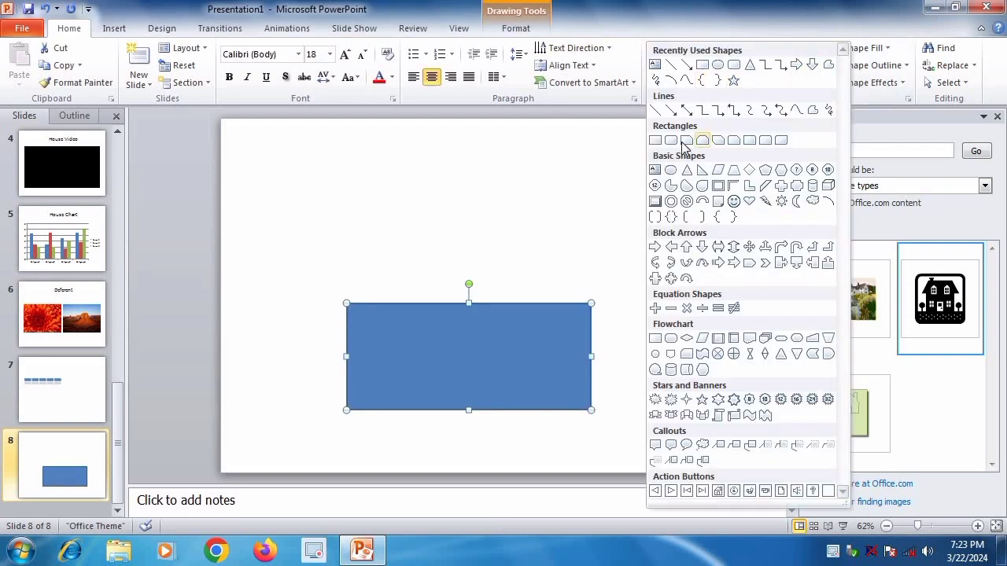
{"action": "left_click", "coordinate": [749, 64]}
{"action": "left_click_drag", "start_coordinate": [583, 216], "coordinate": [213, 309]}
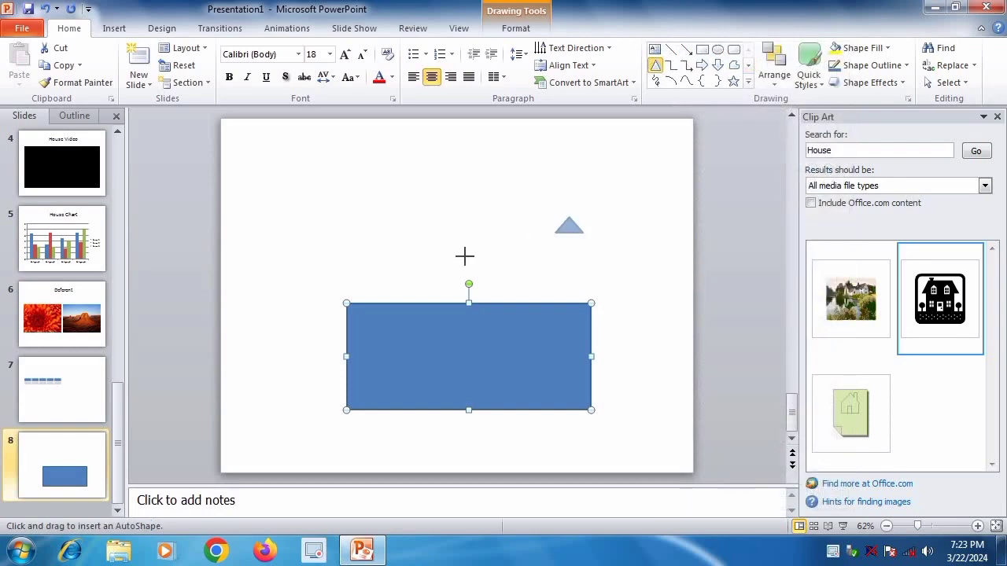
{"action": "left_click_drag", "start_coordinate": [354, 283], "coordinate": [432, 279]}
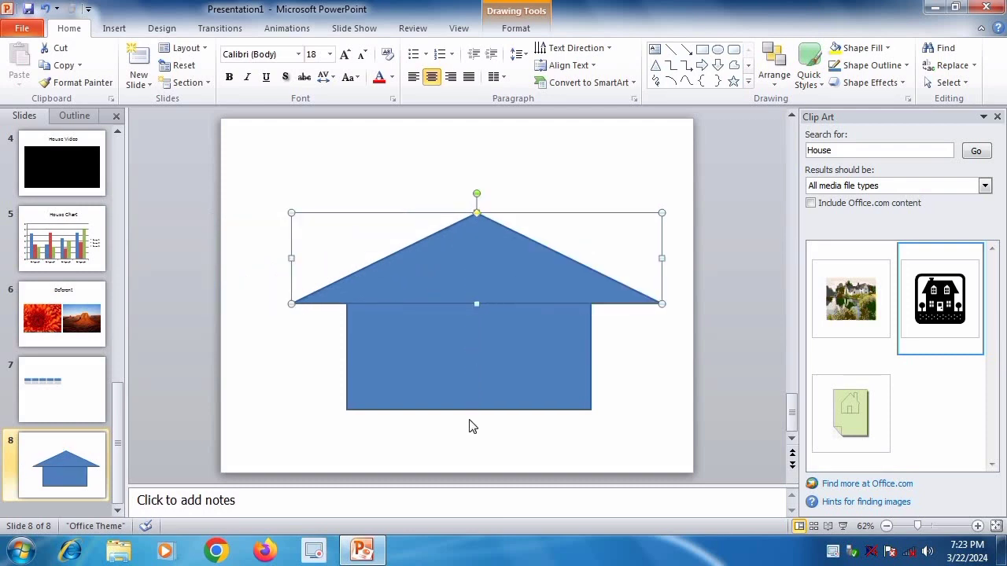
Draw a long base bar beneath the house body and shift the roof slightly left.
{"action": "left_click", "coordinate": [702, 49]}
{"action": "left_click_drag", "start_coordinate": [291, 417], "coordinate": [665, 441]}
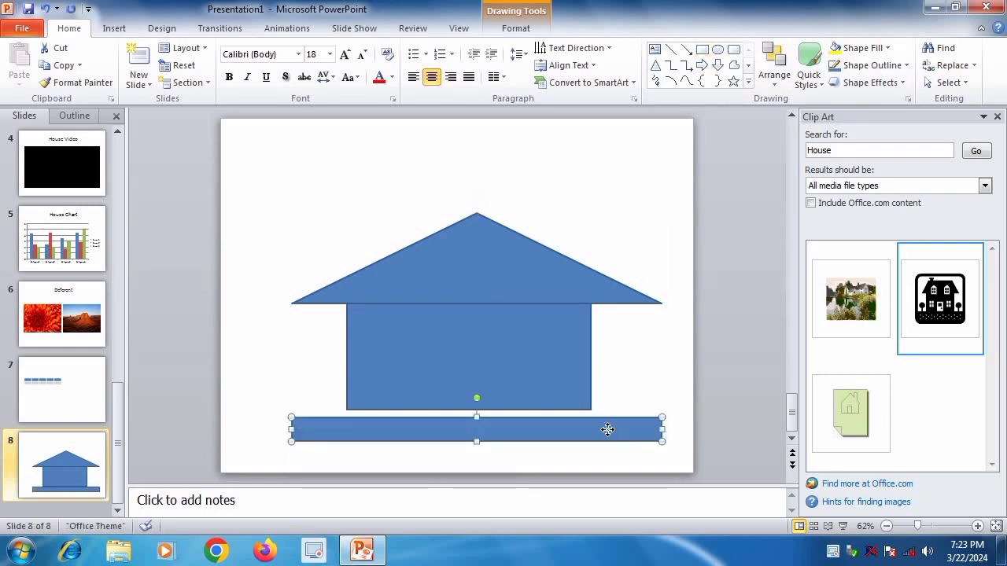
{"action": "left_click_drag", "start_coordinate": [607, 427], "coordinate": [599, 419]}
{"action": "left_click", "coordinate": [651, 382]}
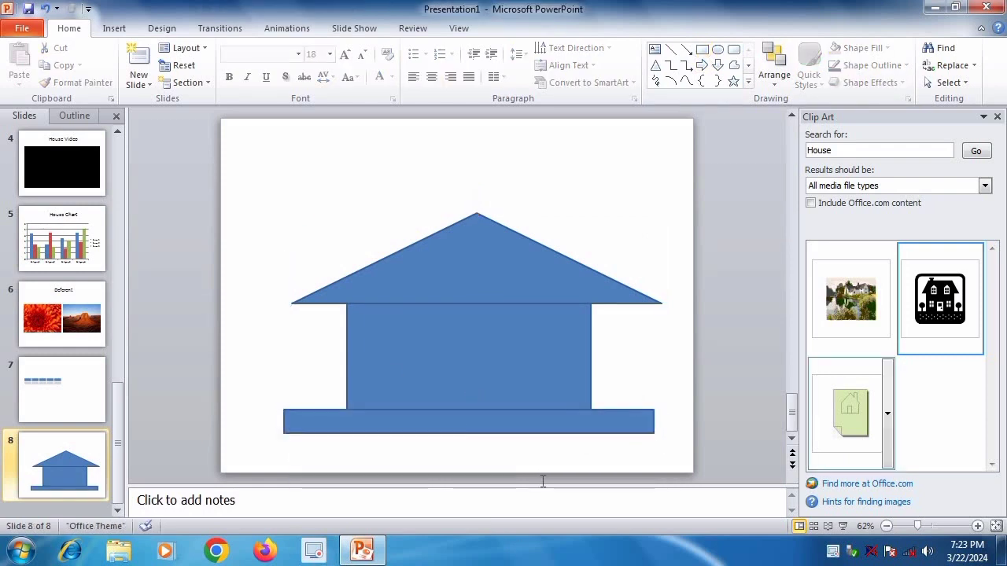
{"action": "left_click", "coordinate": [499, 247]}
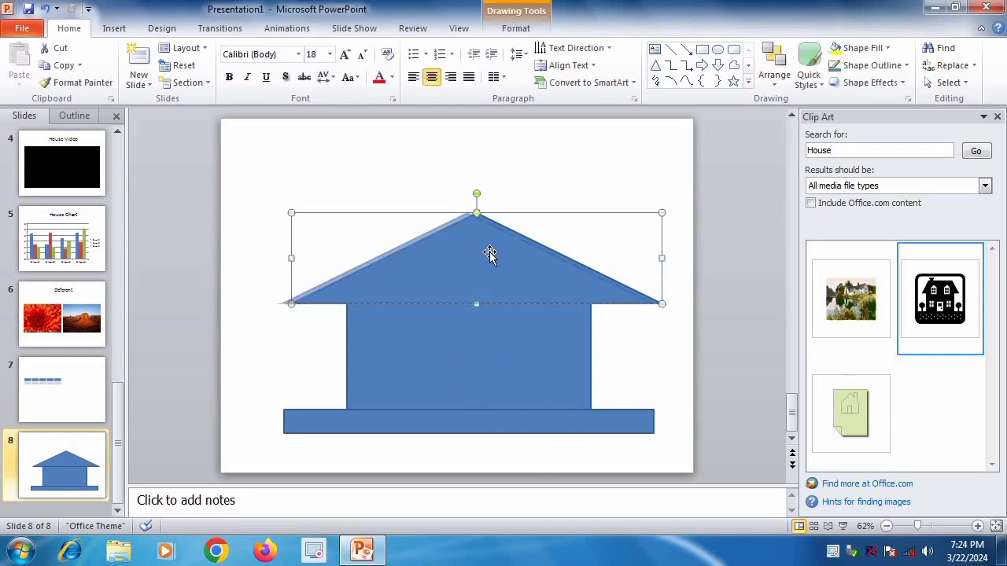
{"action": "left_click_drag", "start_coordinate": [489, 254], "coordinate": [488, 254]}
{"action": "left_click", "coordinate": [632, 357]}
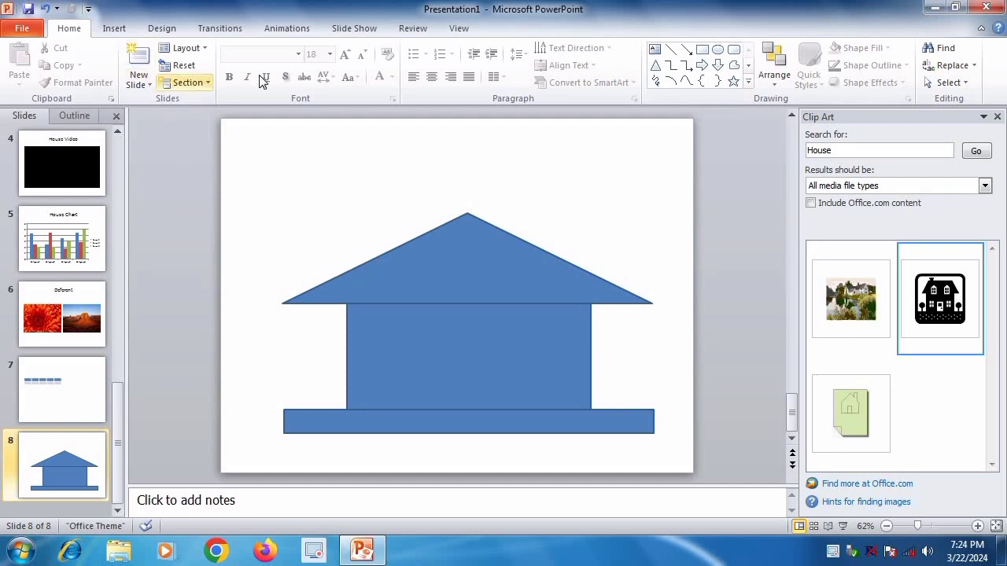
Fill the triangular roof with orange.
{"action": "left_click", "coordinate": [783, 73]}
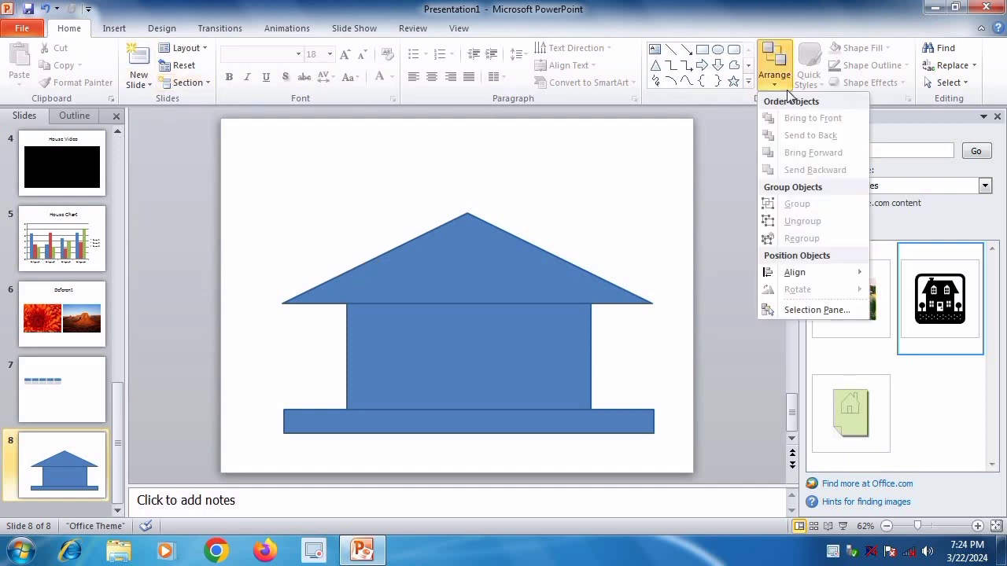
{"action": "left_click", "coordinate": [522, 261]}
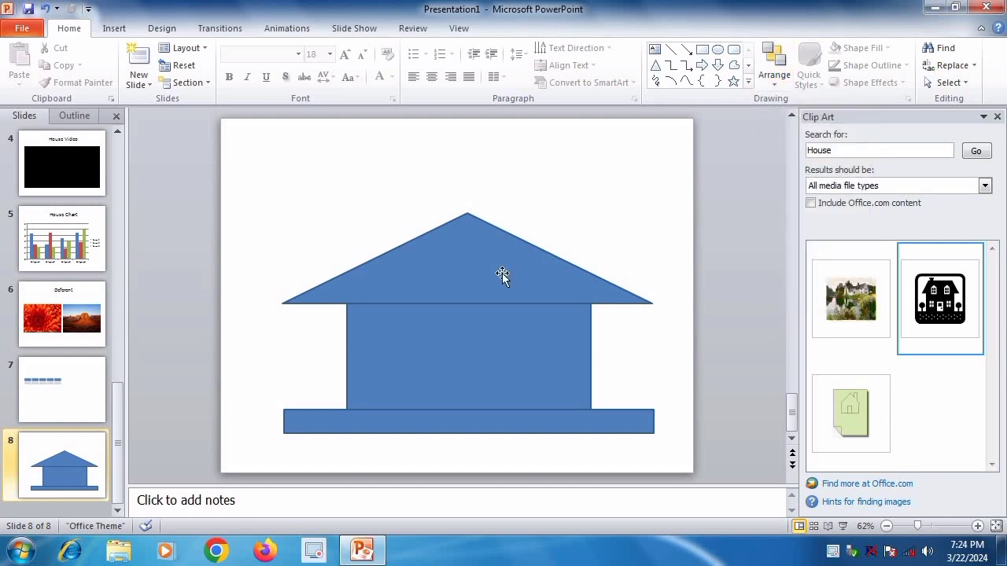
{"action": "left_click", "coordinate": [502, 273]}
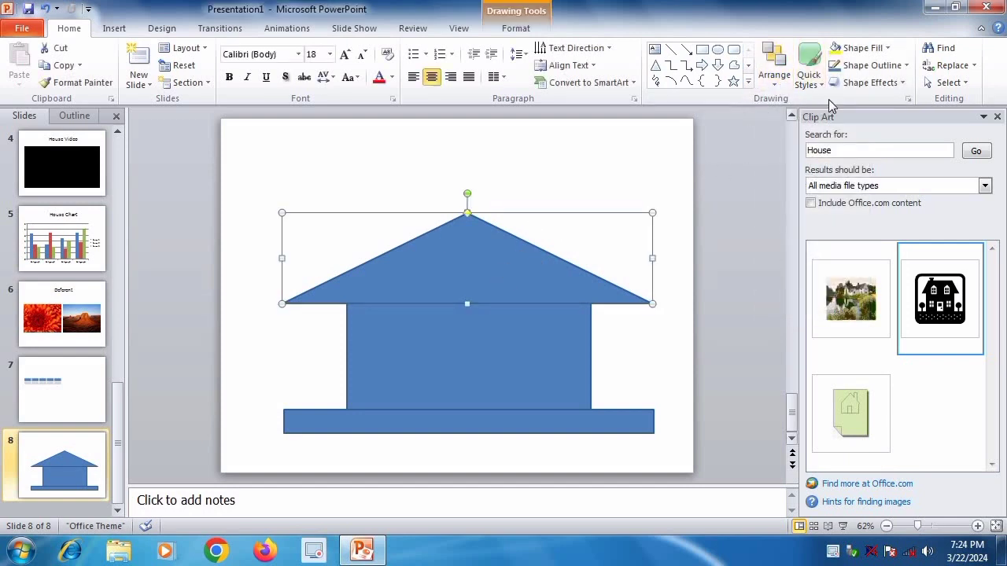
{"action": "left_click", "coordinate": [864, 49]}
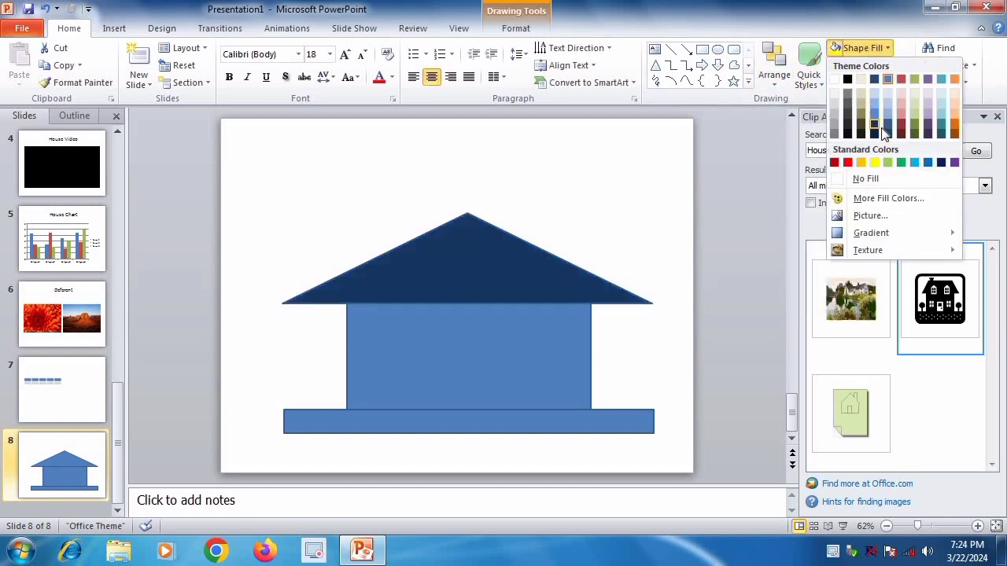
{"action": "left_click", "coordinate": [951, 124]}
Fill the bottom base bar with green.
{"action": "left_click", "coordinate": [483, 421]}
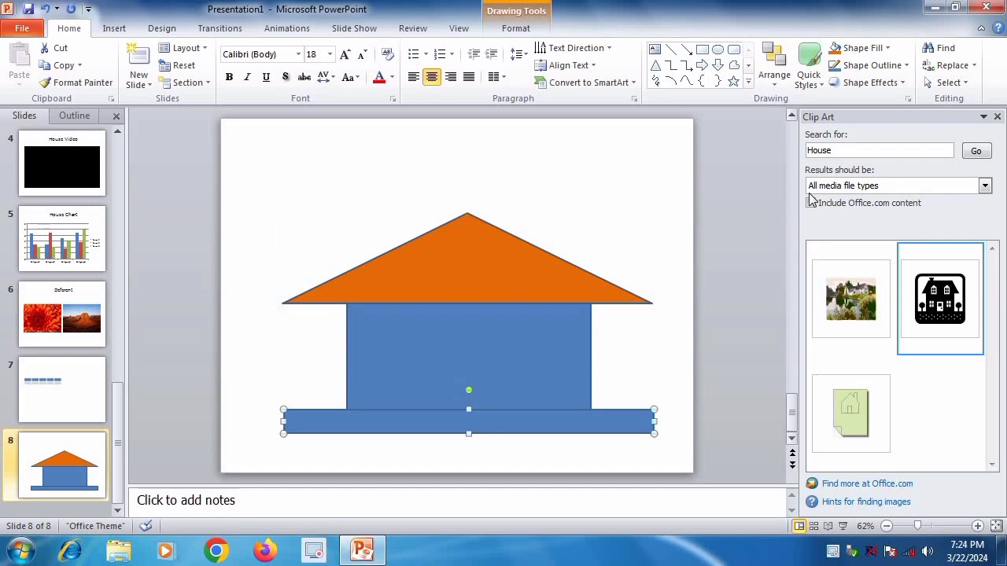
{"action": "left_click", "coordinate": [863, 48]}
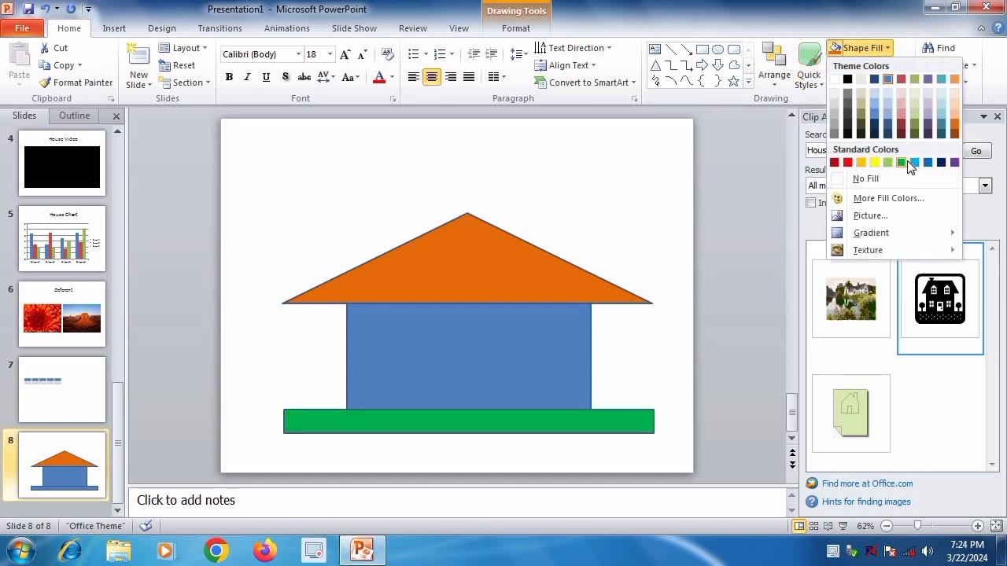
{"action": "left_click", "coordinate": [901, 162]}
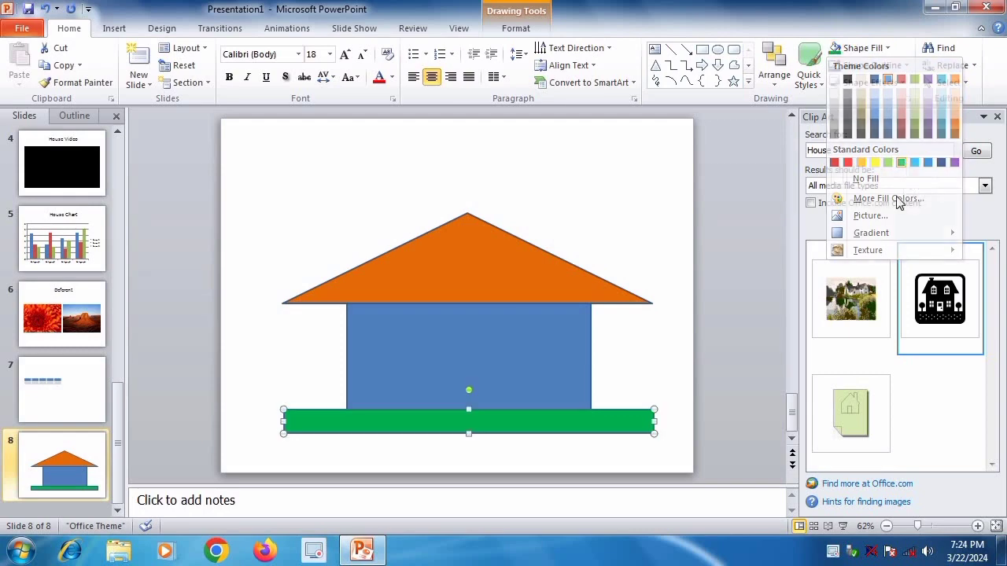
{"action": "left_click", "coordinate": [600, 367]}
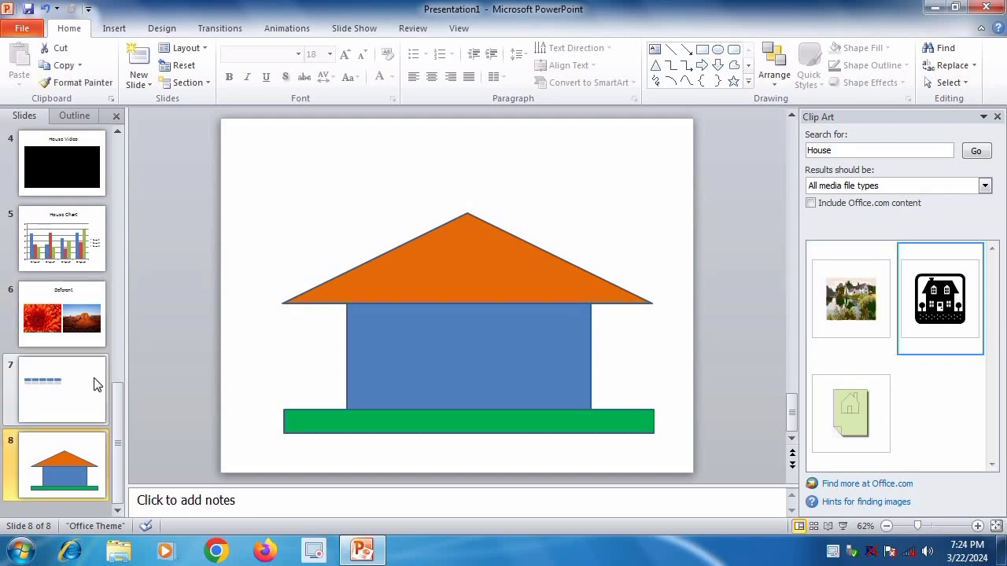
Save the presentation to the Desktop as 'House'.
{"action": "left_click", "coordinate": [118, 225]}
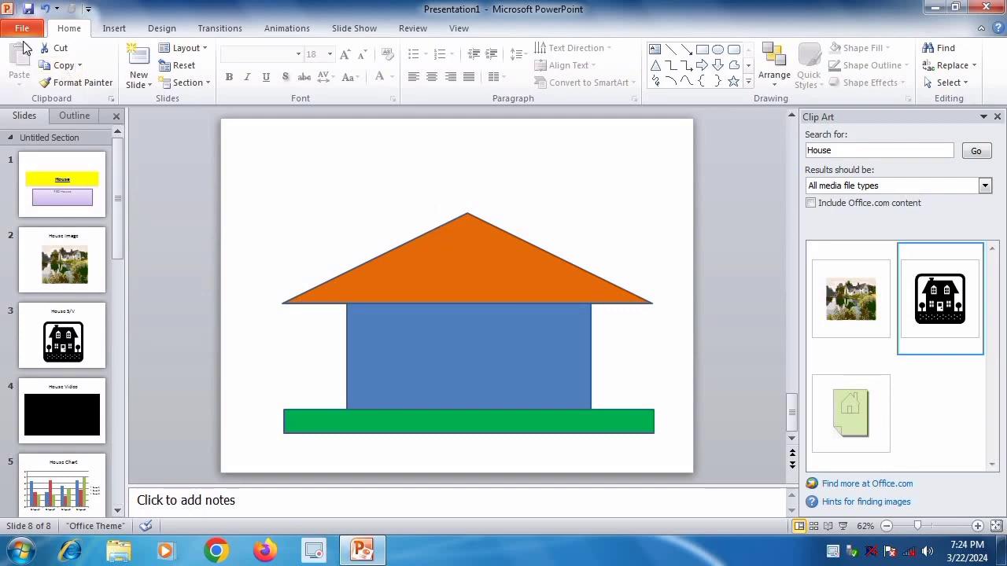
{"action": "left_click", "coordinate": [28, 8]}
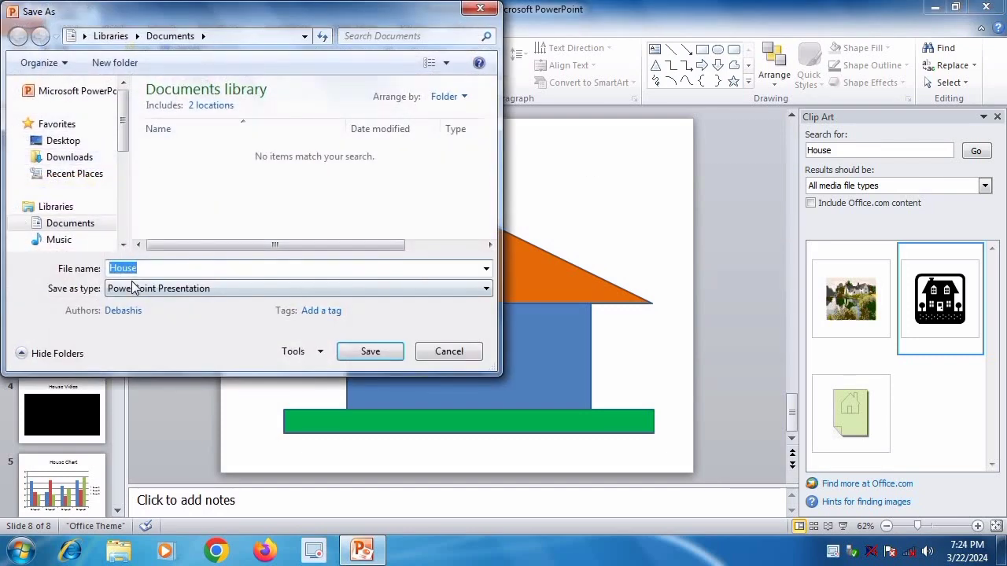
{"action": "left_click", "coordinate": [56, 140]}
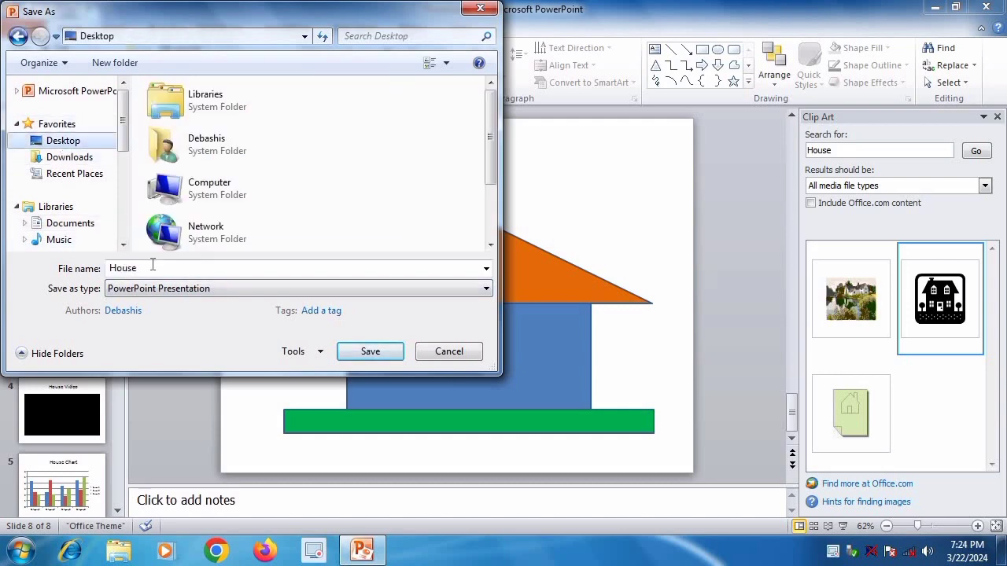
{"action": "left_click", "coordinate": [372, 350]}
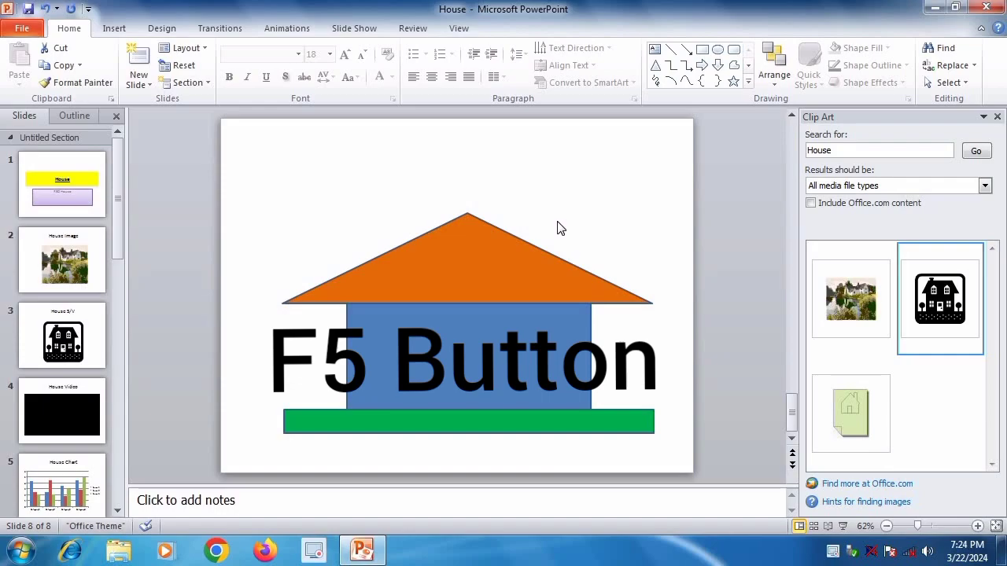
Run the slide show with F5 and advance through all eight slides to the end screen.
{"action": "key", "text": "F5"}
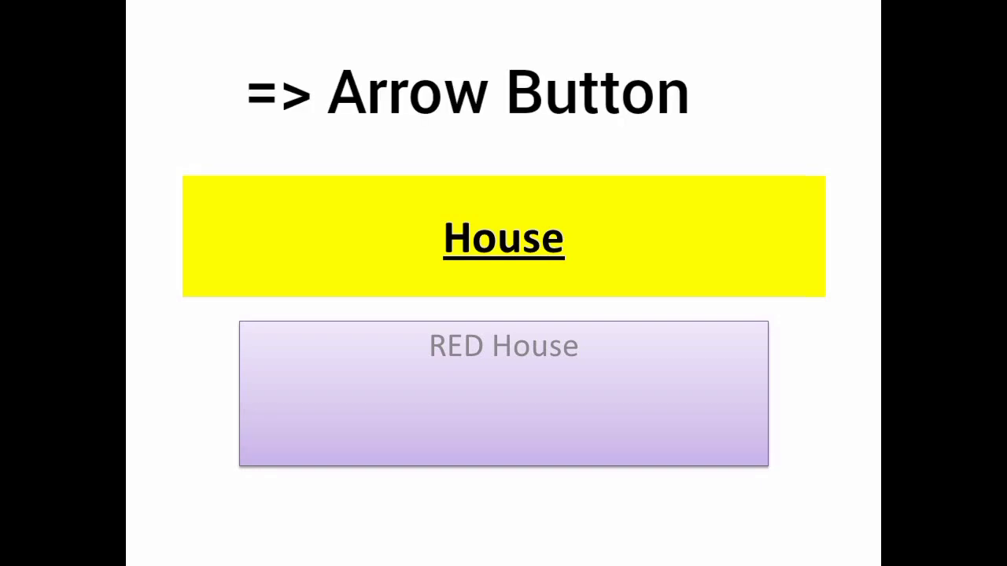
{"action": "key", "text": "Right"}
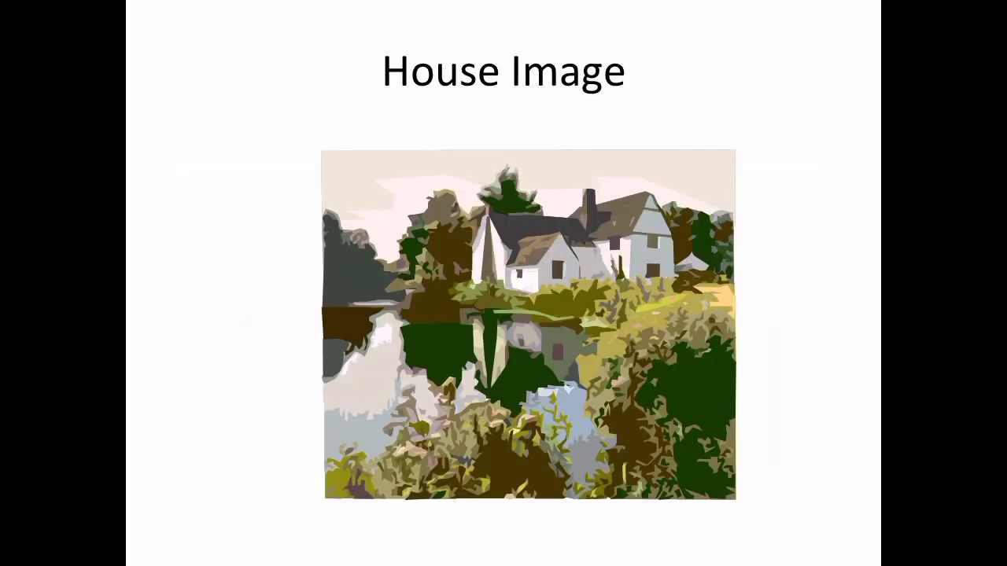
{"action": "key", "text": "Right"}
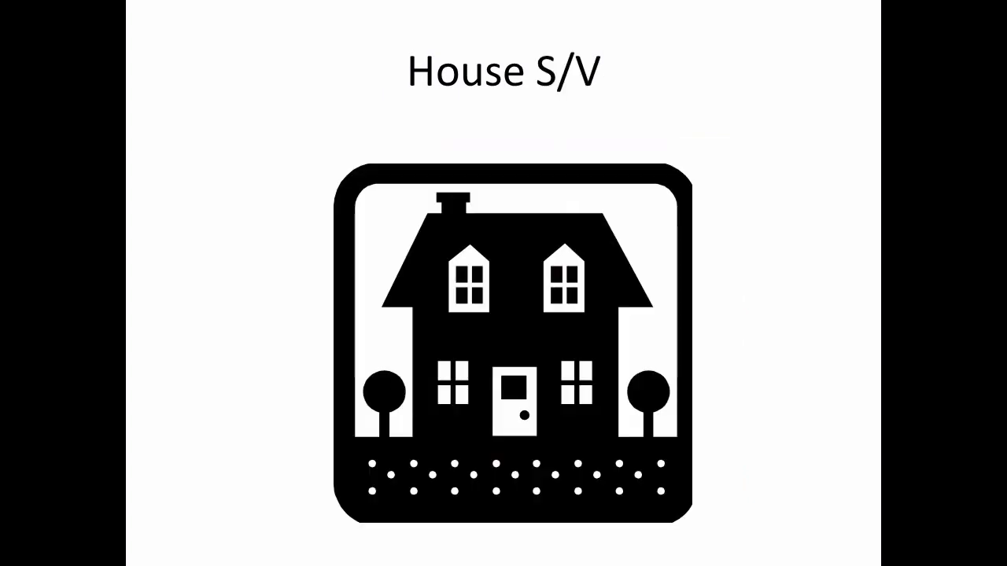
{"action": "key", "text": "Right"}
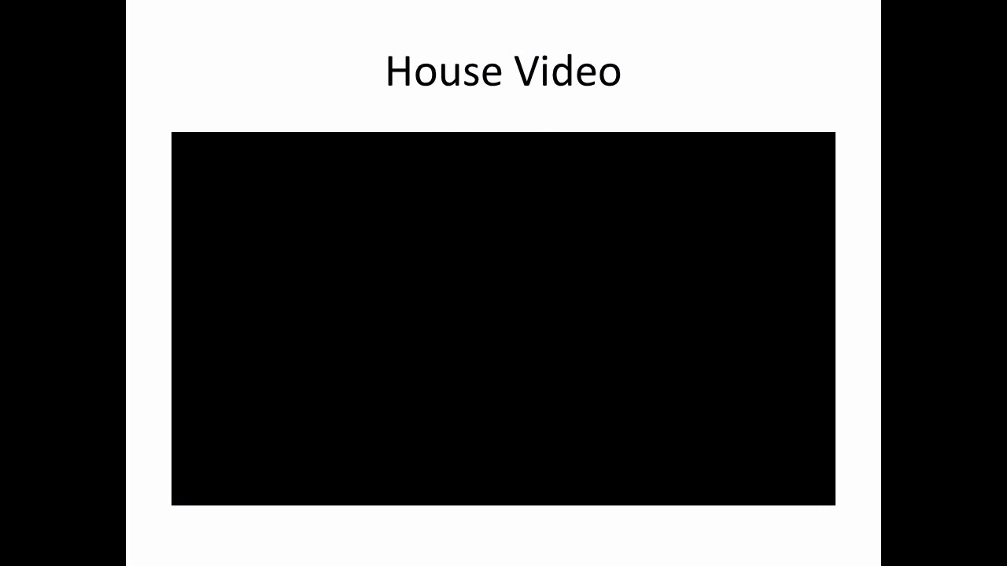
{"action": "key", "text": "Right"}
{"action": "key", "text": "Right"}
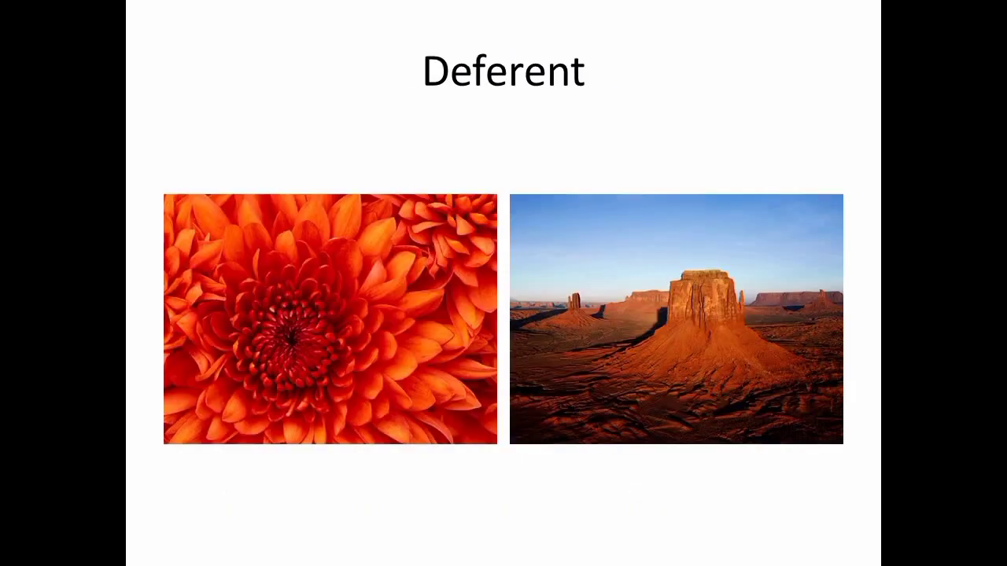
{"action": "key", "text": "Right"}
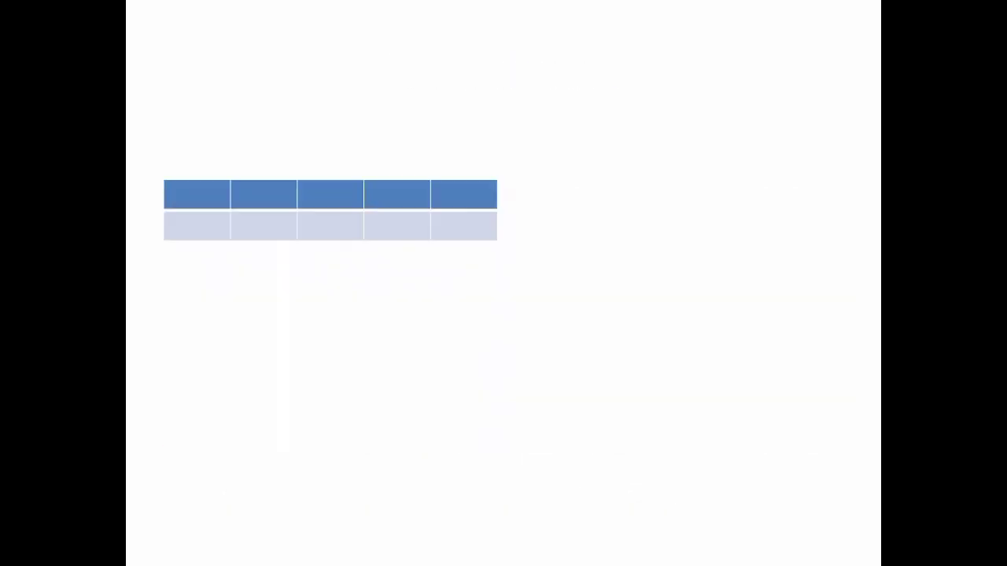
{"action": "key", "text": "Right"}
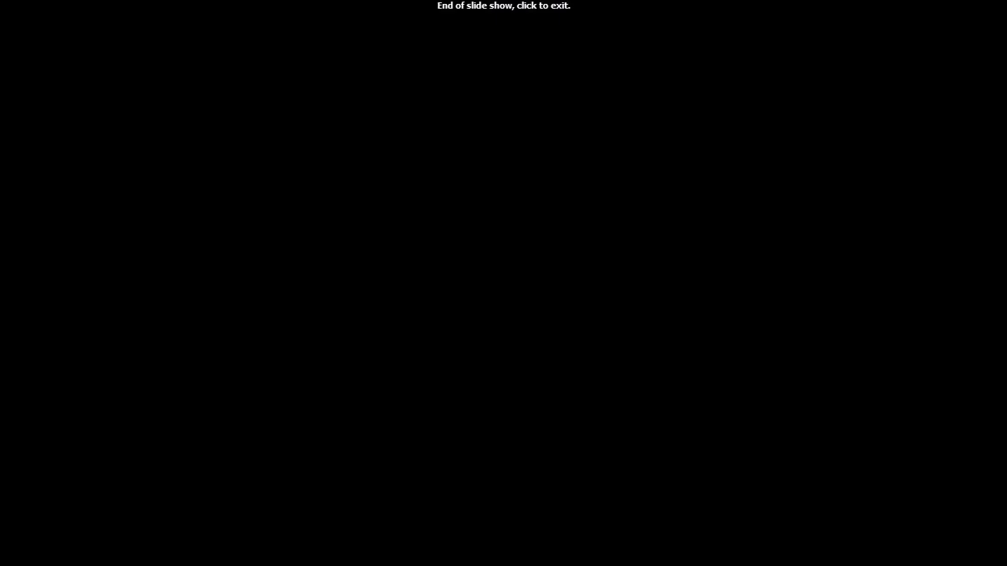
{"action": "key", "text": "Right"}
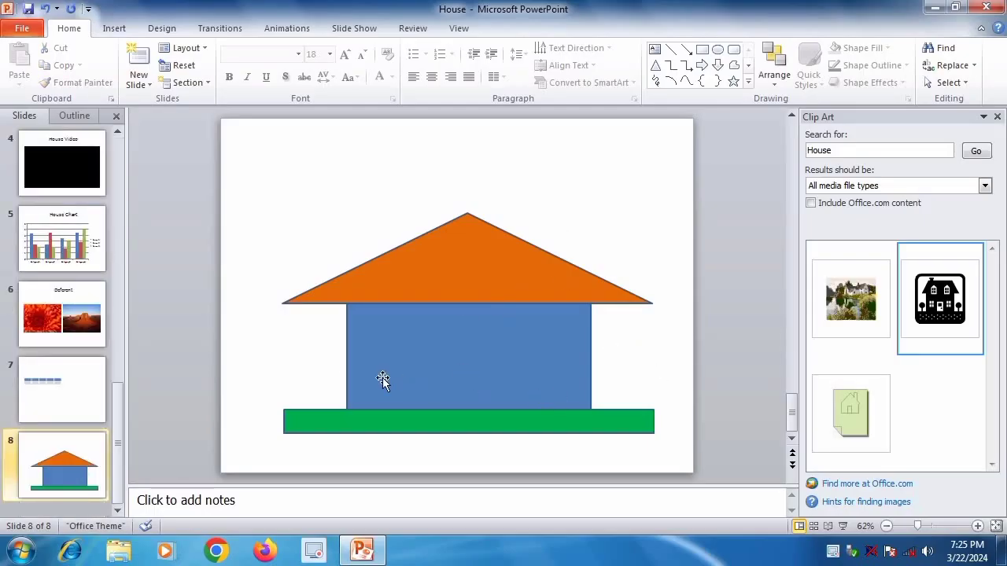
Exit the slide show and return to the House title slide with the Insert ribbon showing.
{"action": "scroll", "coordinate": [382, 378], "scroll_direction": "up", "scroll_amount": 2}
{"action": "scroll", "coordinate": [360, 364], "scroll_direction": "up", "scroll_amount": 2}
{"action": "scroll", "coordinate": [409, 381], "scroll_direction": "up", "scroll_amount": 3}
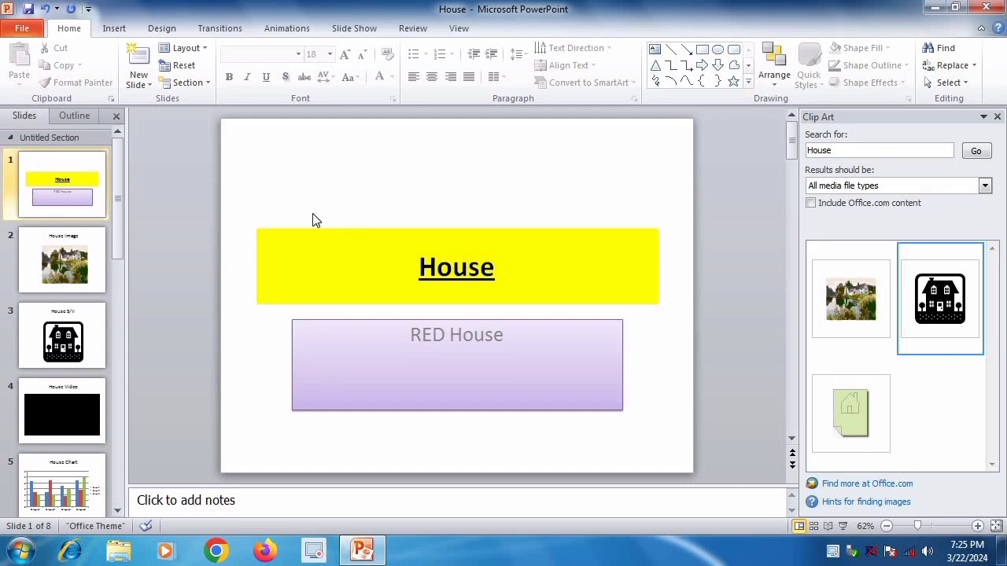
{"action": "left_click", "coordinate": [114, 30]}
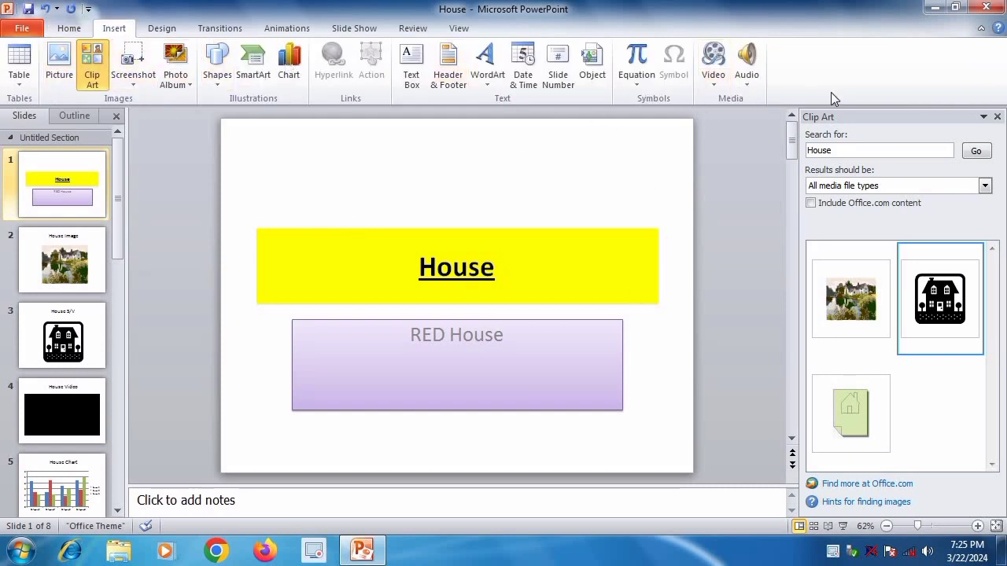
{"action": "scroll", "coordinate": [145, 342], "scroll_direction": "down", "scroll_amount": 4}
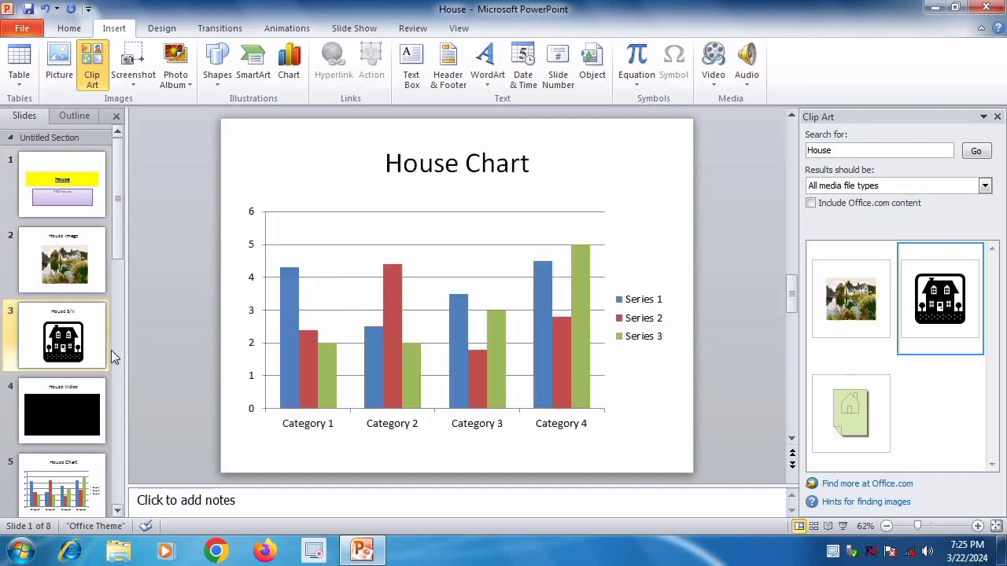
{"action": "scroll", "coordinate": [169, 323], "scroll_direction": "down", "scroll_amount": 3}
{"action": "scroll", "coordinate": [250, 339], "scroll_direction": "up", "scroll_amount": 3}
{"action": "scroll", "coordinate": [512, 258], "scroll_direction": "up", "scroll_amount": 2}
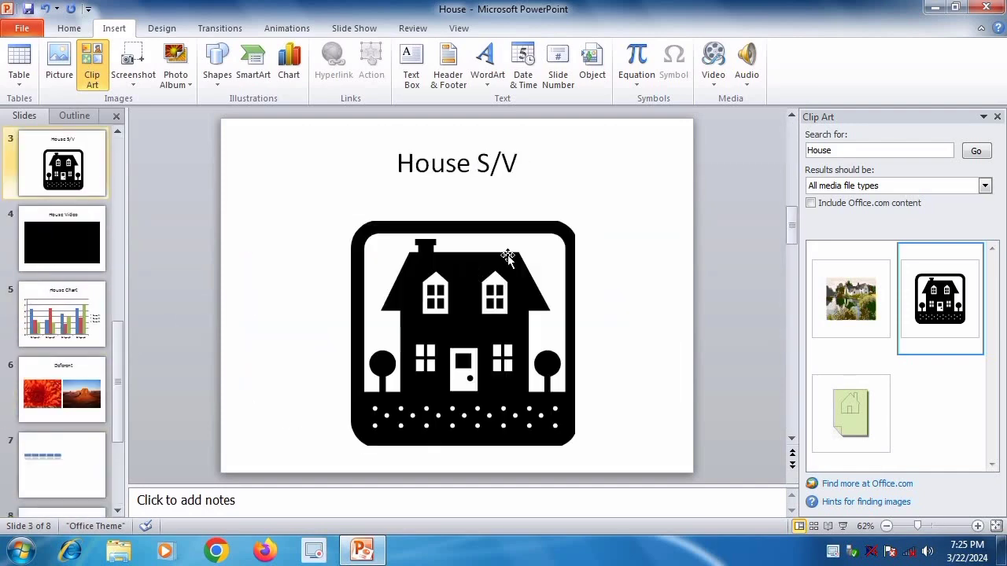
{"action": "scroll", "coordinate": [528, 294], "scroll_direction": "up", "scroll_amount": 2}
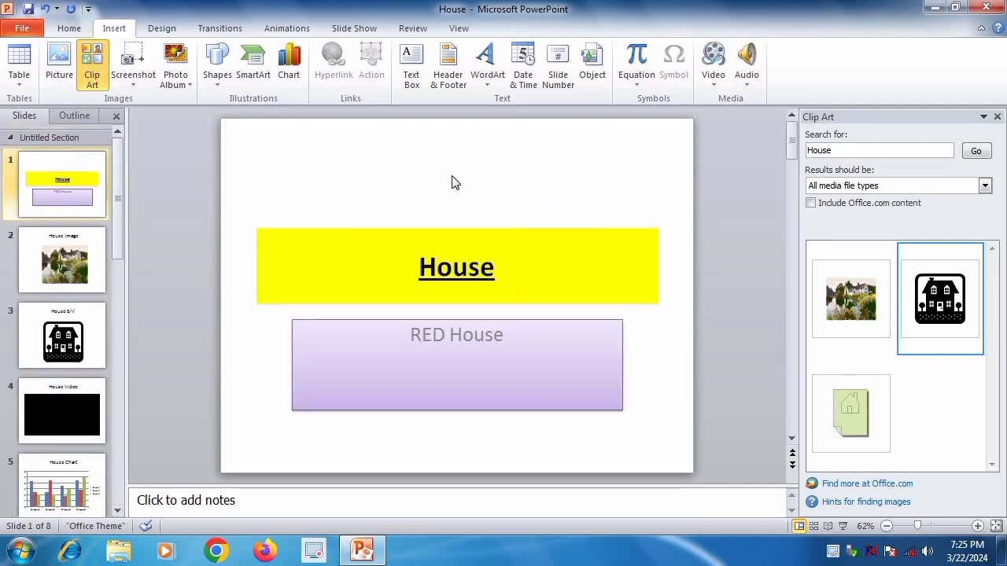